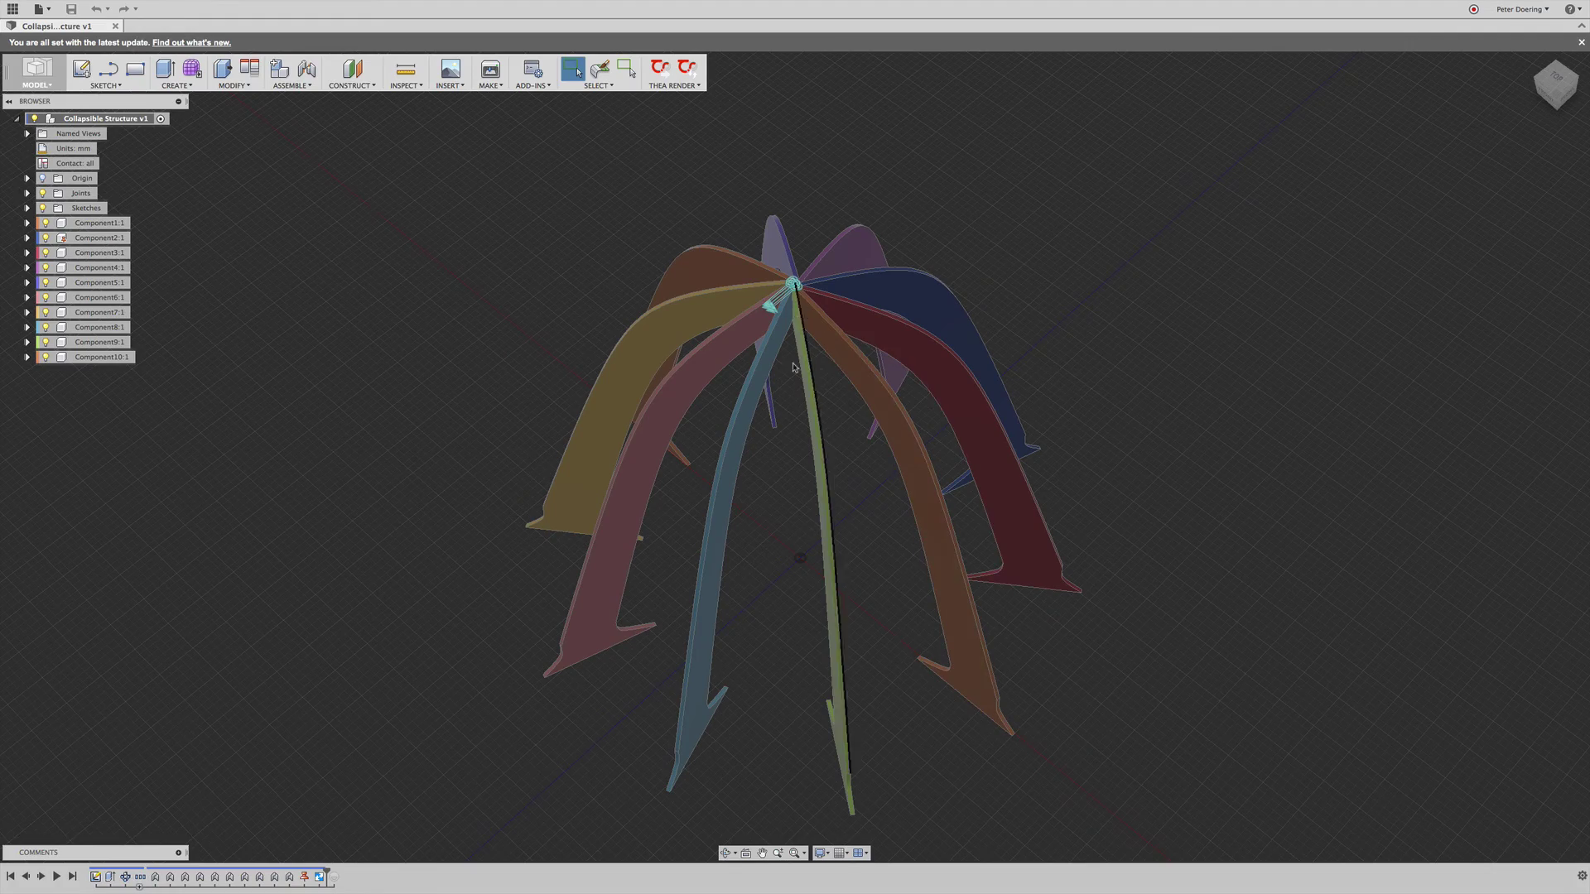
# Roll the timeline back to just before the first circular pattern and delete all features after the history marker
pyautogui.keyDown('shift'); pyautogui.moveTo(770, 356); pyautogui.dragTo(784, 448, button='middle'); pyautogui.keyUp('shift')
pyautogui.keyDown('shift'); pyautogui.moveTo(658, 396); pyautogui.dragTo(1047, 415, button='middle'); pyautogui.keyUp('shift')
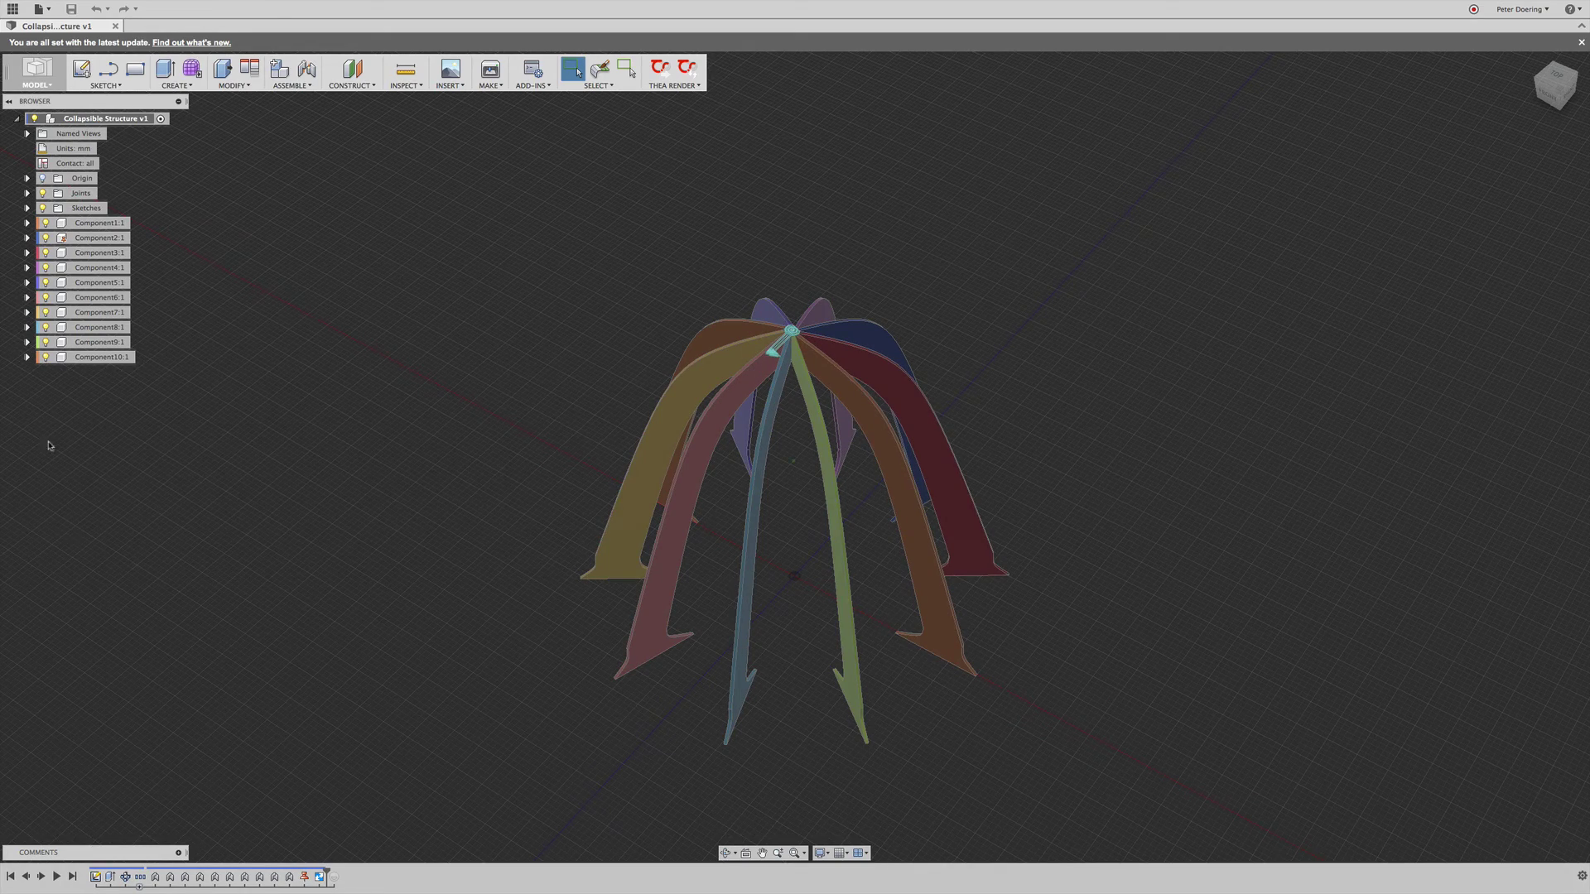
pyautogui.click(138, 887)
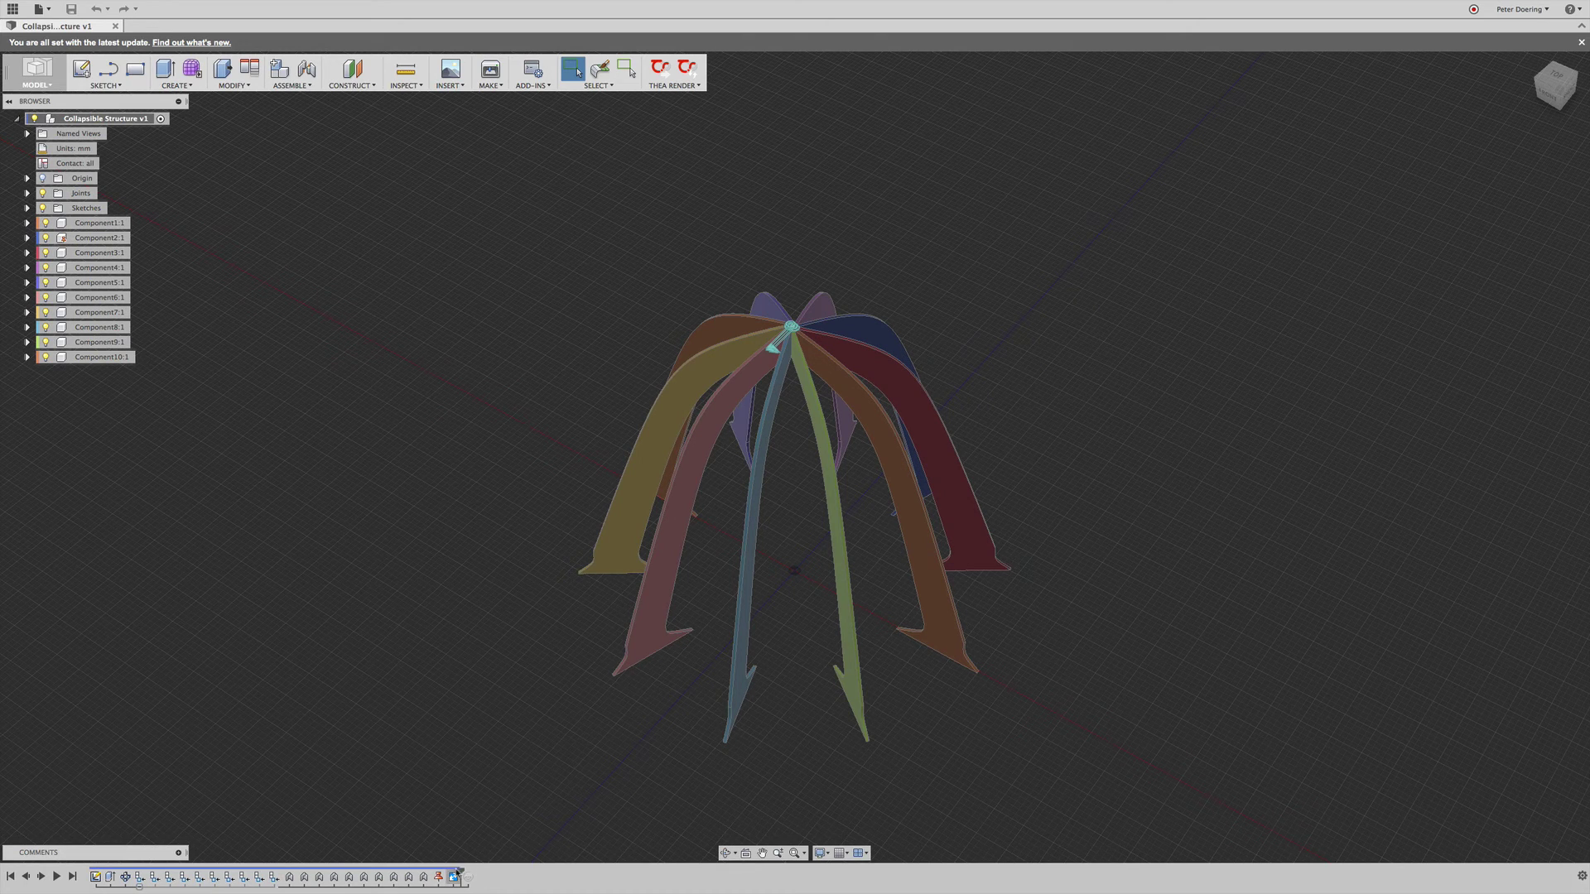
pyautogui.moveTo(466, 870); pyautogui.dragTo(137, 869)
pyautogui.rightClick(129, 875)
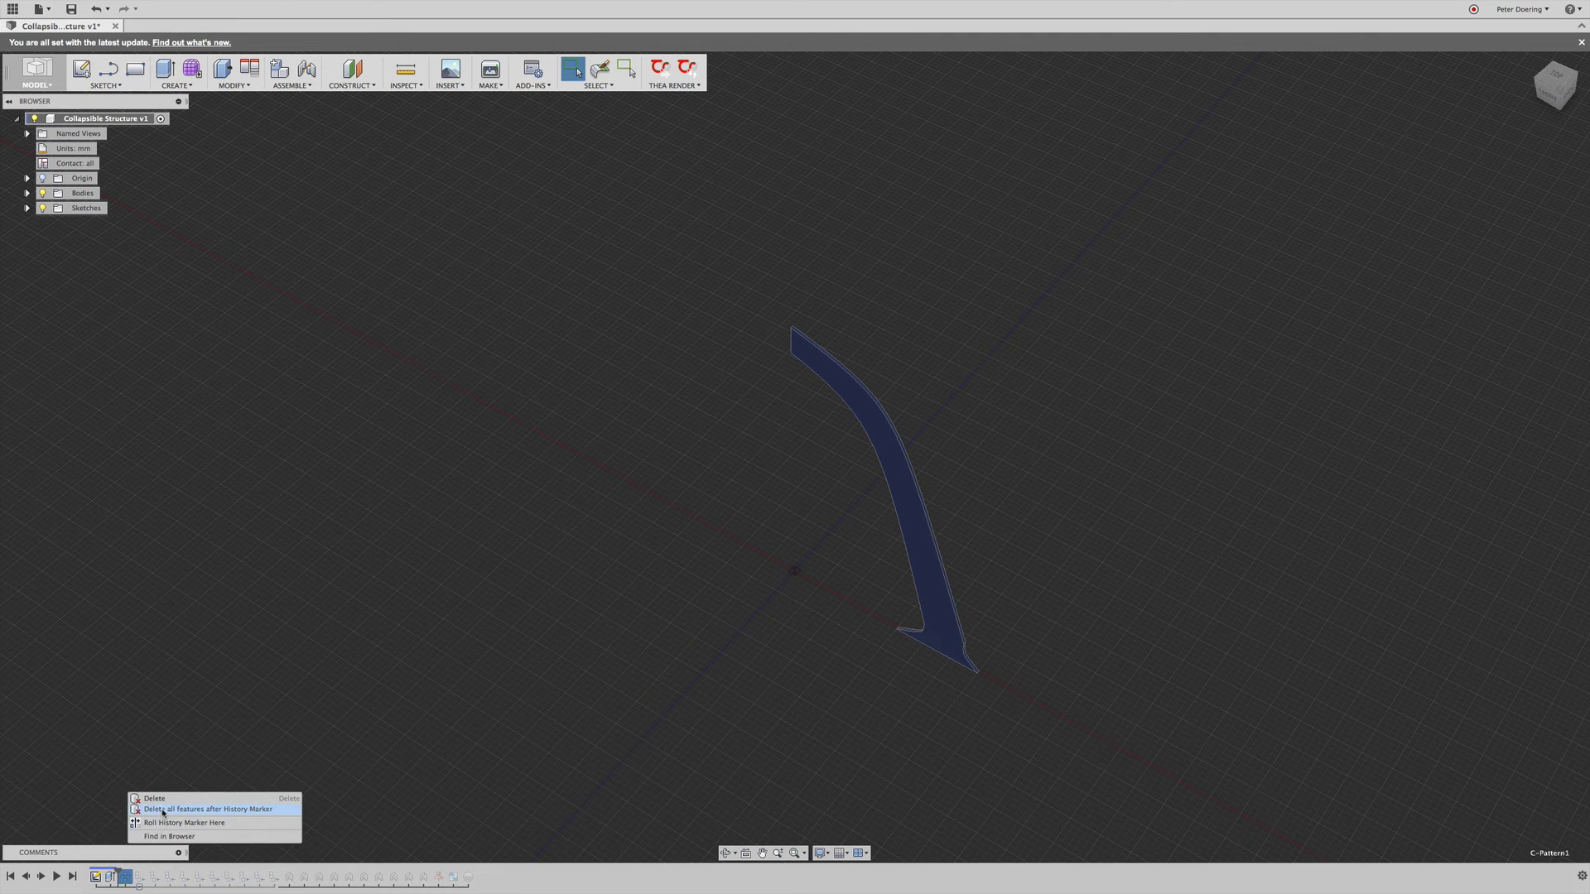
pyautogui.click(163, 812)
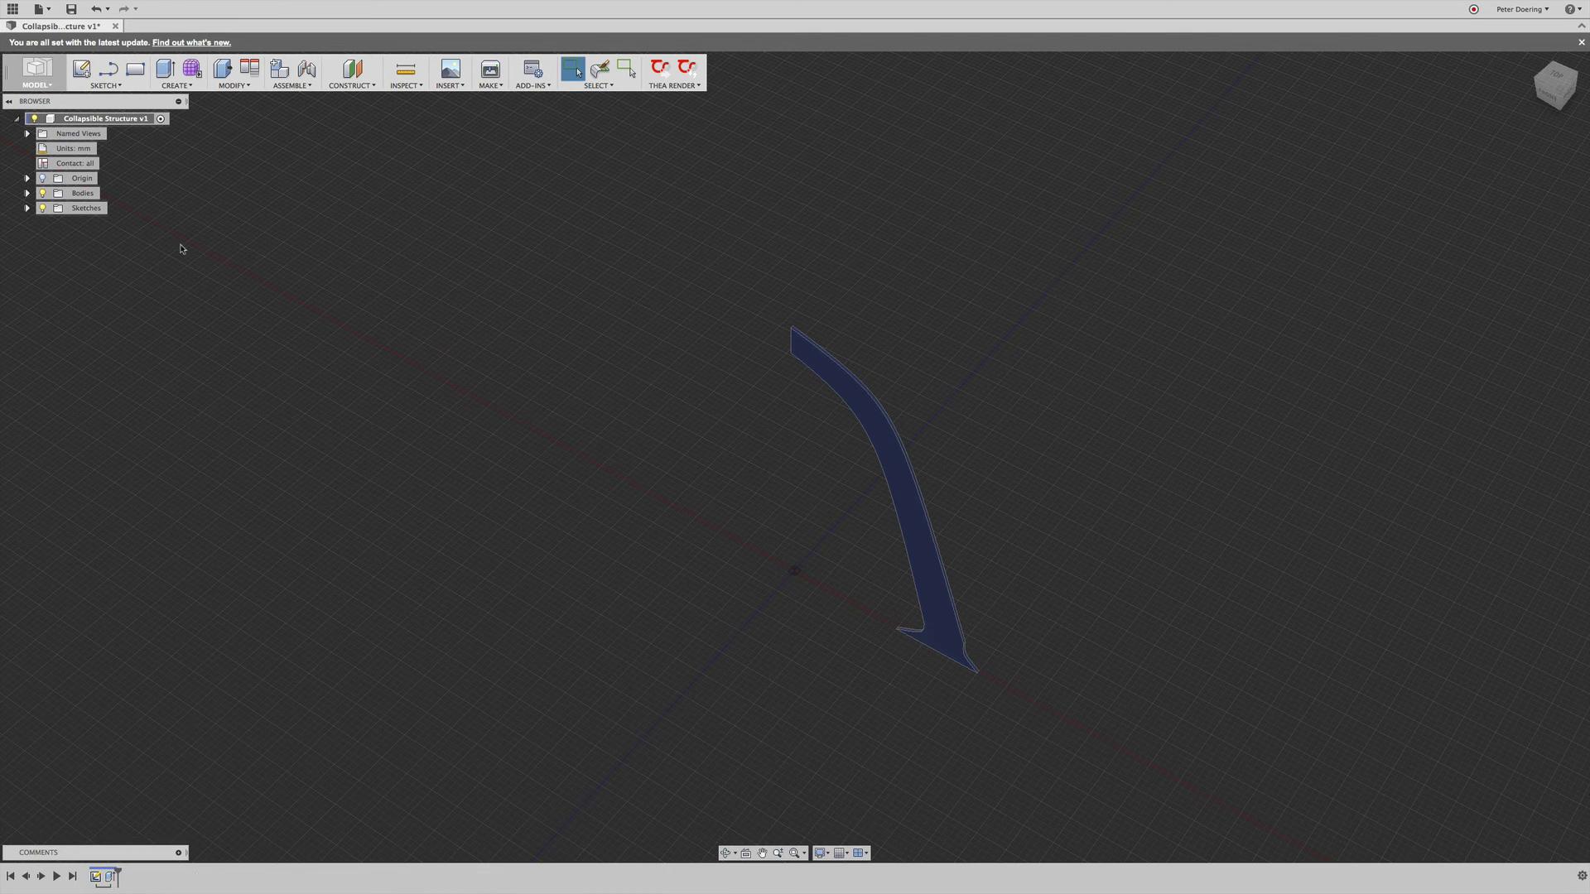
# Disable contact for the whole design
pyautogui.moveTo(76, 169)
pyautogui.rightClick(77, 166)
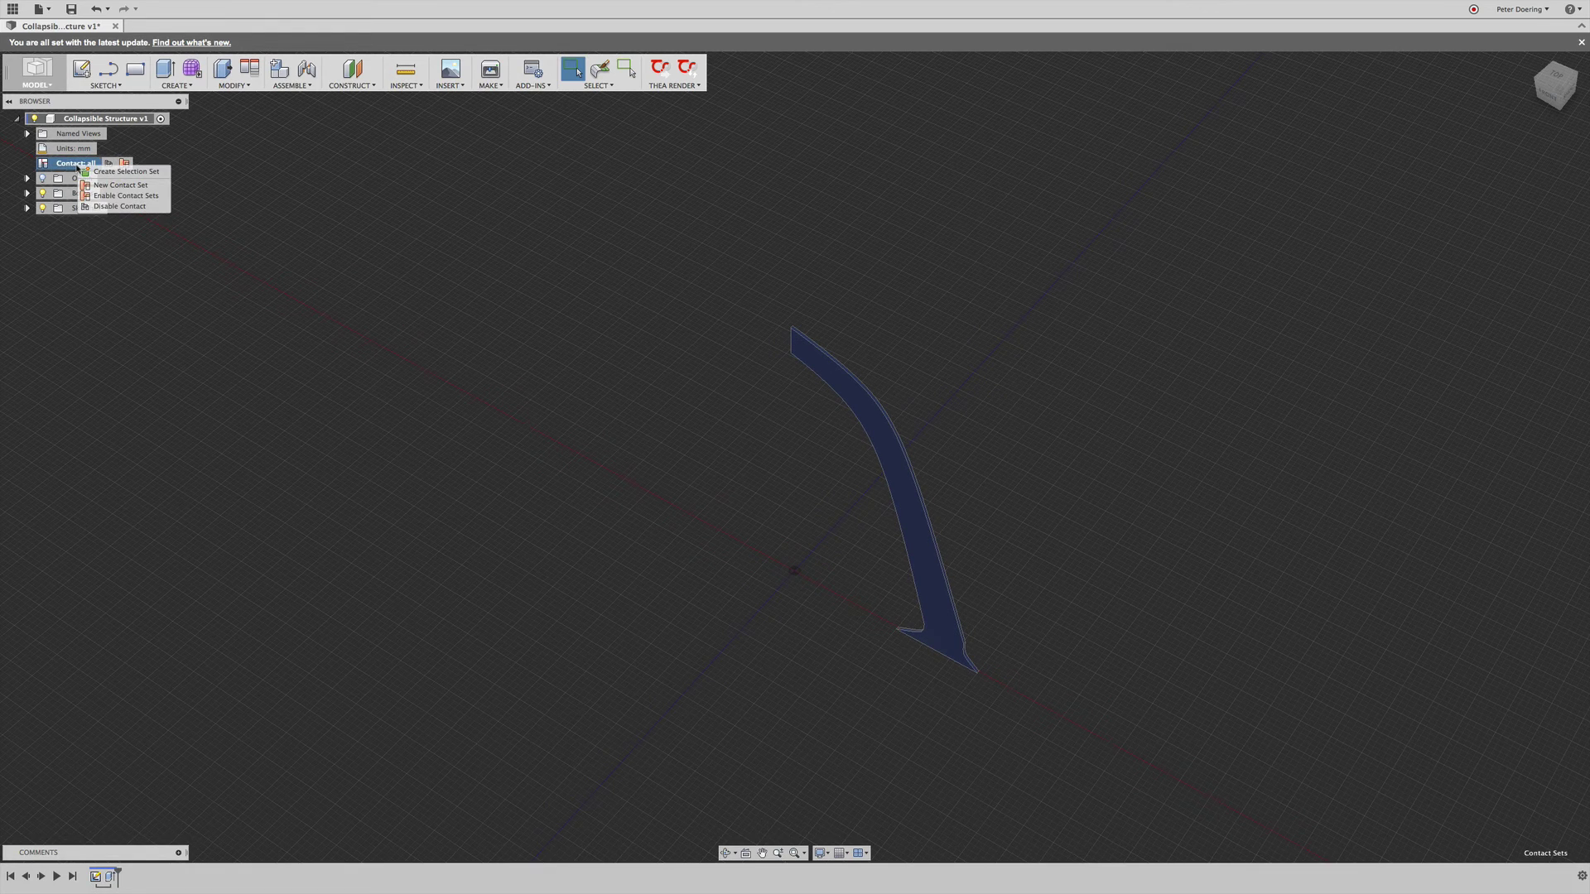
pyautogui.click(118, 207)
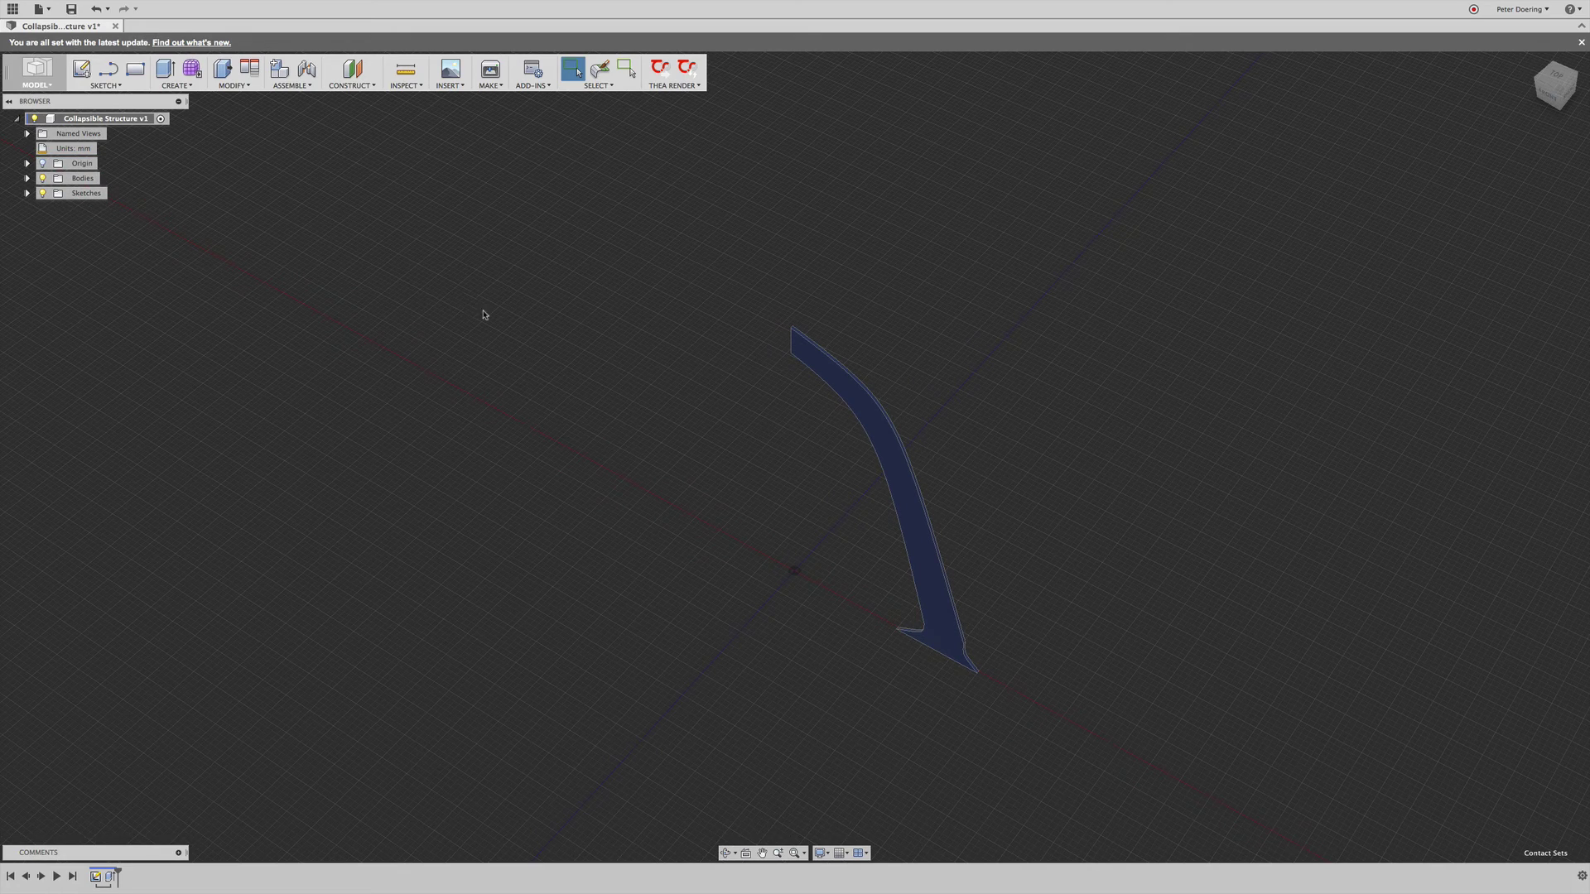
# Create a new component under the top-level assembly and move Body1 and Sketch1 into it
pyautogui.keyDown('shift'); pyautogui.hscroll(10, 642, 310); pyautogui.keyUp('shift')
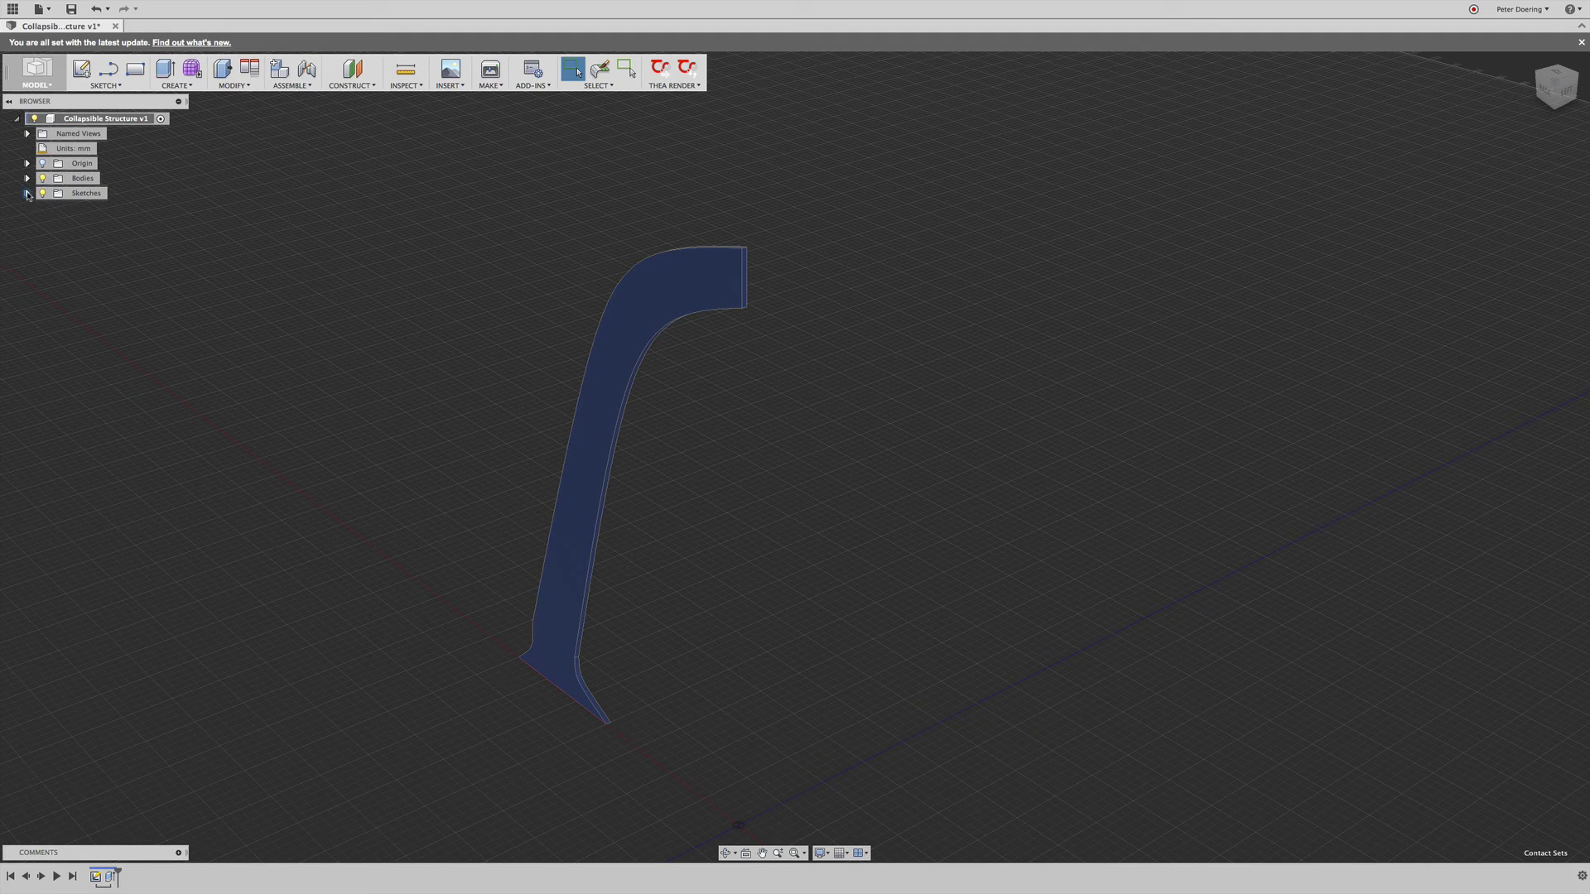
pyautogui.click(27, 193)
pyautogui.click(28, 178)
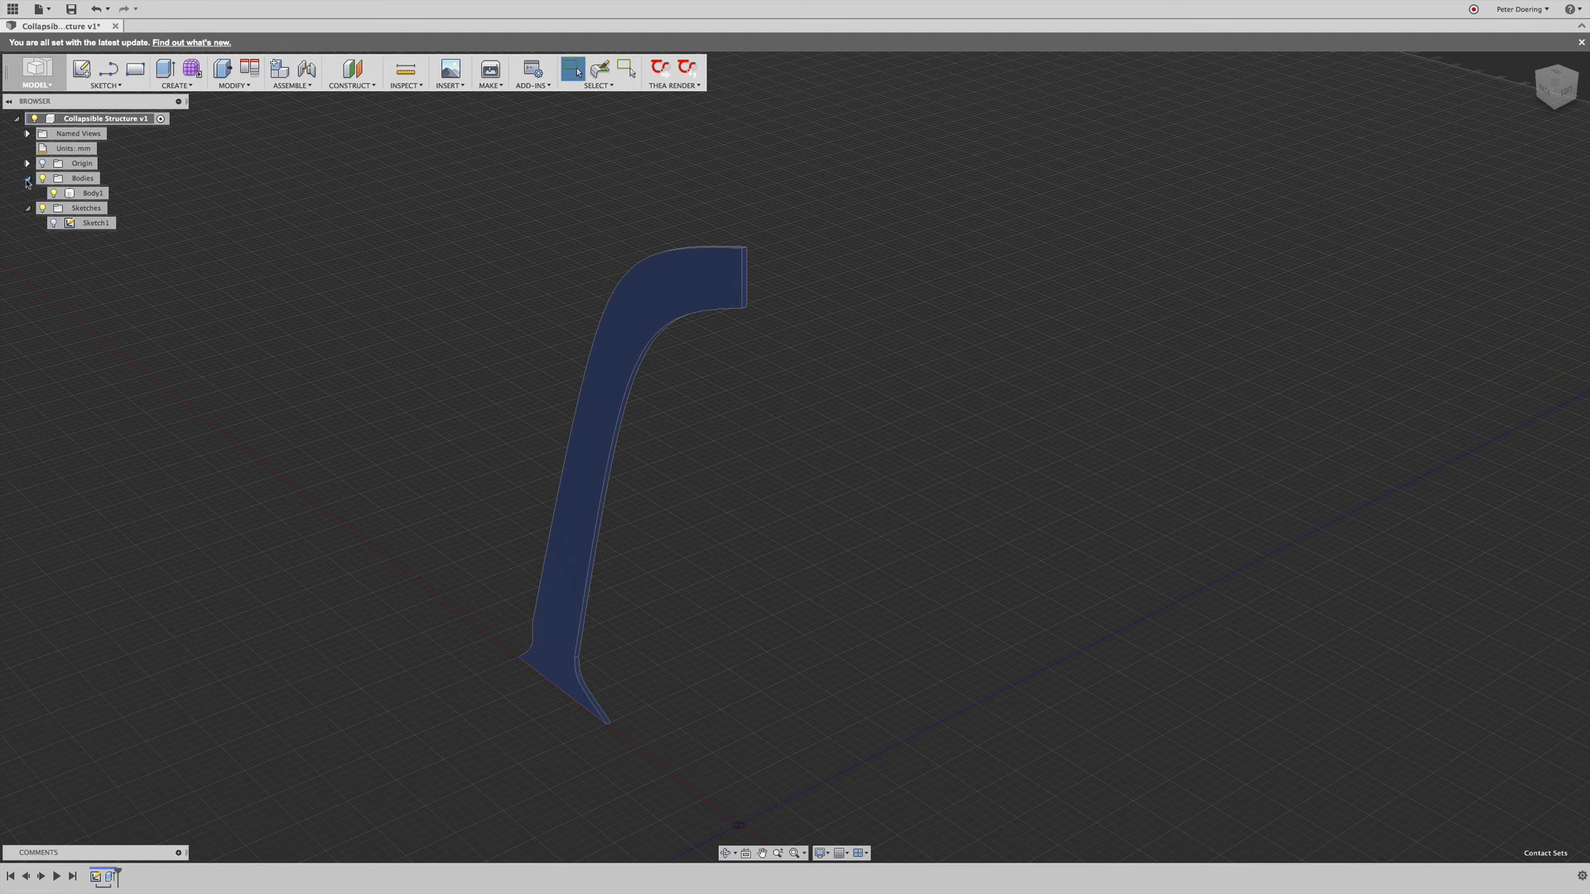
pyautogui.rightClick(110, 122)
pyautogui.click(153, 129)
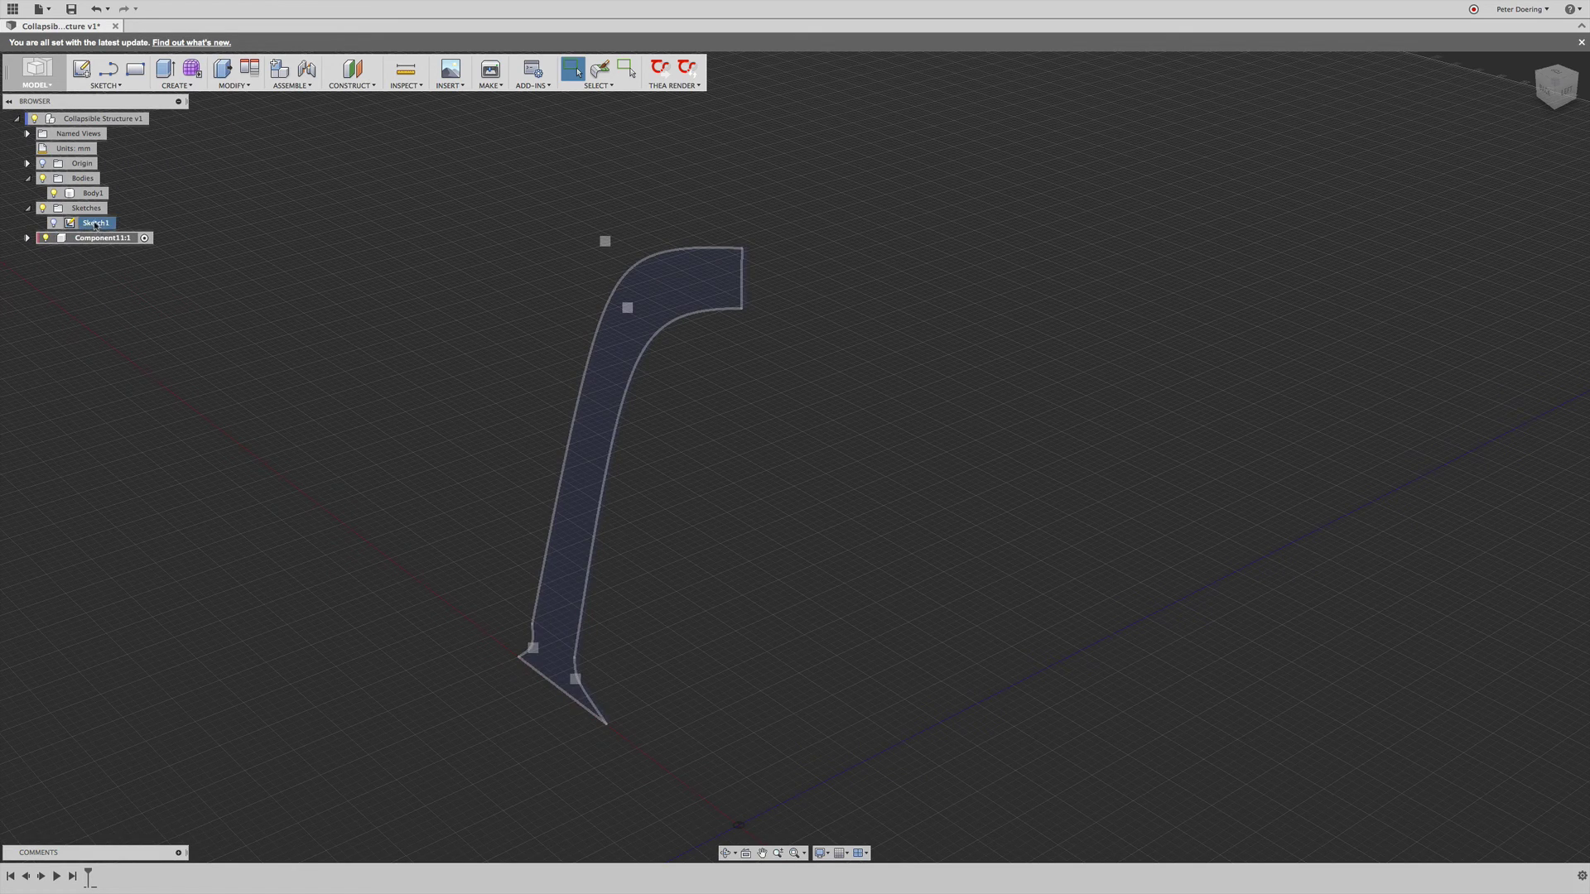
pyautogui.moveTo(96, 223); pyautogui.dragTo(99, 240)
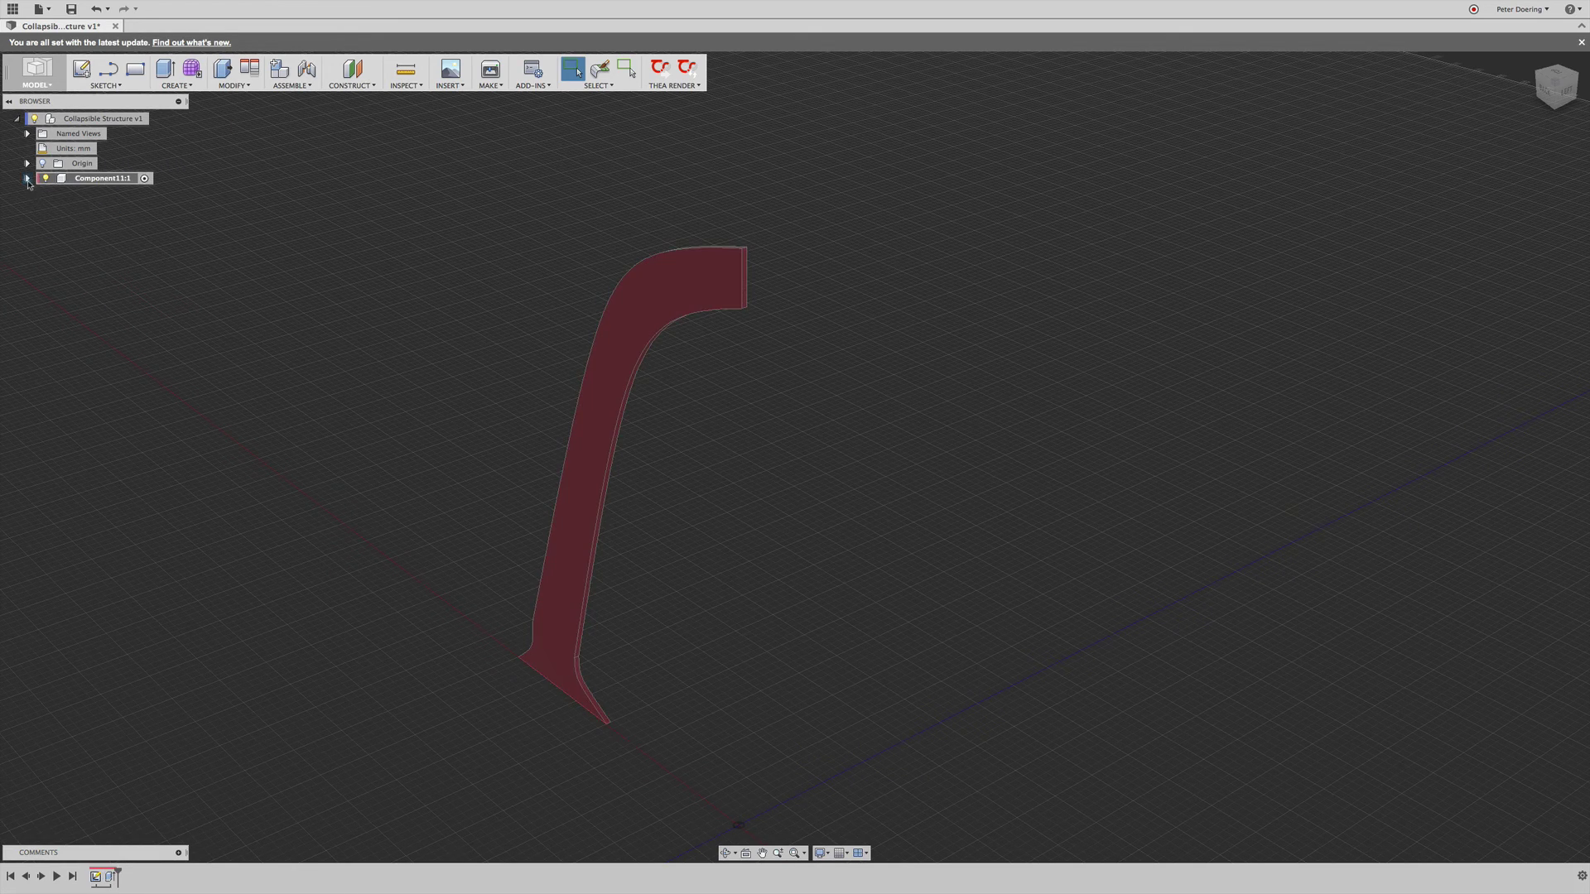
# Check the new component's bodies and origin, and ground the component
pyautogui.click(28, 179)
pyautogui.click(38, 208)
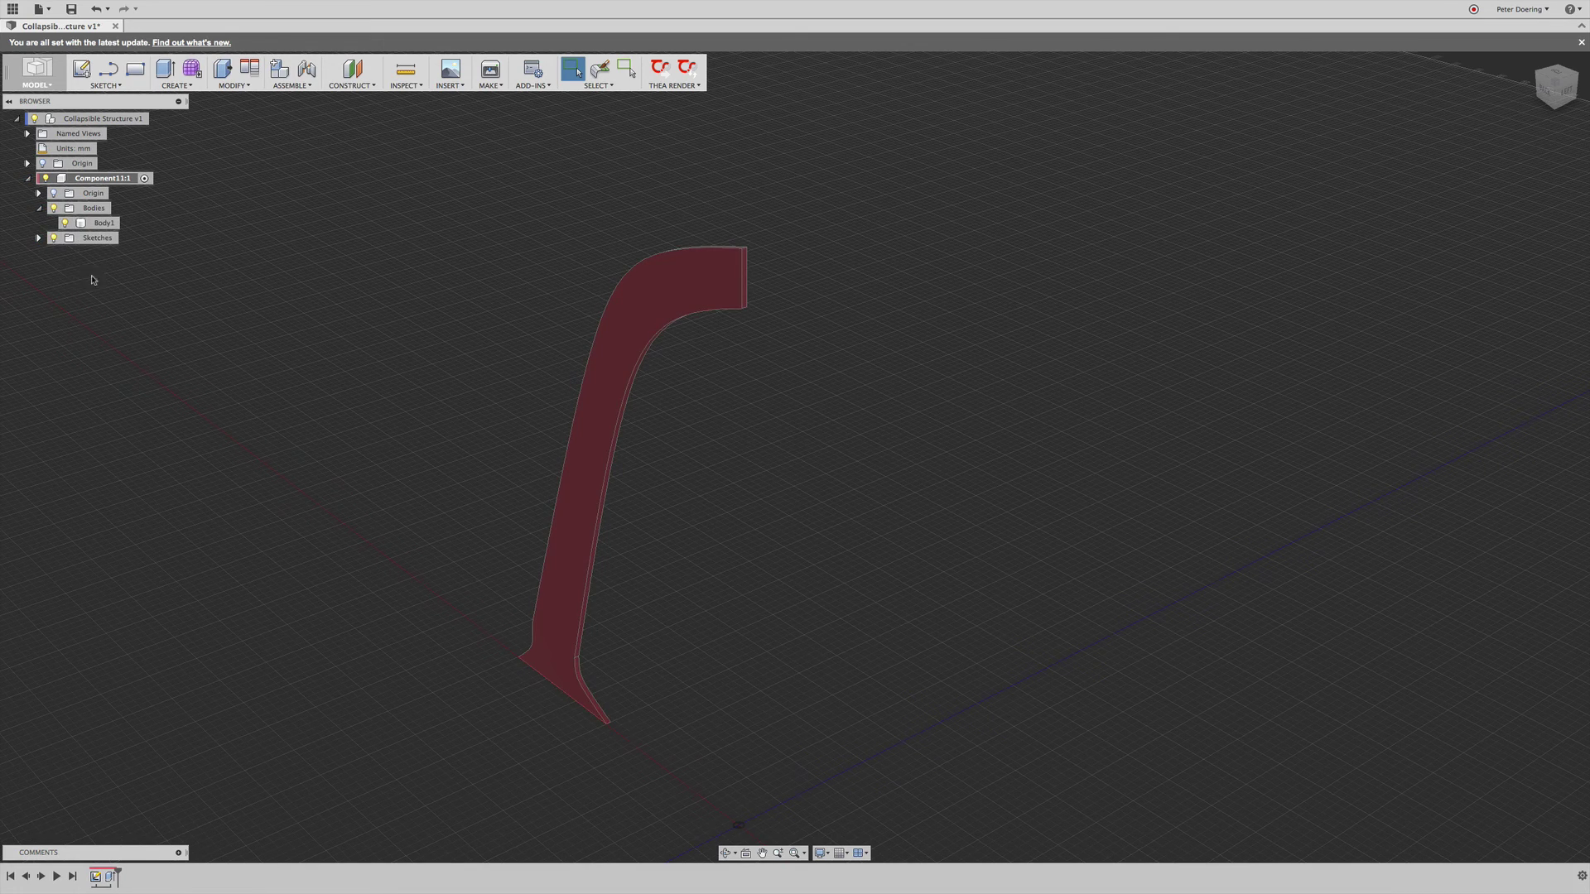
pyautogui.click(38, 193)
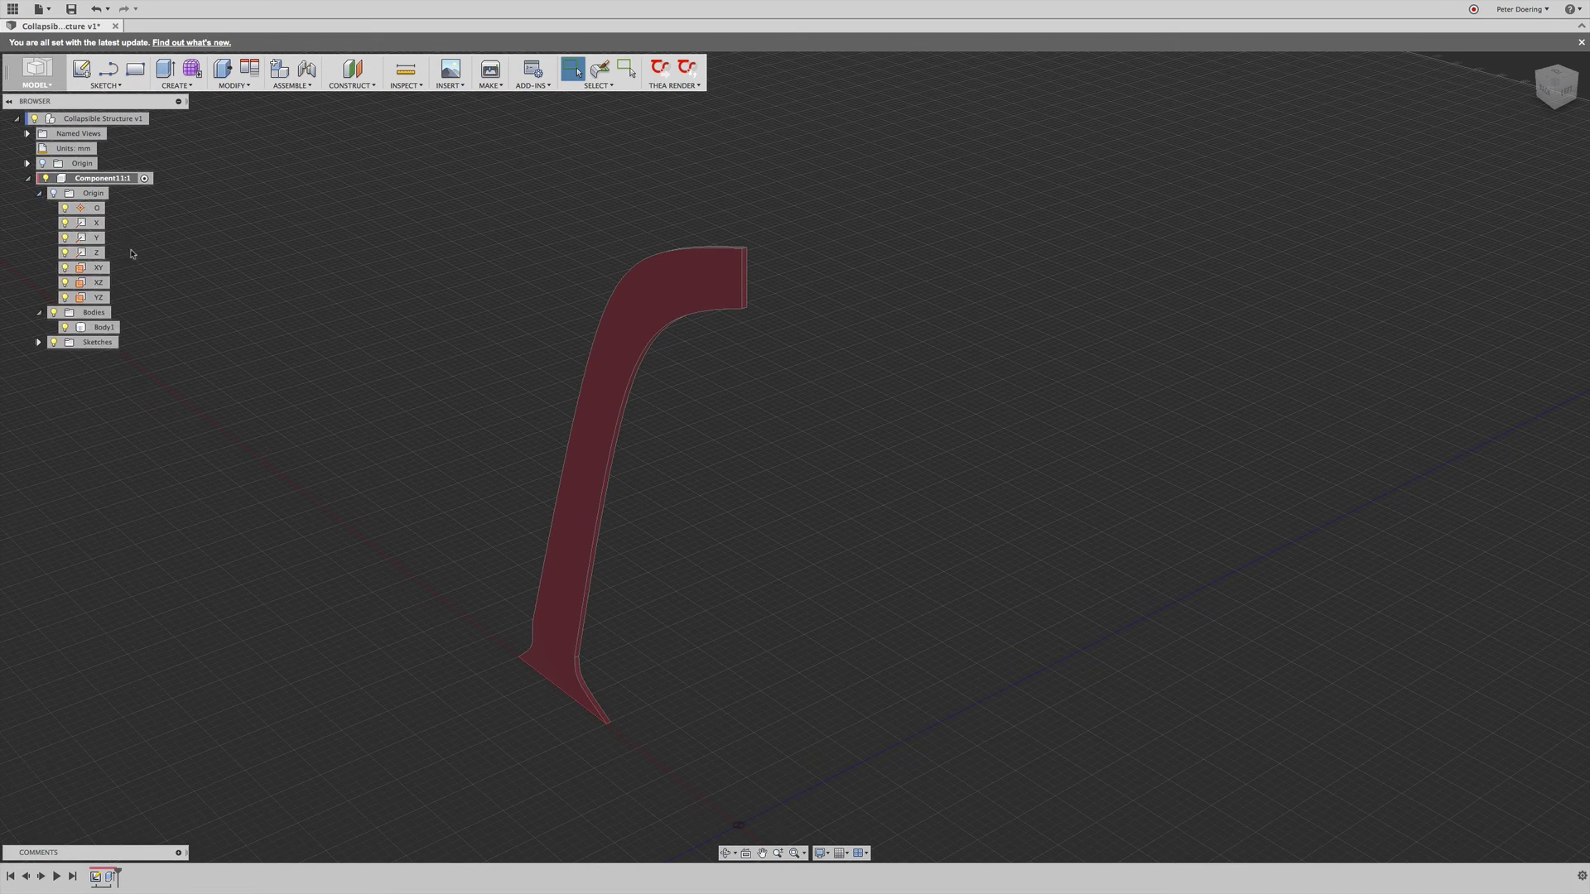
pyautogui.click(116, 178)
pyautogui.rightClick(131, 184)
pyautogui.click(153, 189)
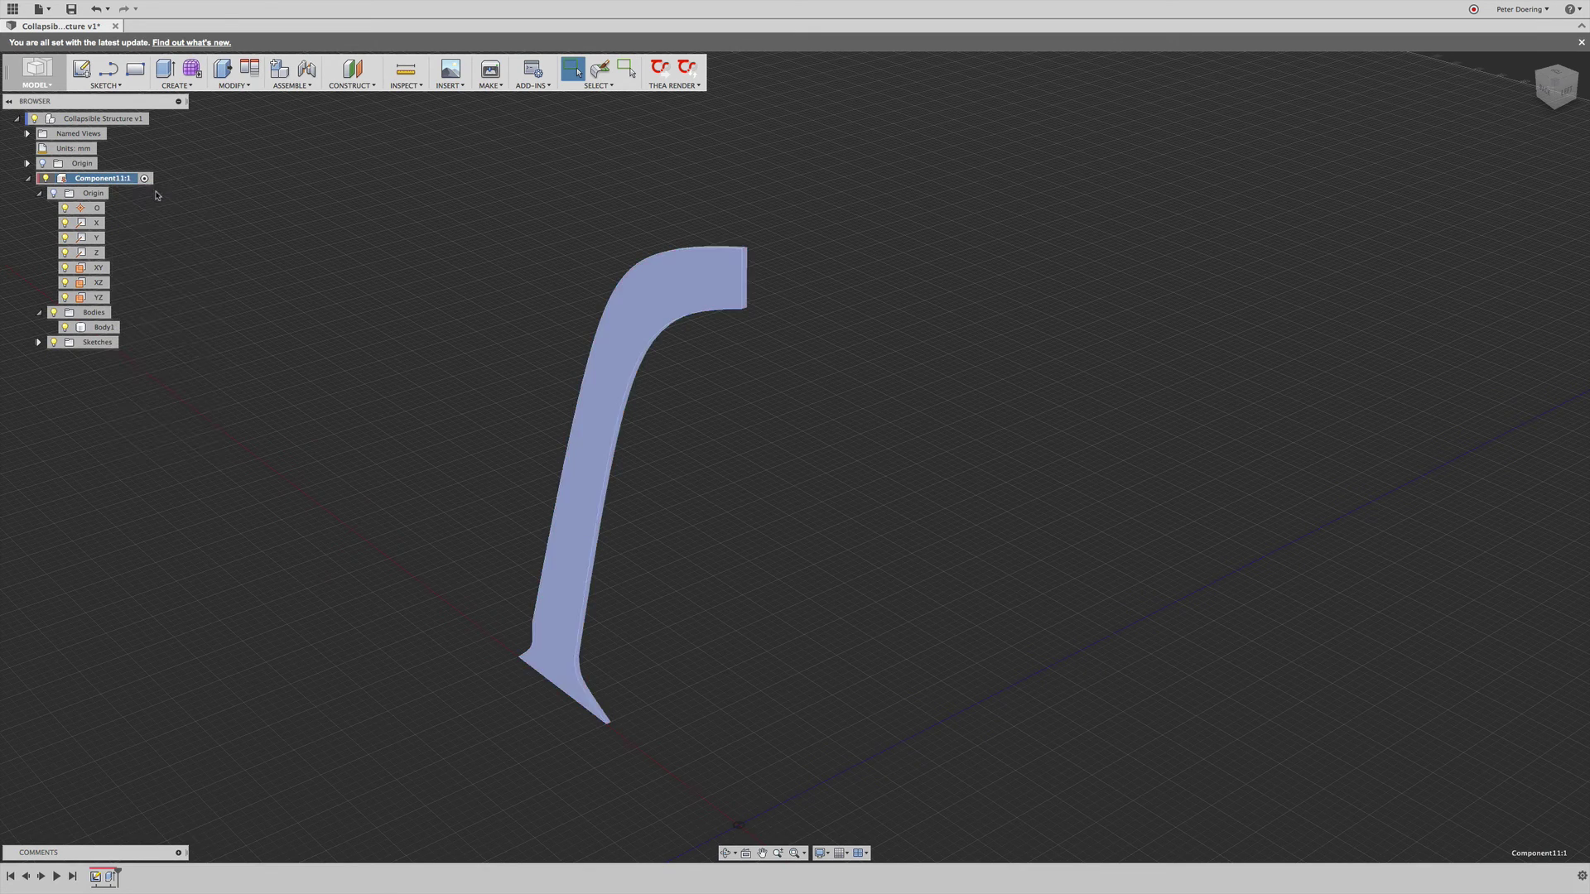
pyautogui.click(821, 509)
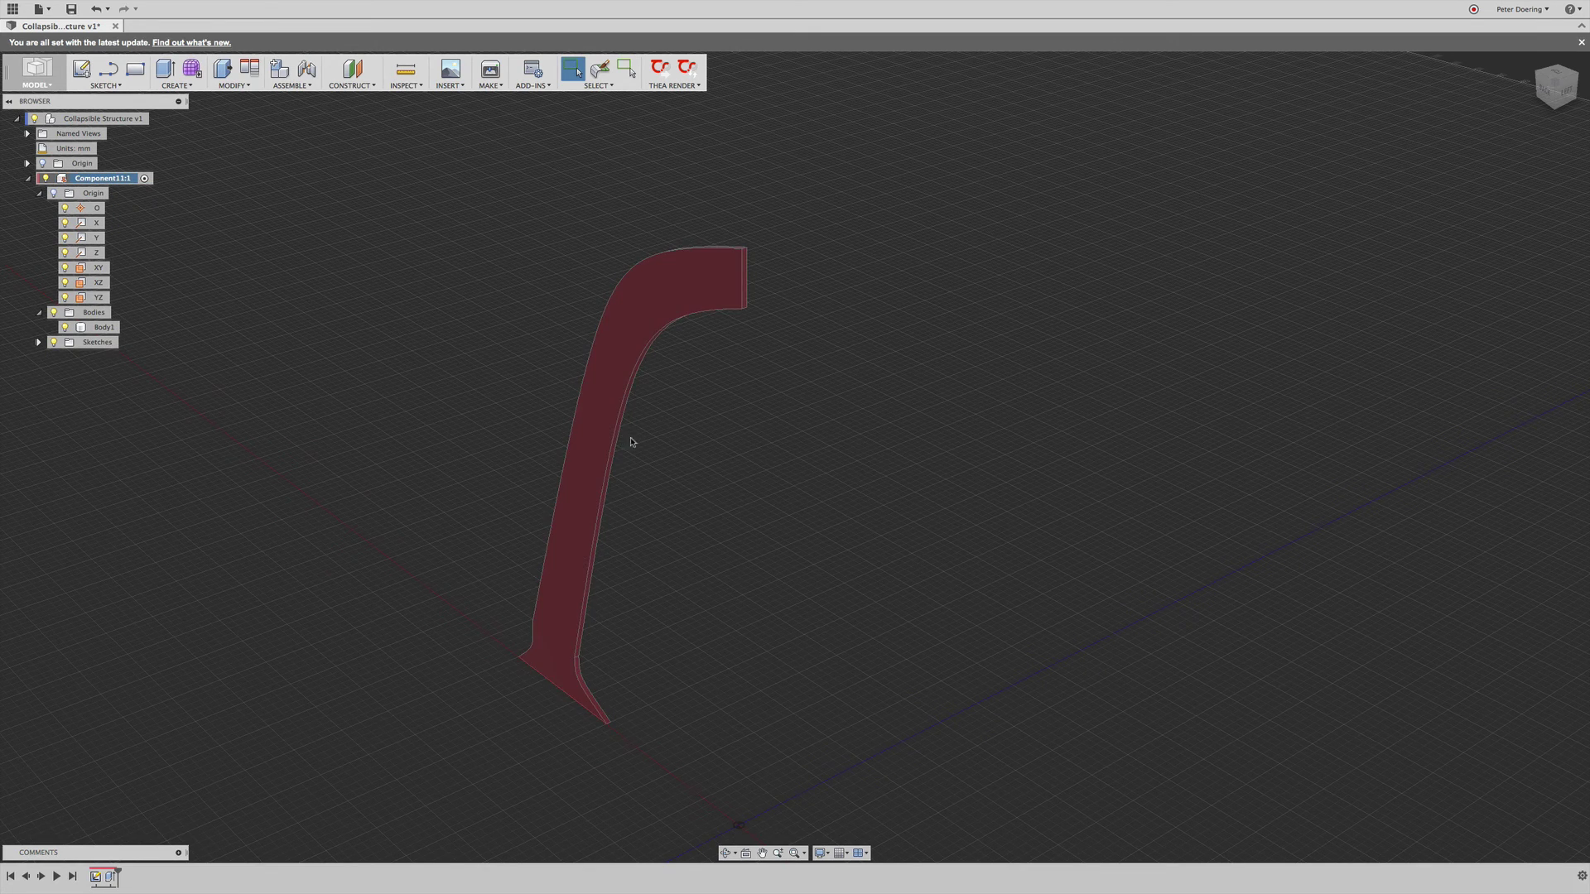
pyautogui.keyDown('shift'); pyautogui.moveTo(293, 380); pyautogui.dragTo(315, 341, button='middle'); pyautogui.keyUp('shift')
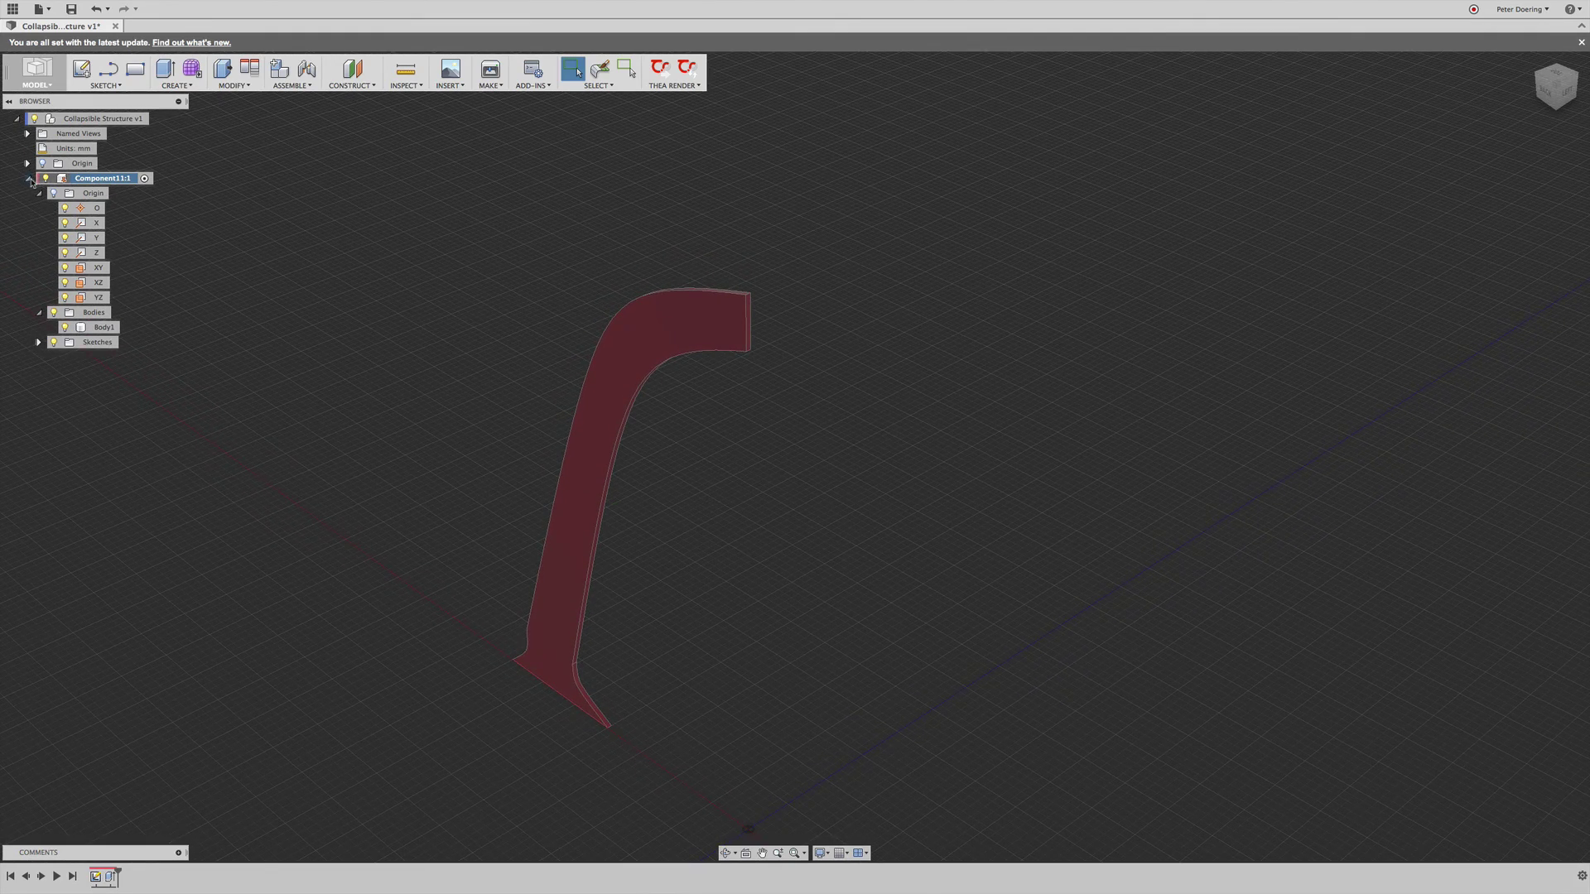
pyautogui.click(27, 178)
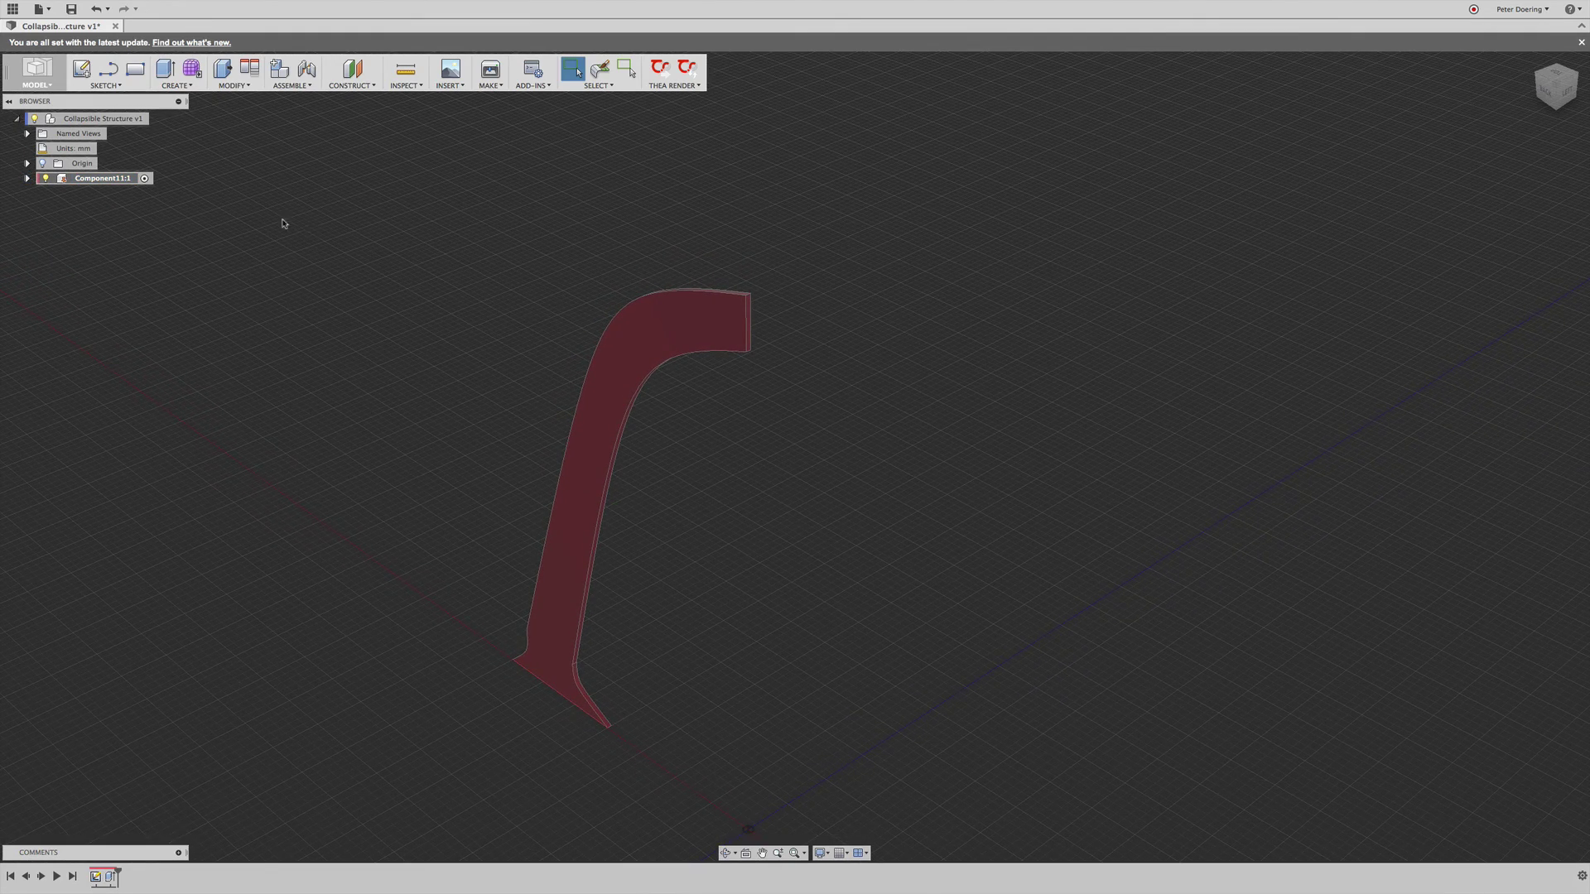
# Add a simple, flipped joint origin at the midpoint of the near vertical edge on the arm's upper end face
pyautogui.moveTo(298, 226)
pyautogui.keyDown('shift'); pyautogui.mouseDown(button='middle')
pyautogui.moveTo(312, 233)
pyautogui.moveTo(286, 201)
pyautogui.mouseUp(button='middle'); pyautogui.keyUp('shift')
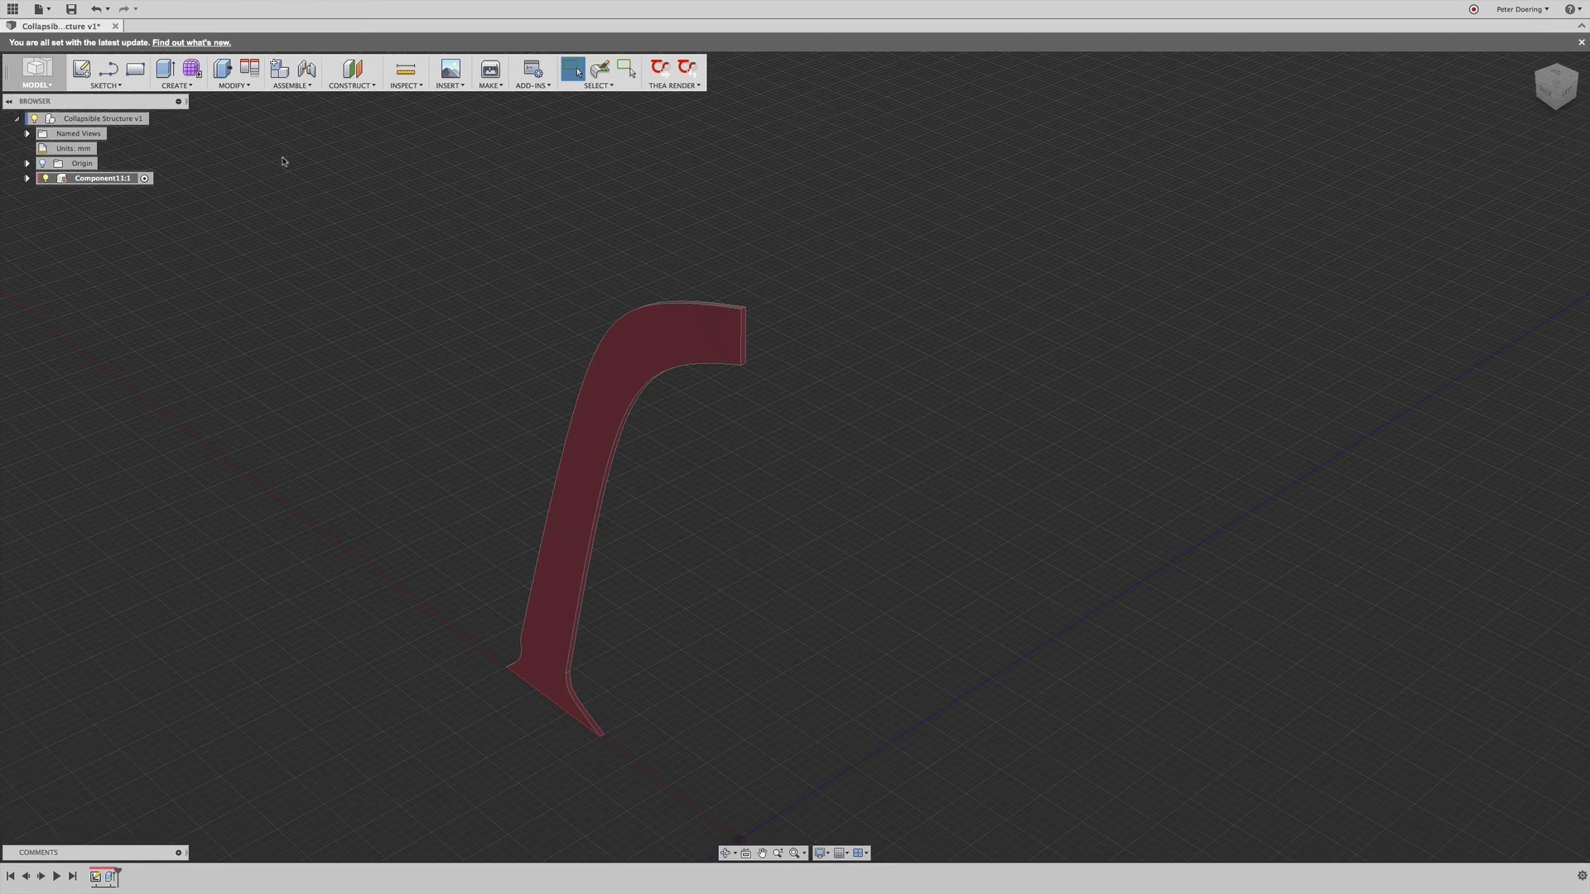
pyautogui.click(293, 86)
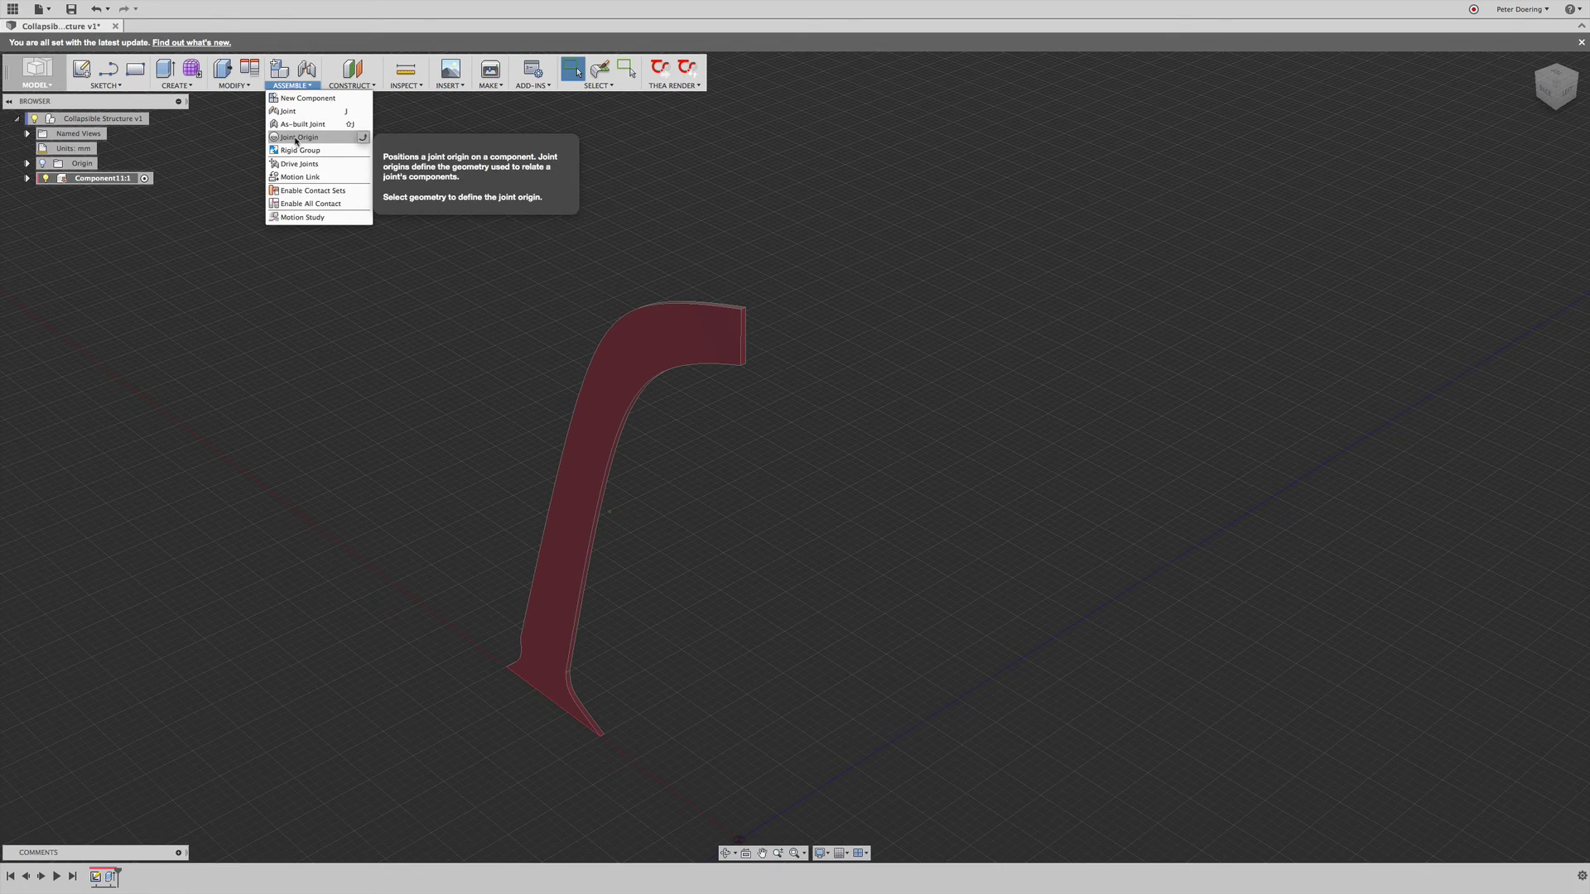
pyautogui.click(296, 139)
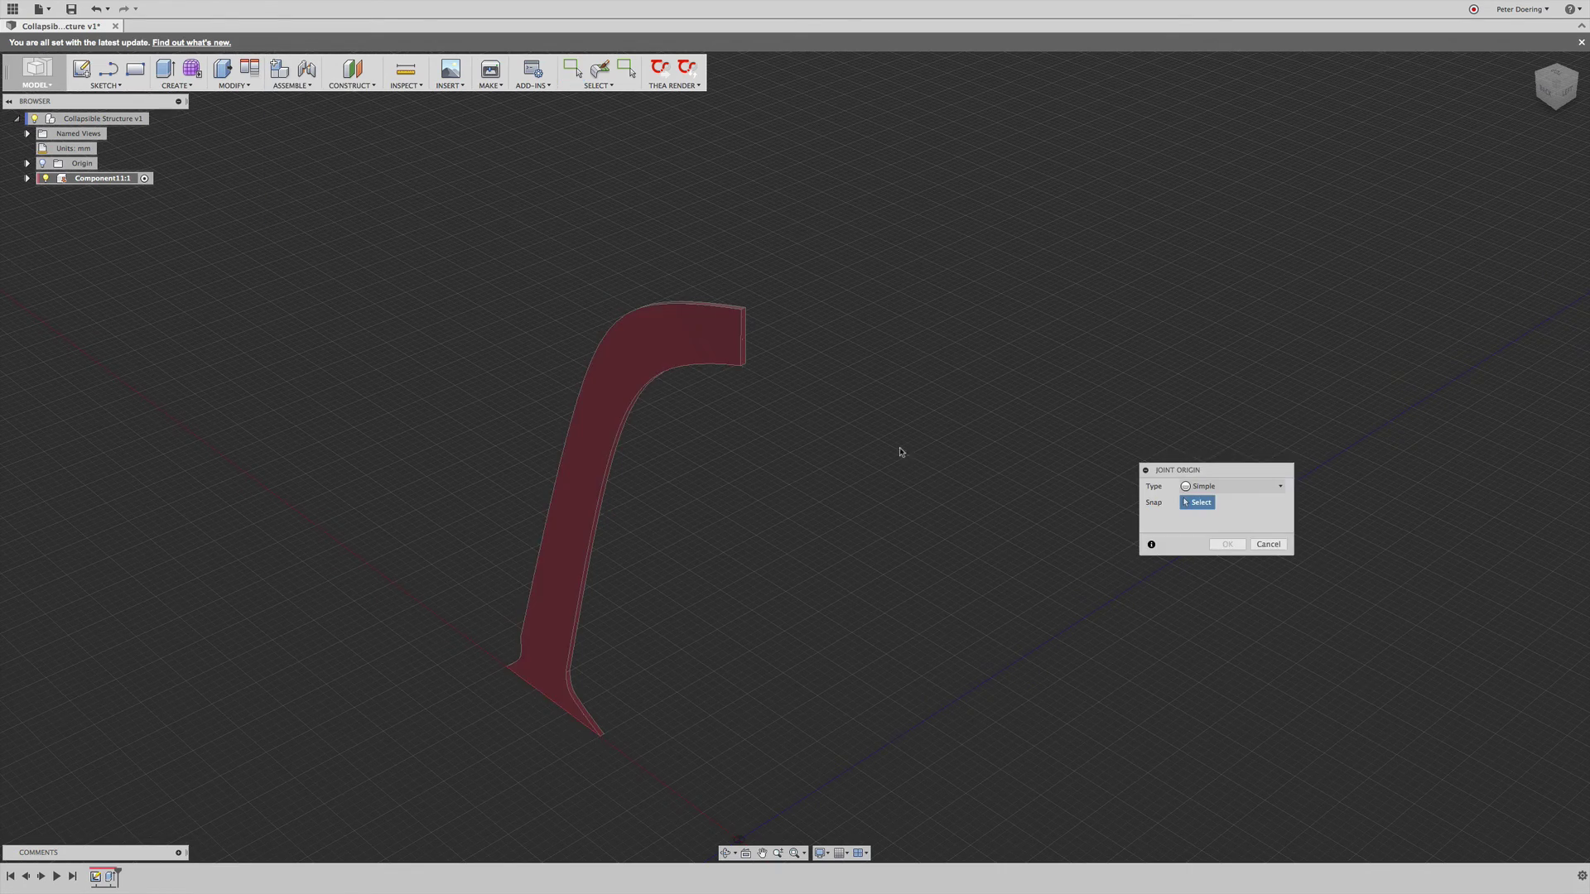
pyautogui.scroll(4, 837, 380)
pyautogui.scroll(5, 795, 373)
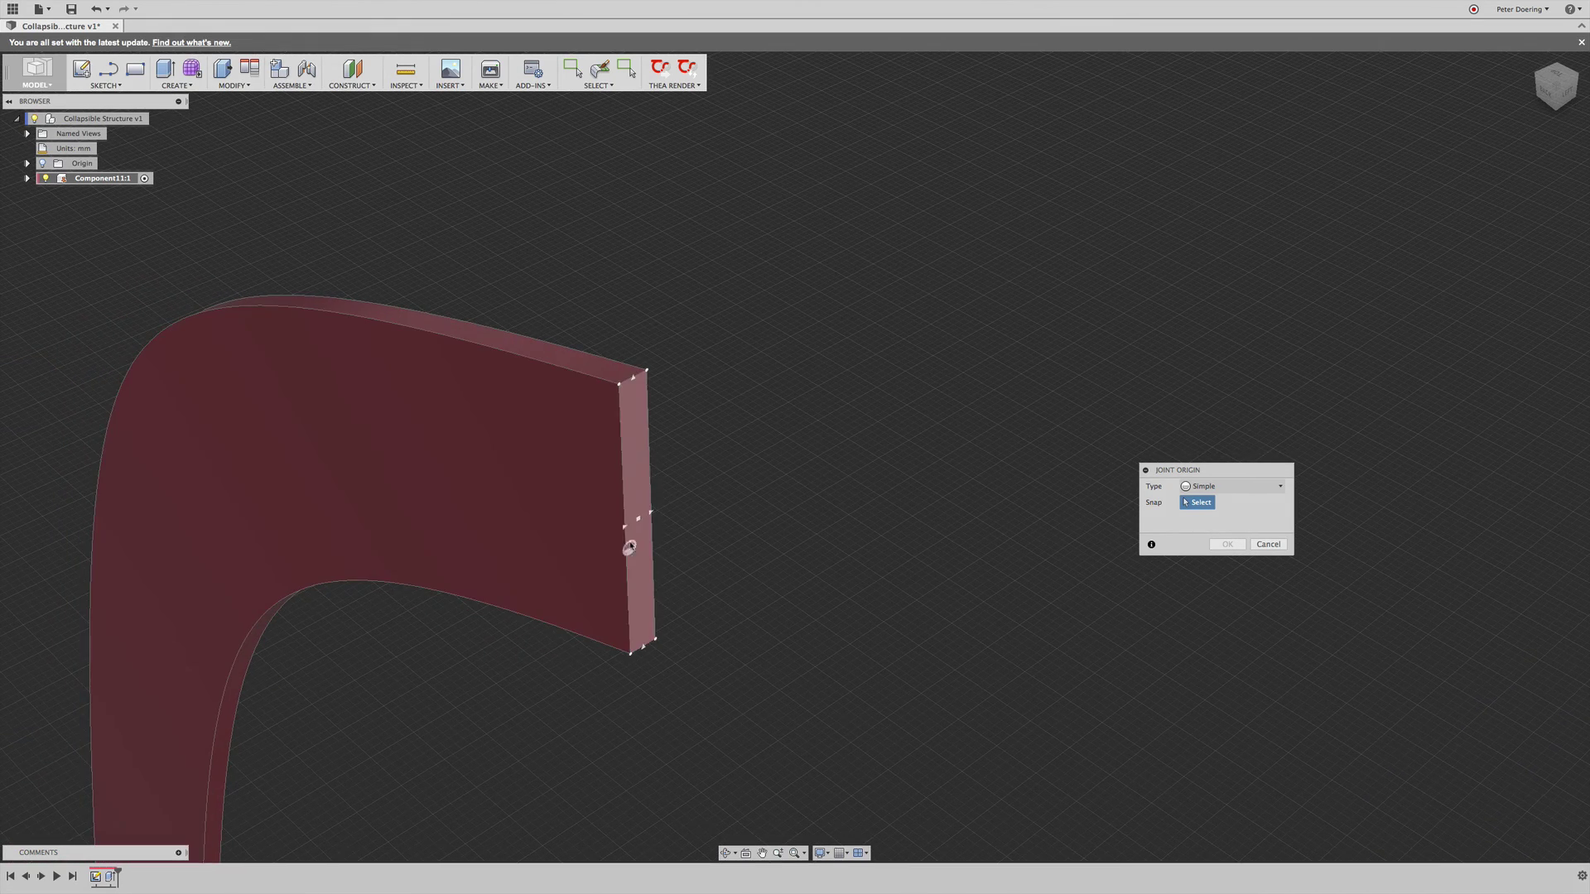
pyautogui.click(625, 539)
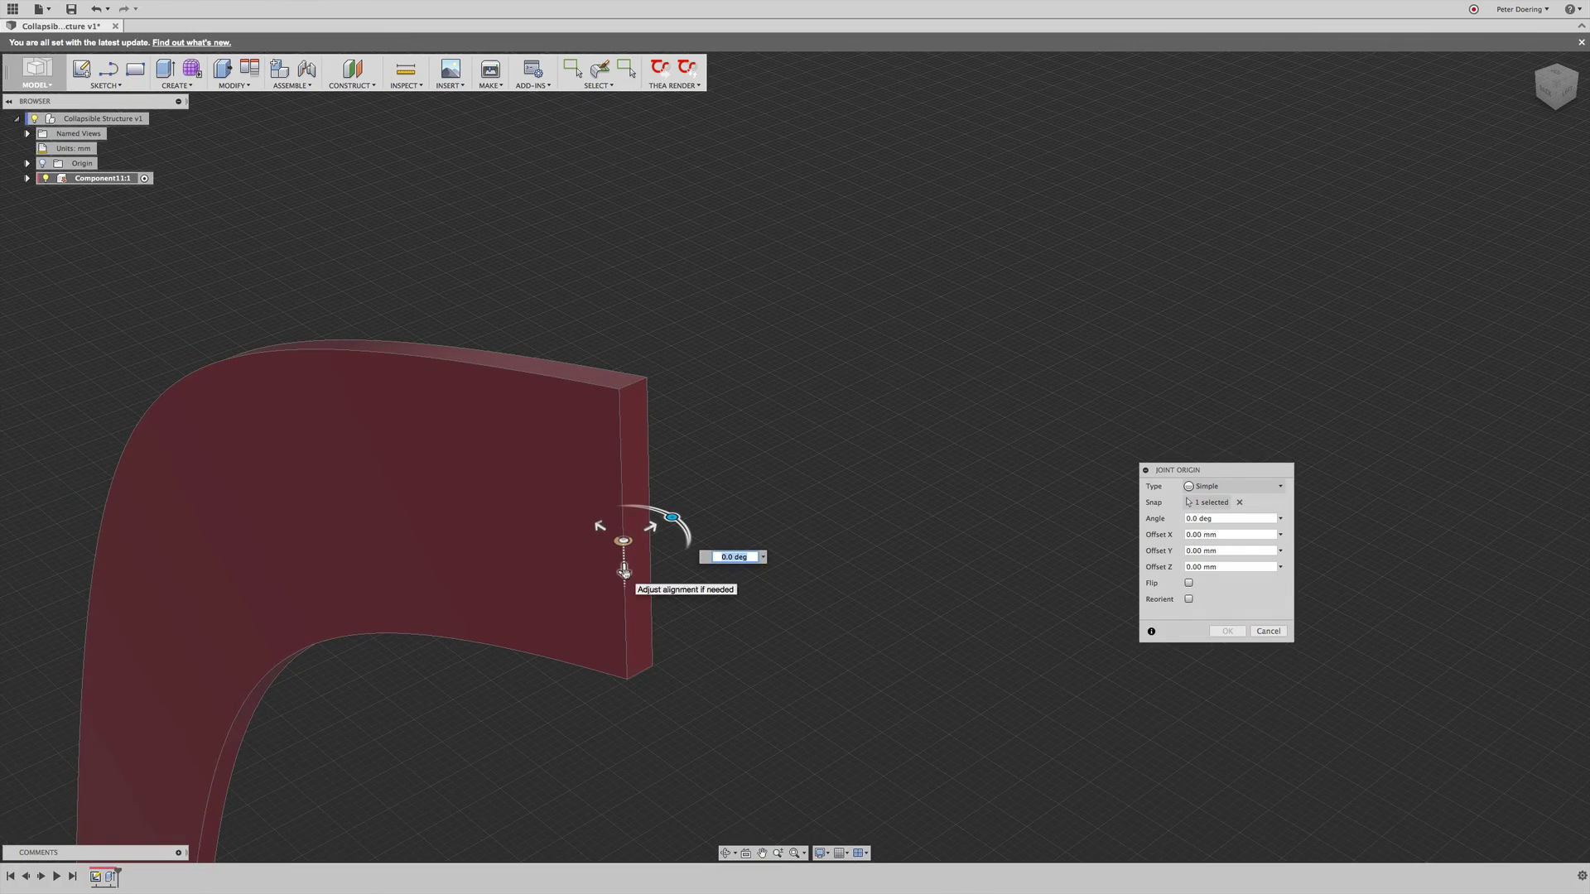
pyautogui.scroll(5, 644, 575)
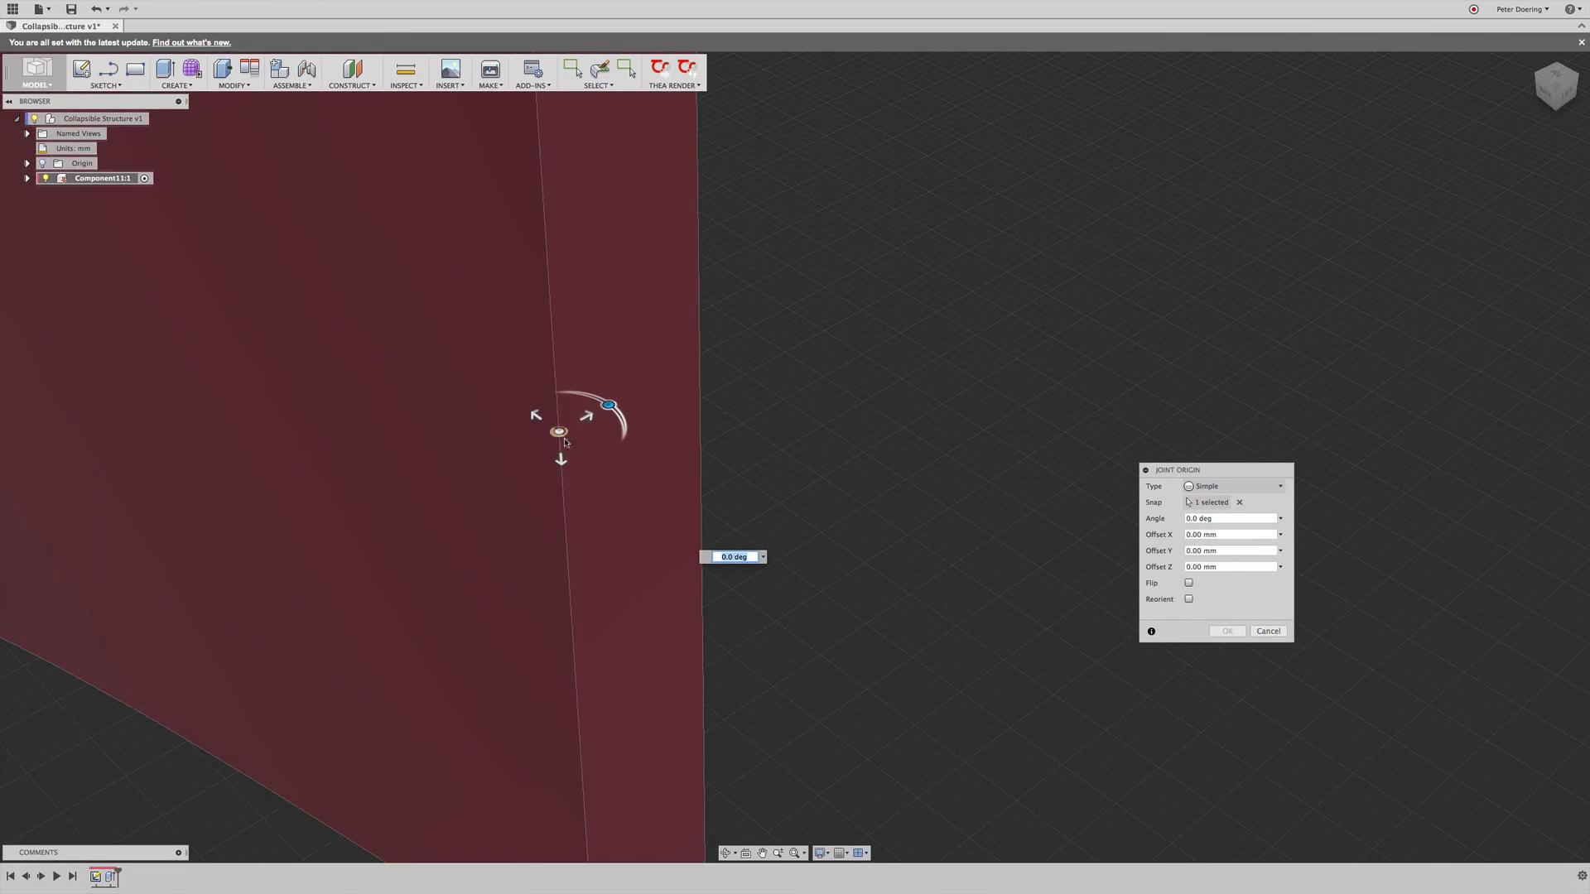
pyautogui.keyDown('shift'); pyautogui.moveTo(564, 455); pyautogui.dragTo(672, 505, button='middle'); pyautogui.keyUp('shift')
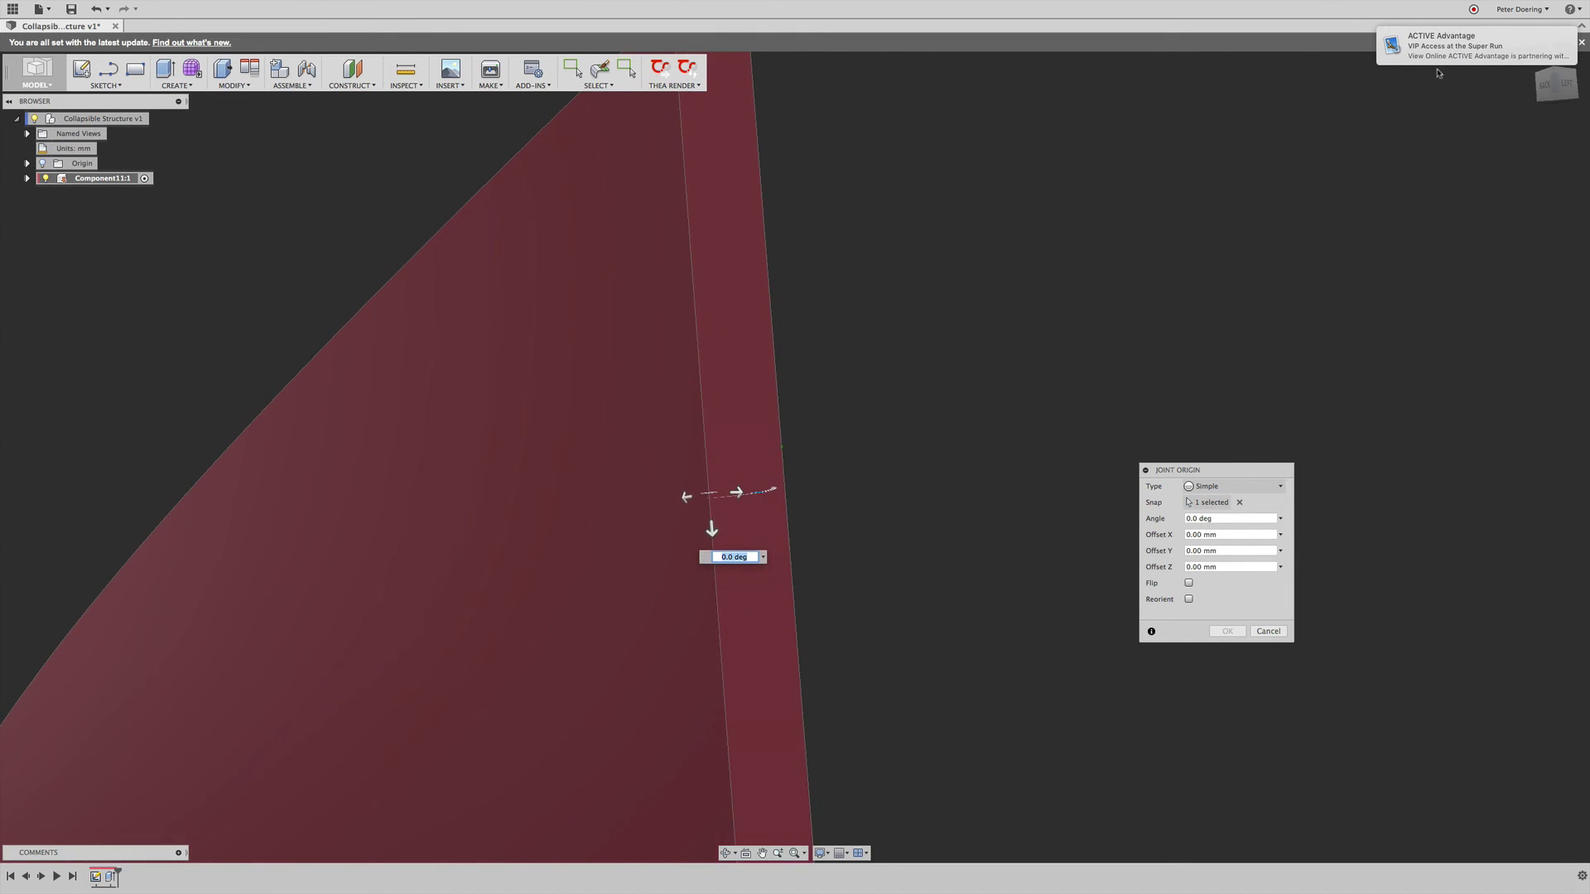
pyautogui.keyDown('shift'); pyautogui.moveTo(1409, 99); pyautogui.dragTo(1093, 526, button='middle'); pyautogui.keyUp('shift')
pyautogui.click(1189, 583)
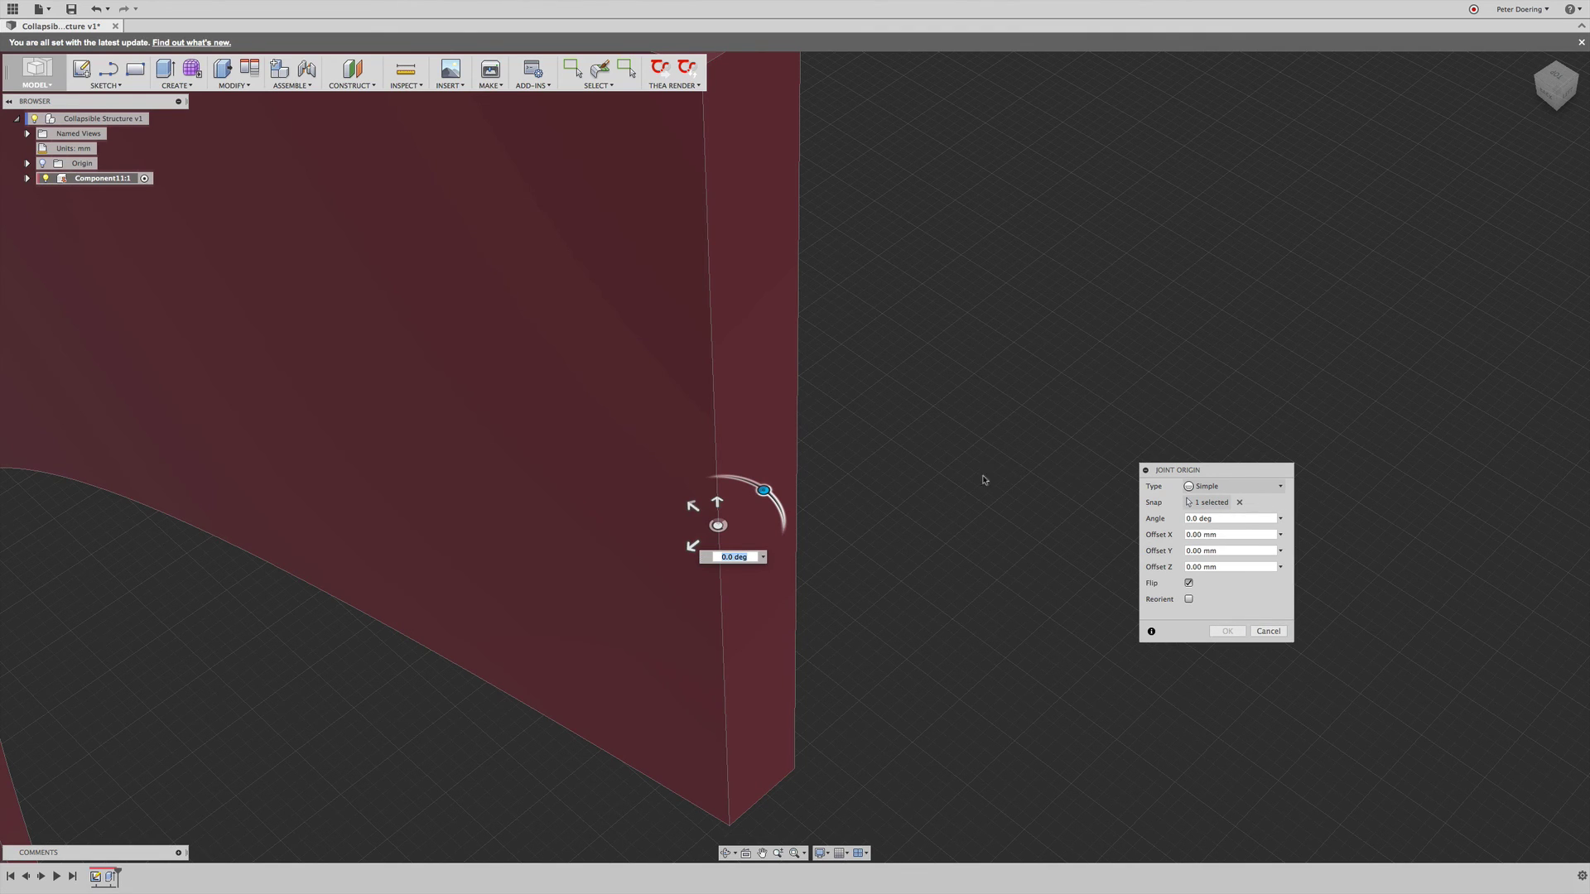
pyautogui.press('Return')
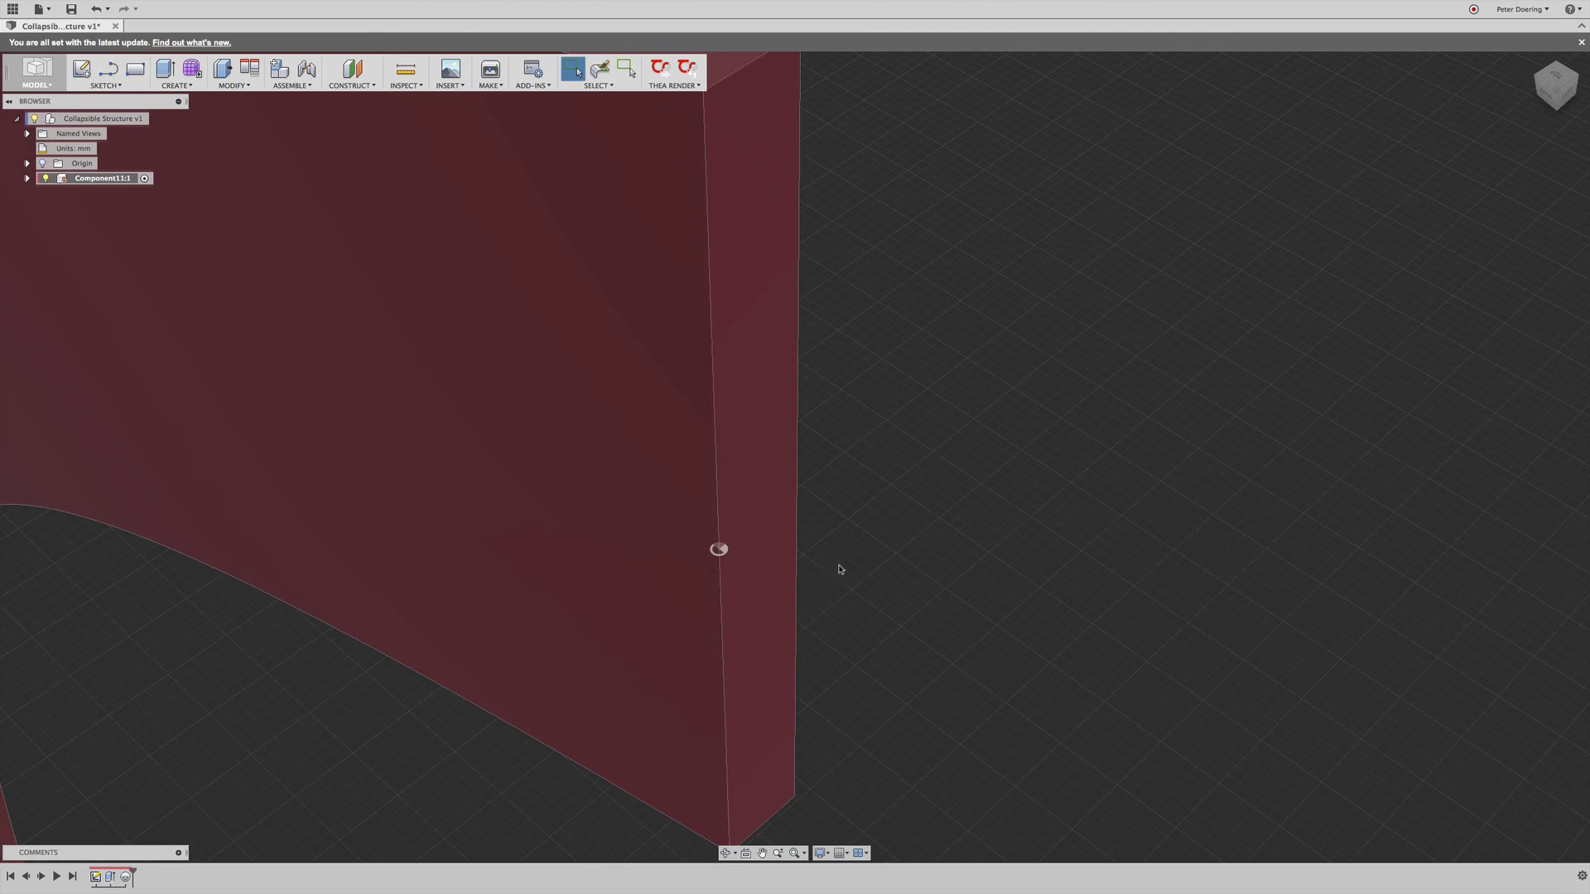
# Add a second flipped joint origin at the midpoint of the opposite vertical edge of the same end face
pyautogui.rightClick(916, 503)
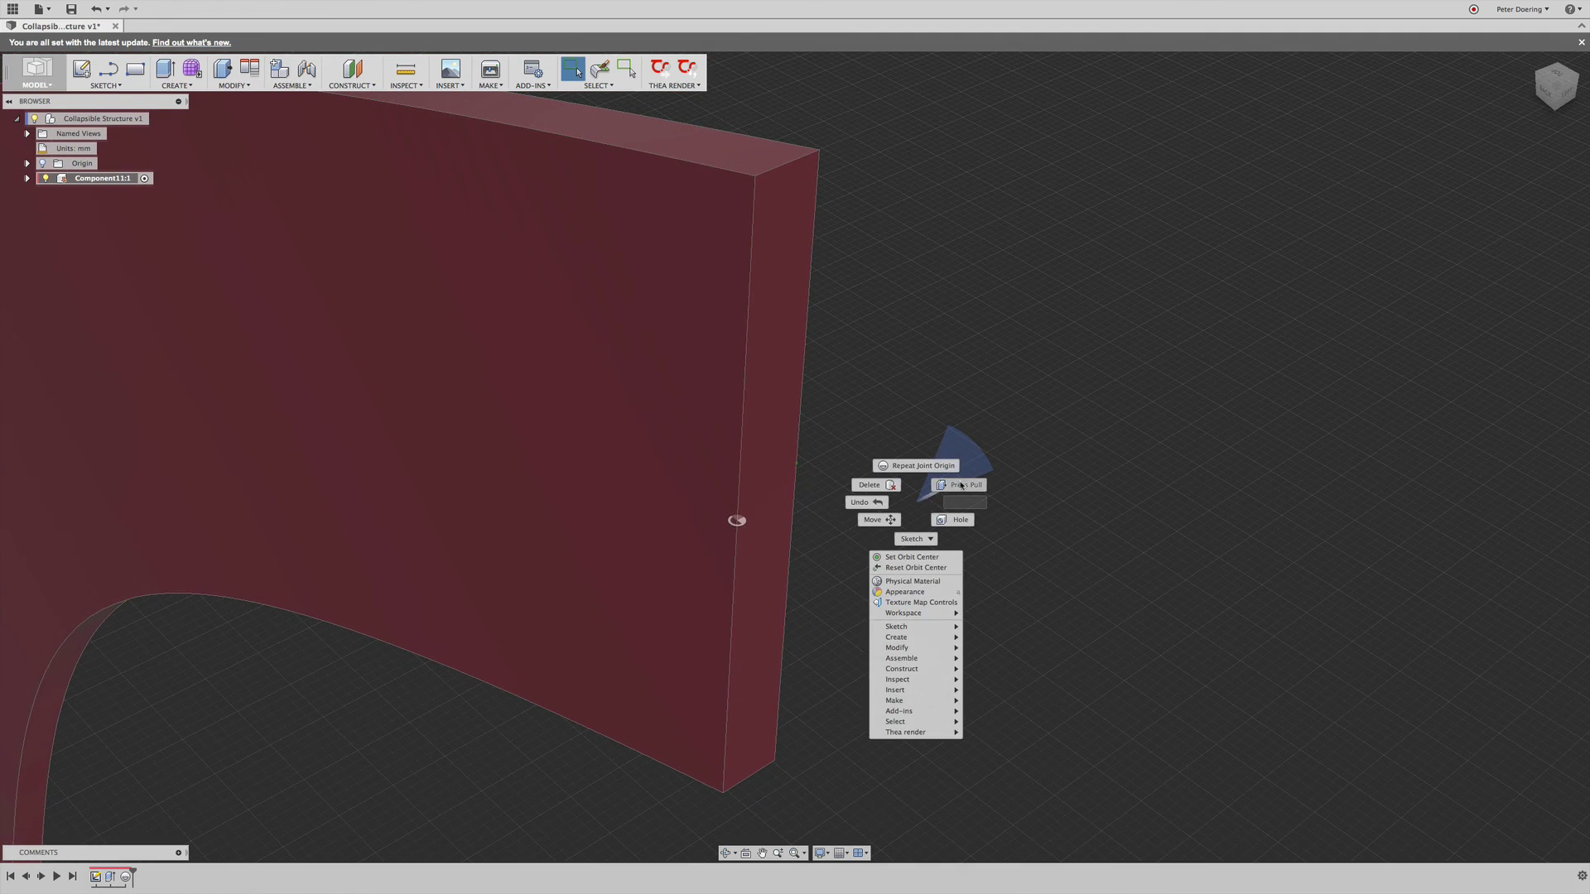
pyautogui.click(917, 467)
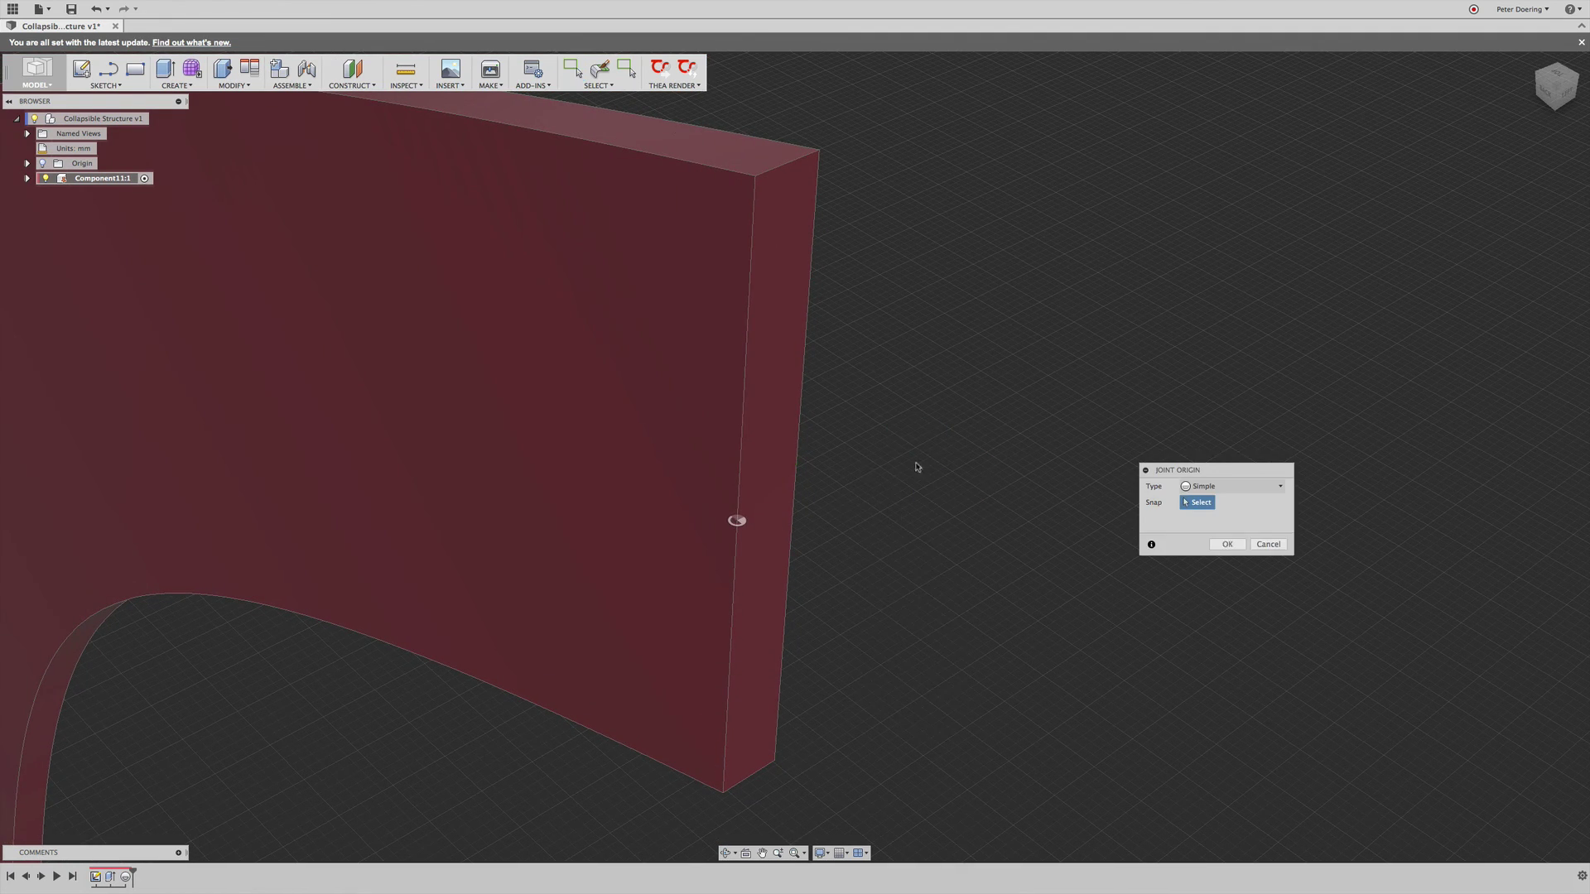
pyautogui.click(796, 497)
pyautogui.keyDown('shift'); pyautogui.moveTo(859, 529); pyautogui.dragTo(856, 529, button='middle'); pyautogui.keyUp('shift')
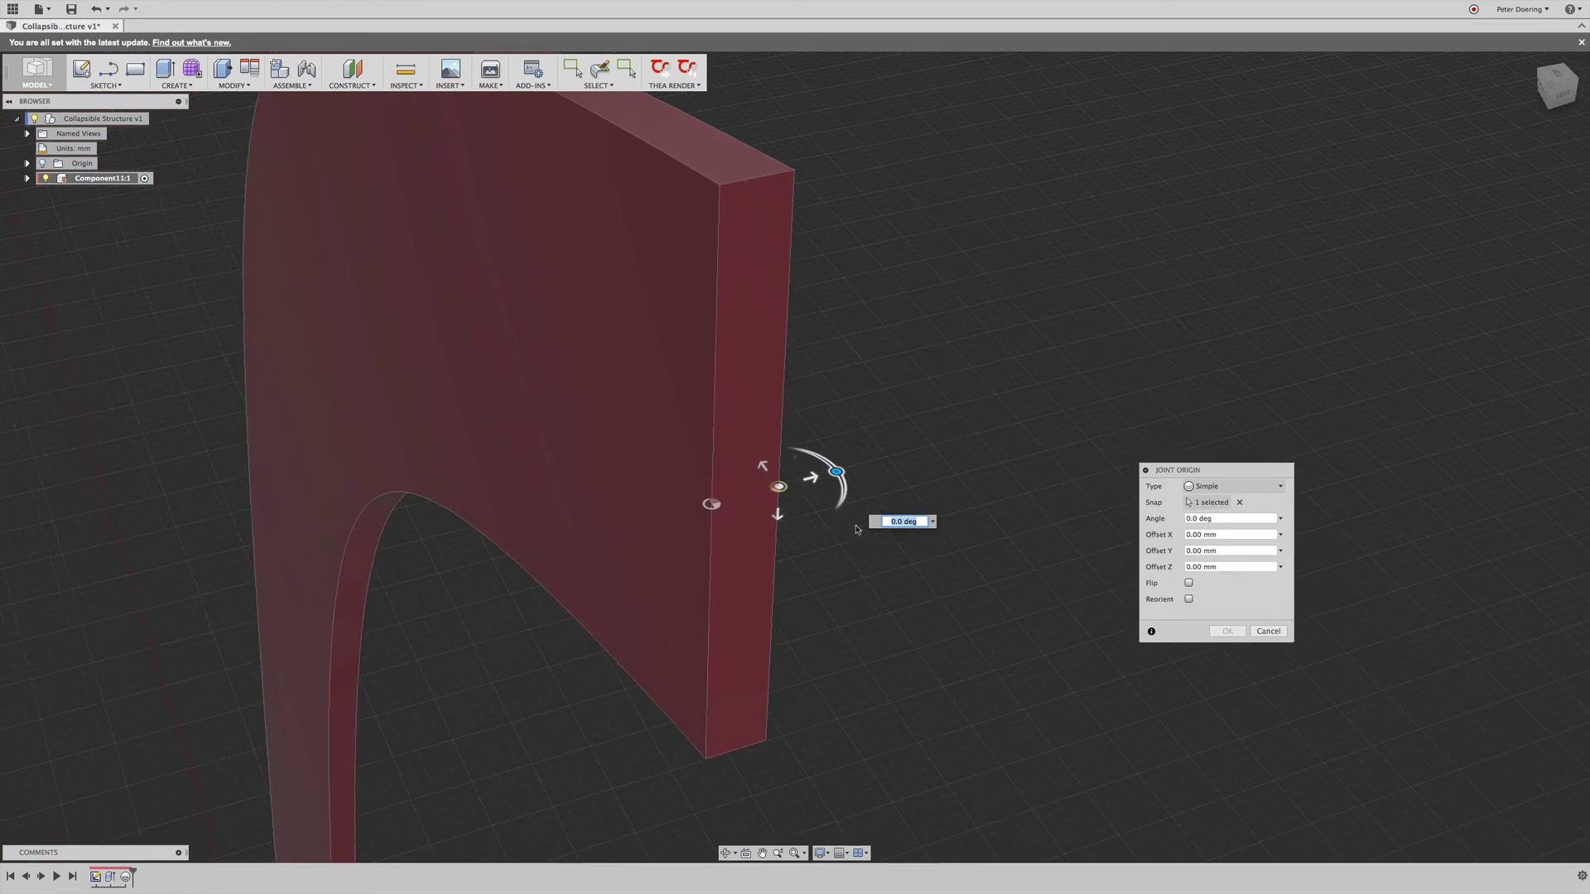
pyautogui.click(1189, 584)
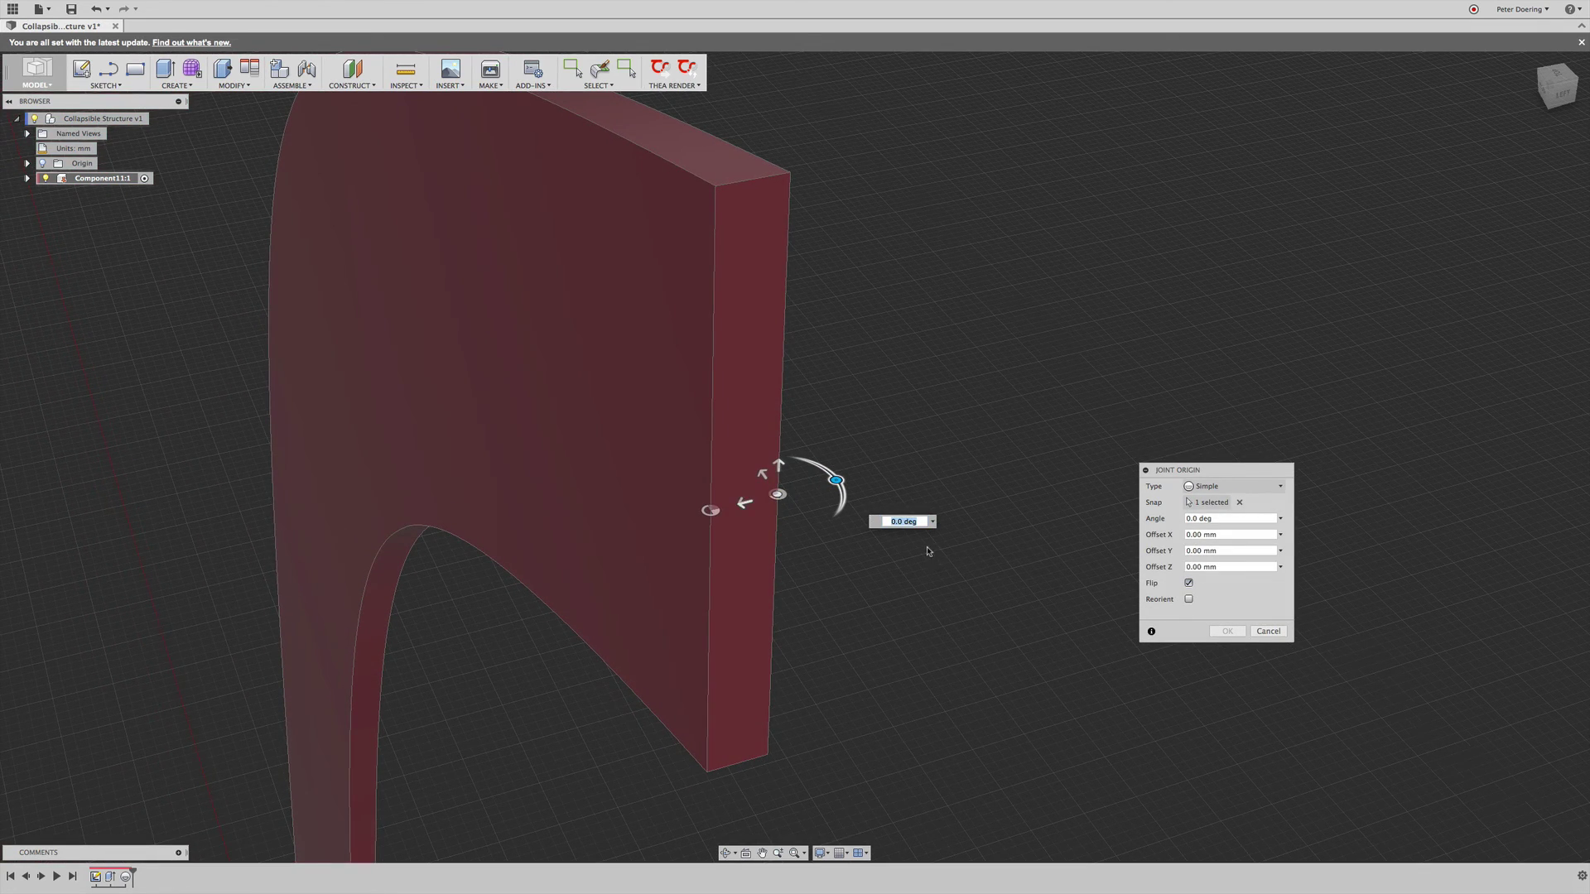
pyautogui.press('Return')
# Activate the top-level Collapsible Structure component
pyautogui.keyDown('shift'); pyautogui.moveTo(853, 515); pyautogui.dragTo(721, 536, button='middle'); pyautogui.keyUp('shift')
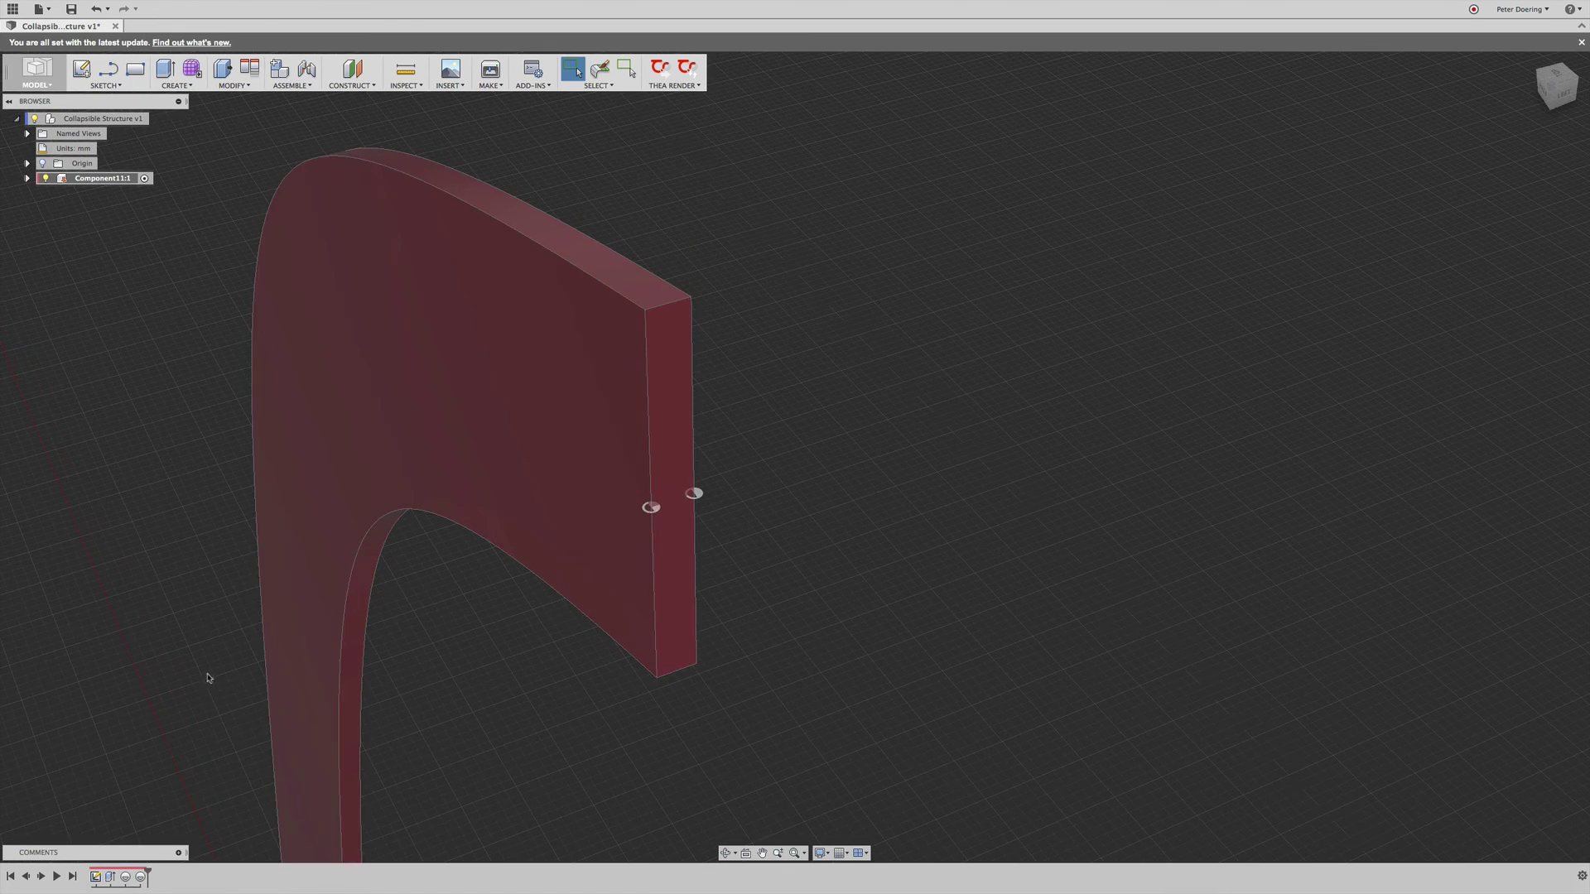
pyautogui.doubleClick(124, 121)
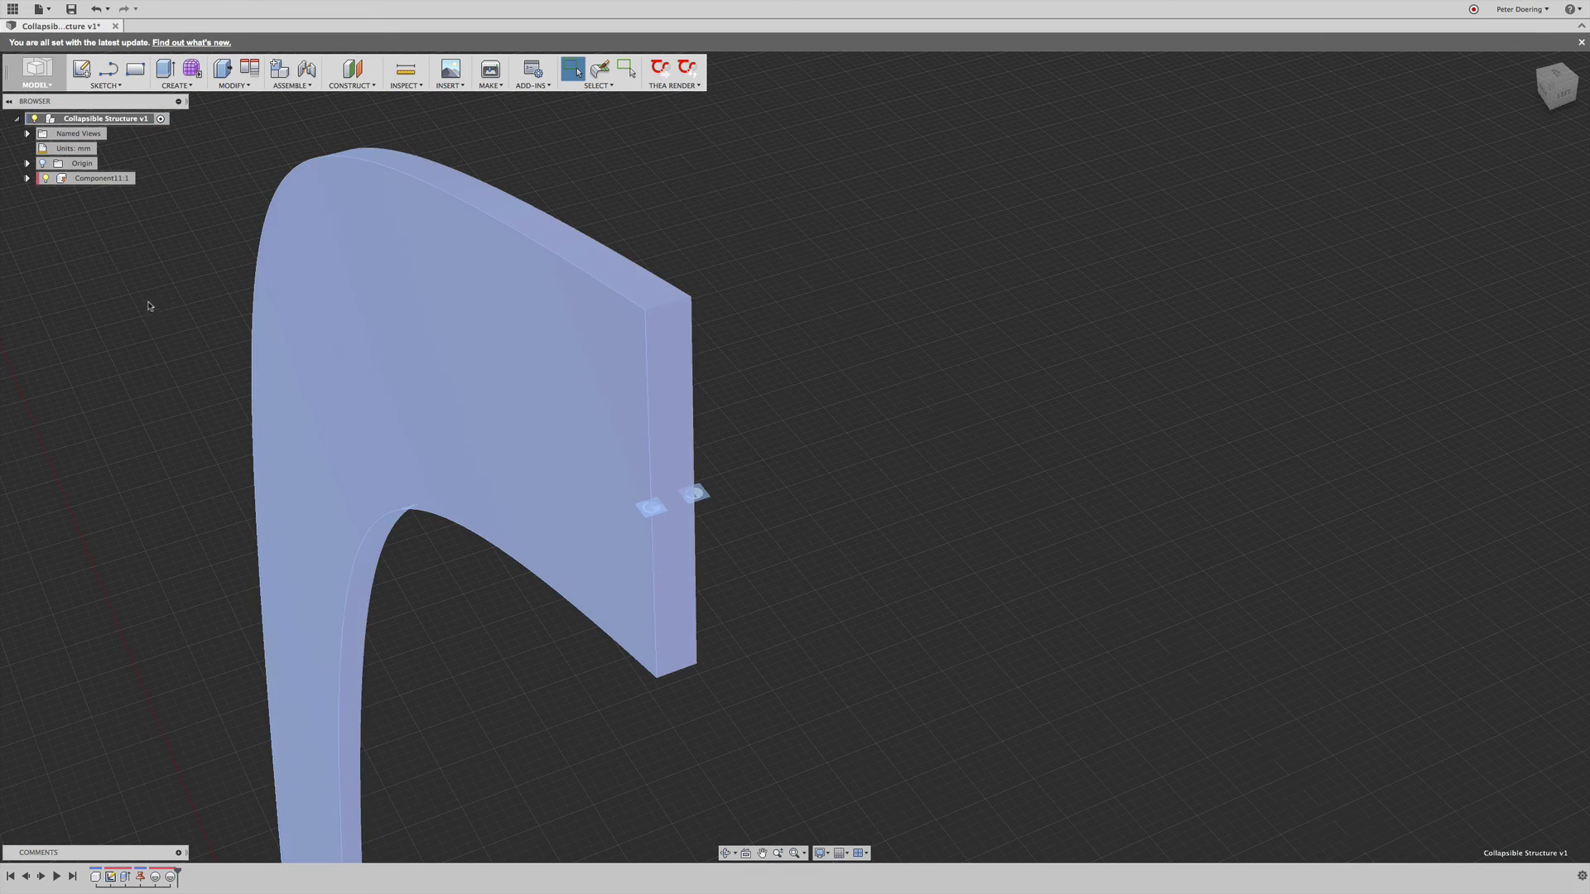
pyautogui.click(146, 312)
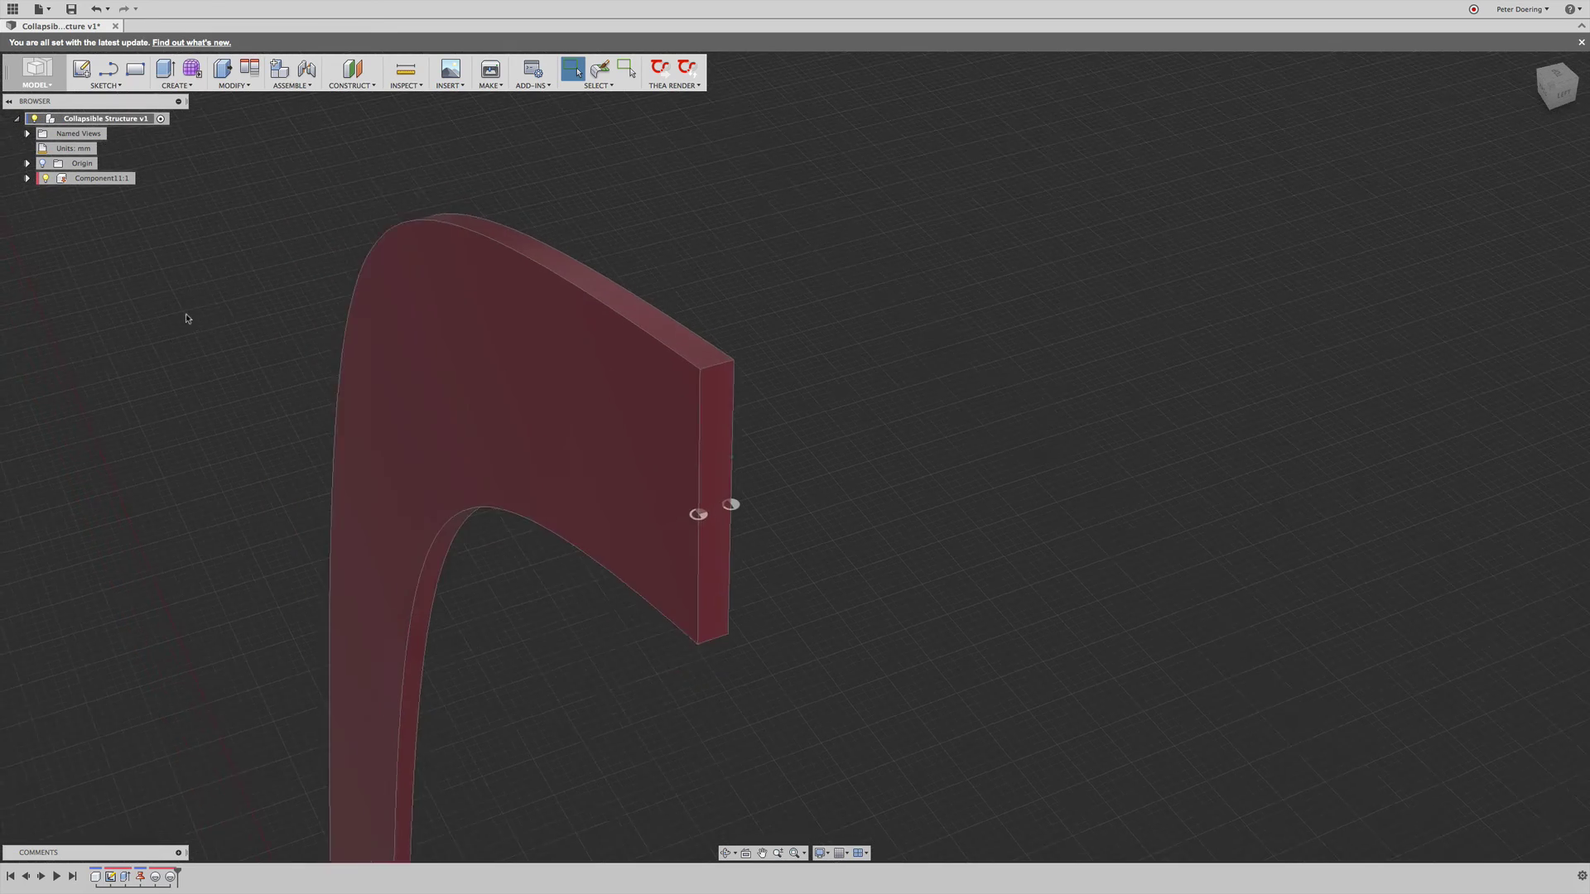
# Begin a rectangular pattern with the pattern type set to components and the arm component as its object
pyautogui.click(188, 88)
pyautogui.moveTo(198, 300)
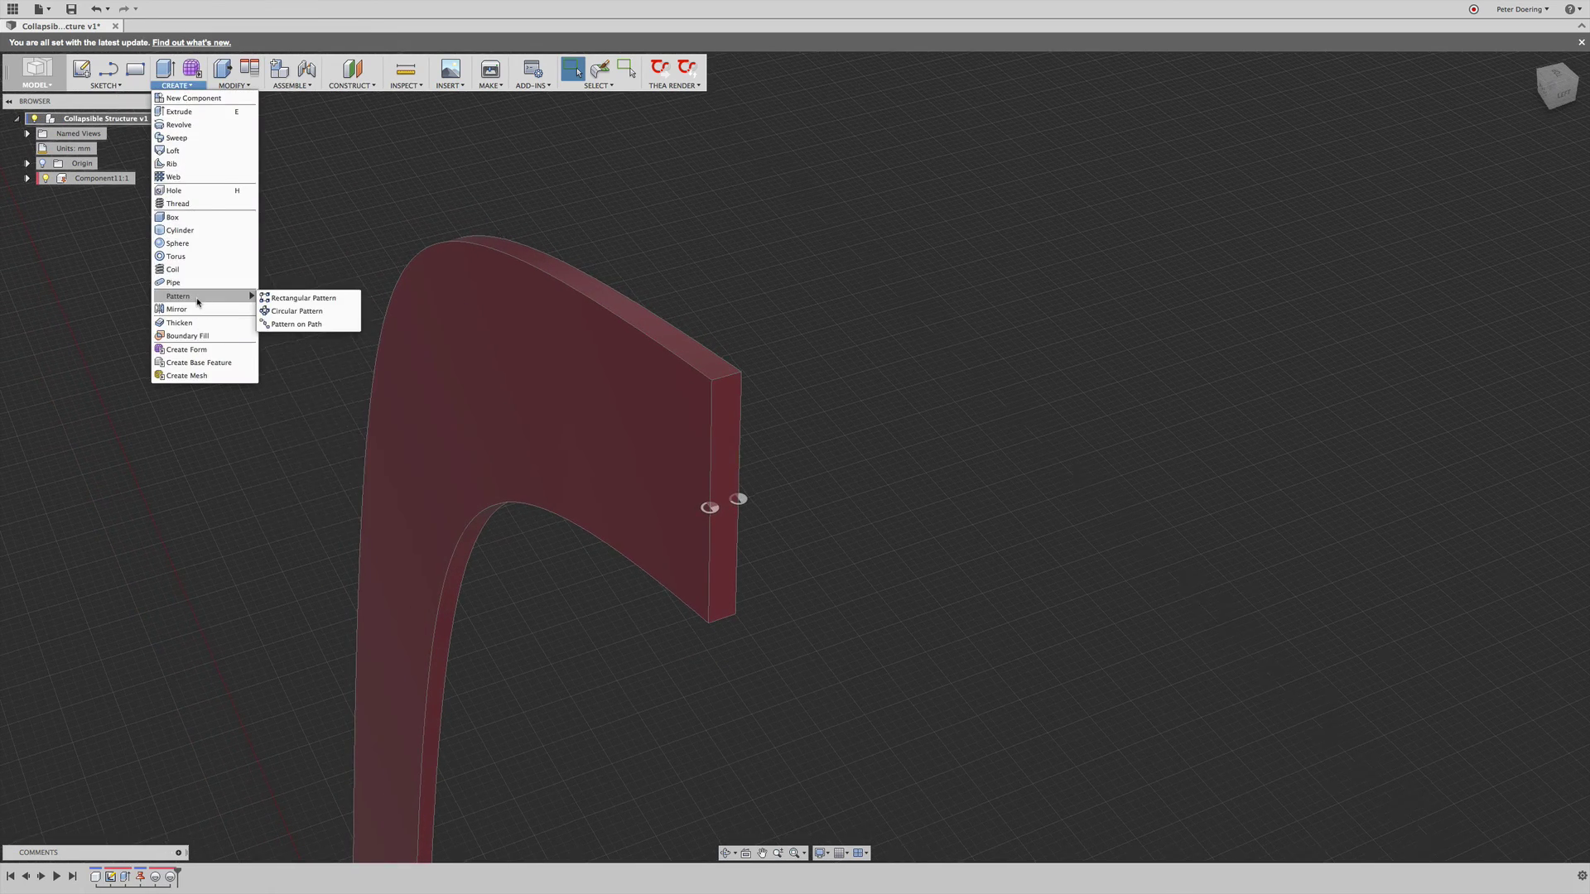
pyautogui.click(292, 301)
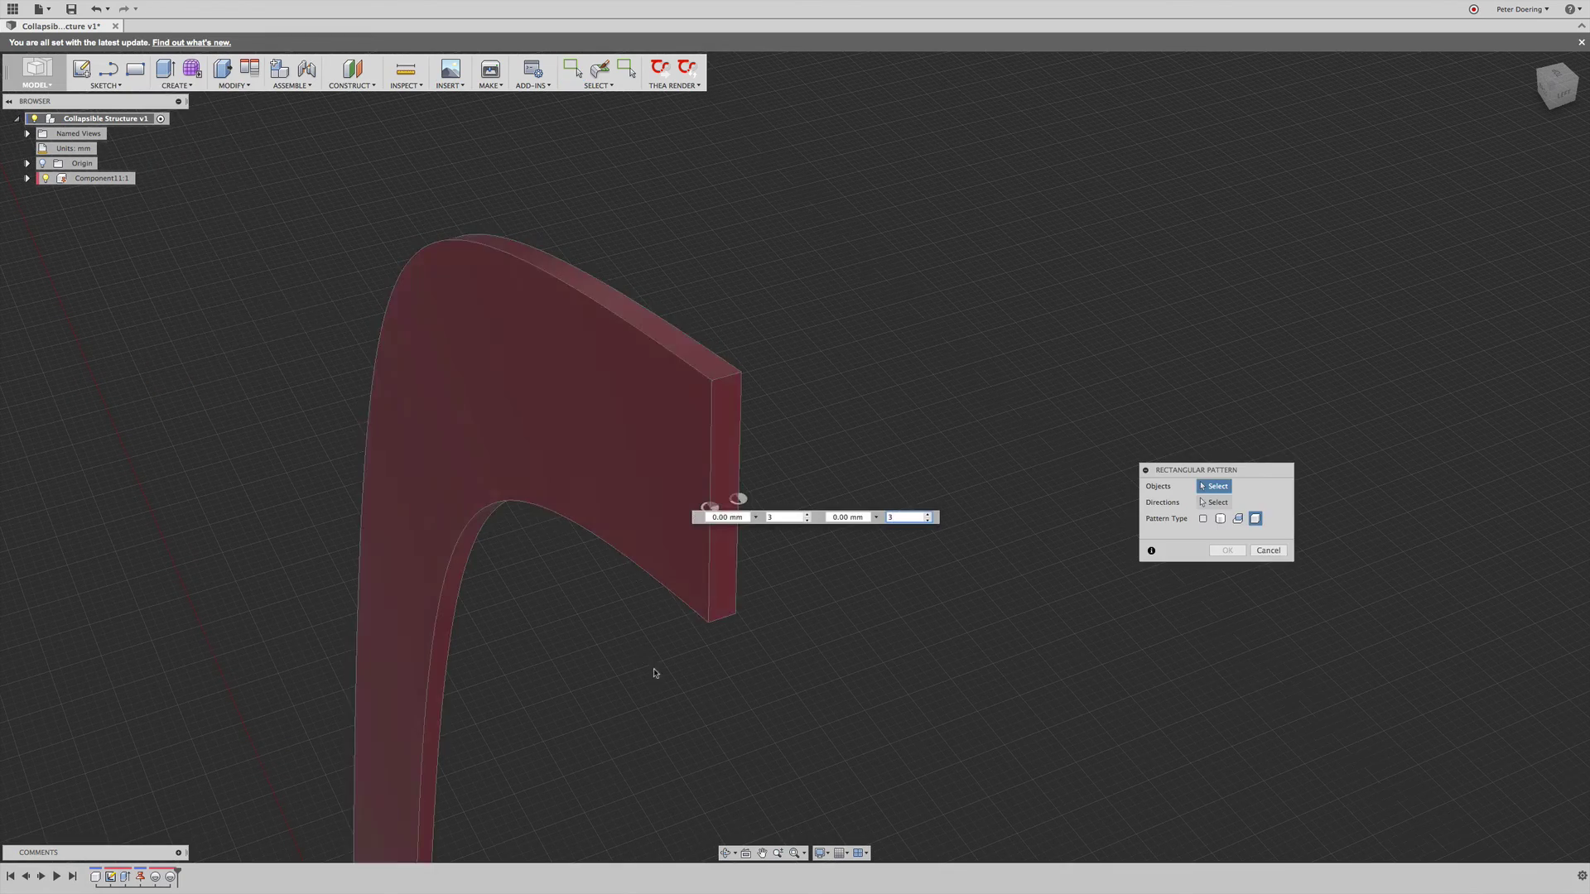
pyautogui.scroll(-4, 653, 674)
pyautogui.moveTo(640, 661); pyautogui.dragTo(572, 550, button='middle')
pyautogui.scroll(-2, 589, 535)
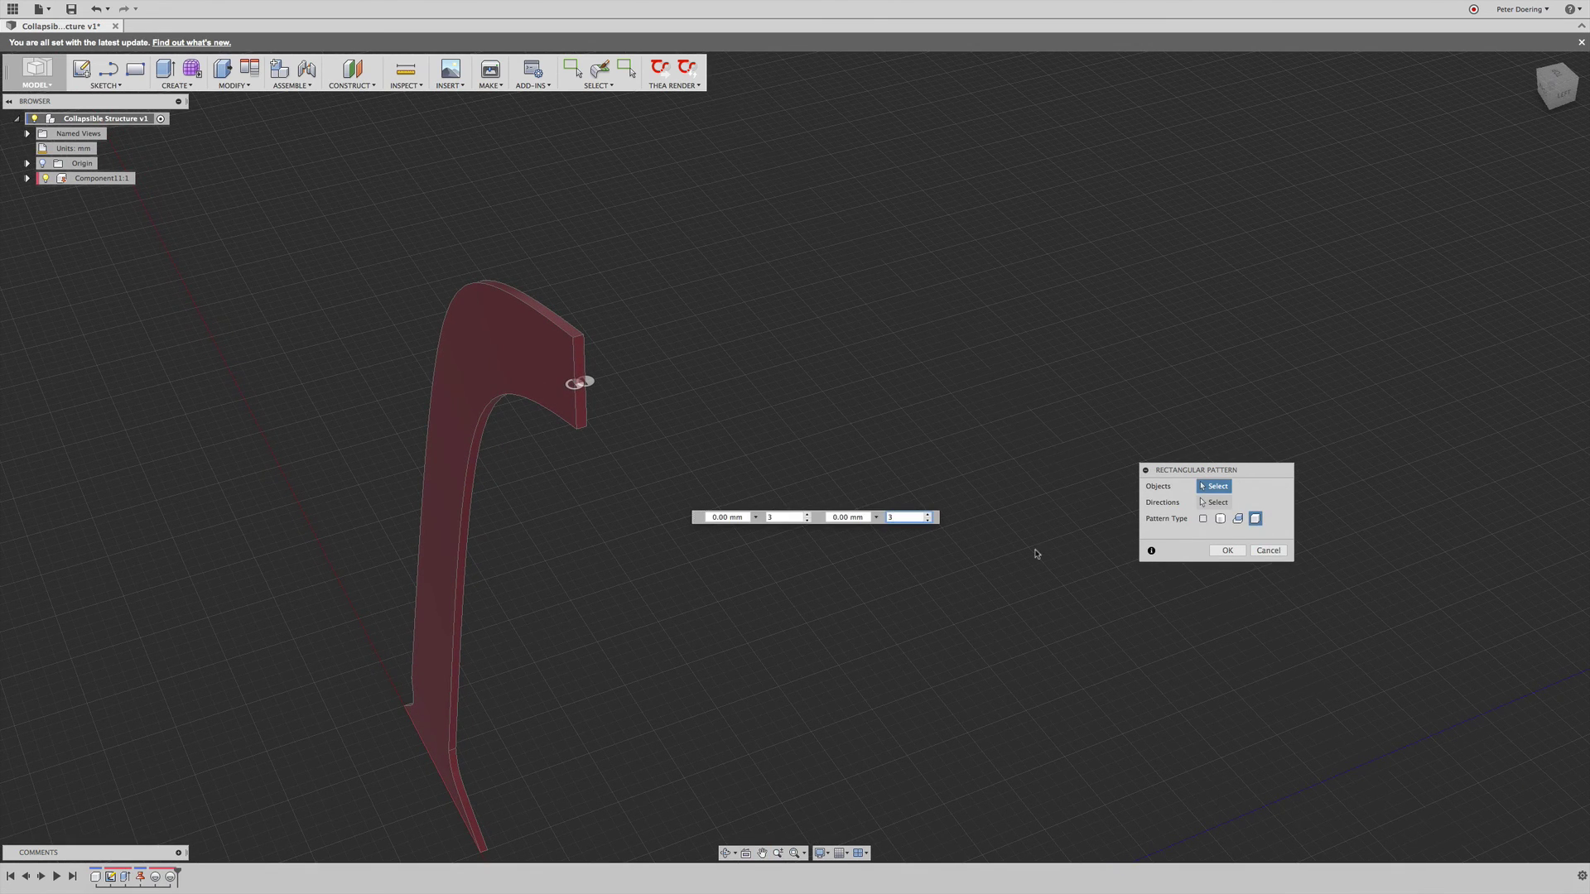
pyautogui.moveTo(1199, 473); pyautogui.dragTo(909, 395)
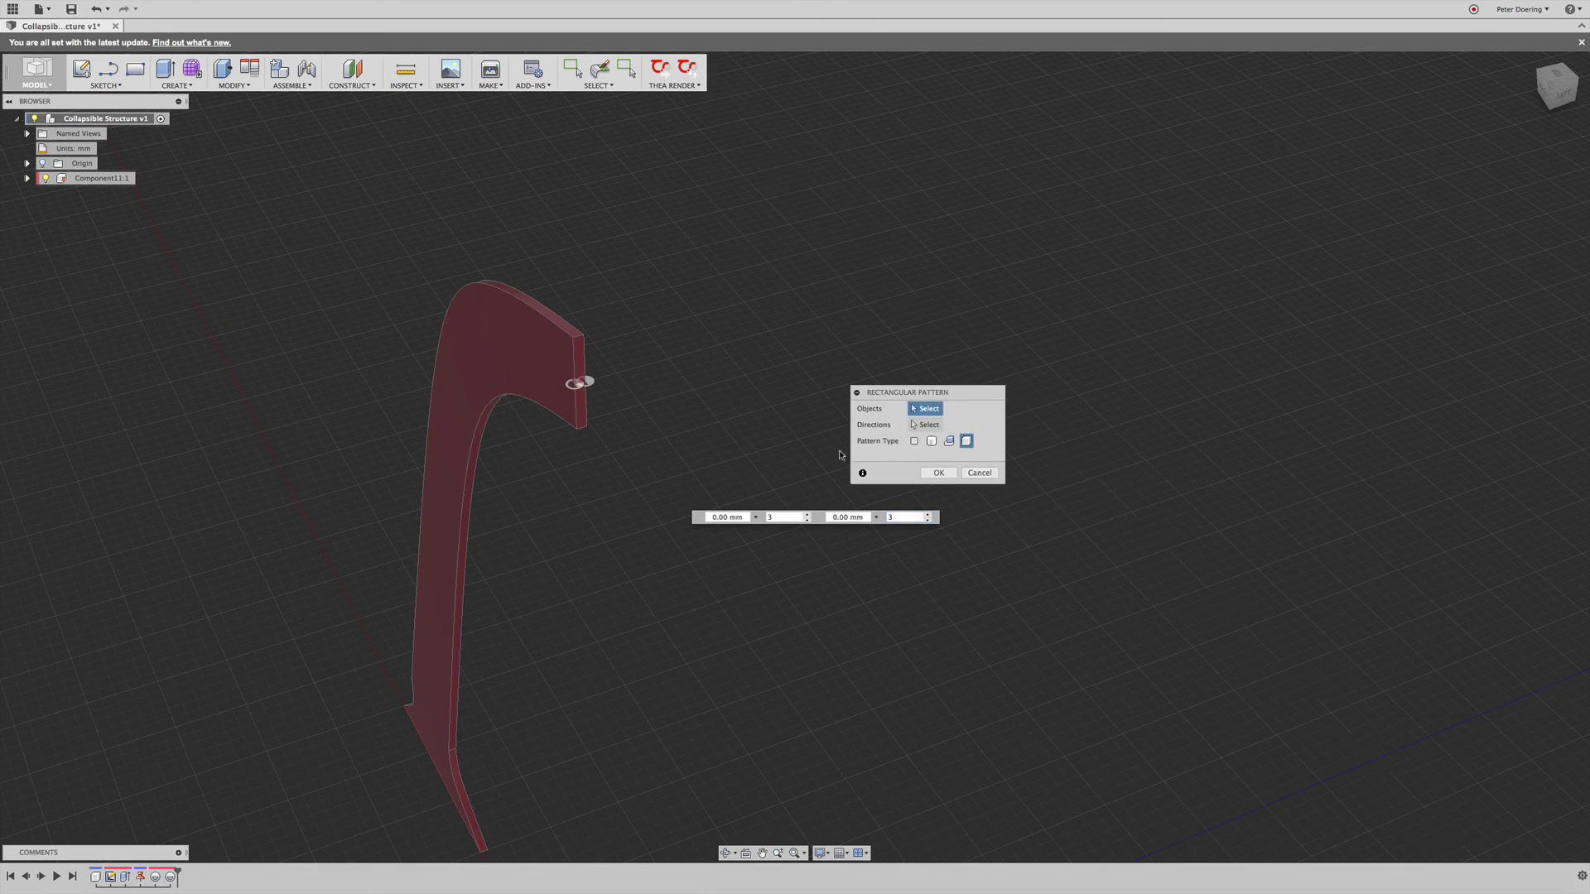
pyautogui.click(966, 441)
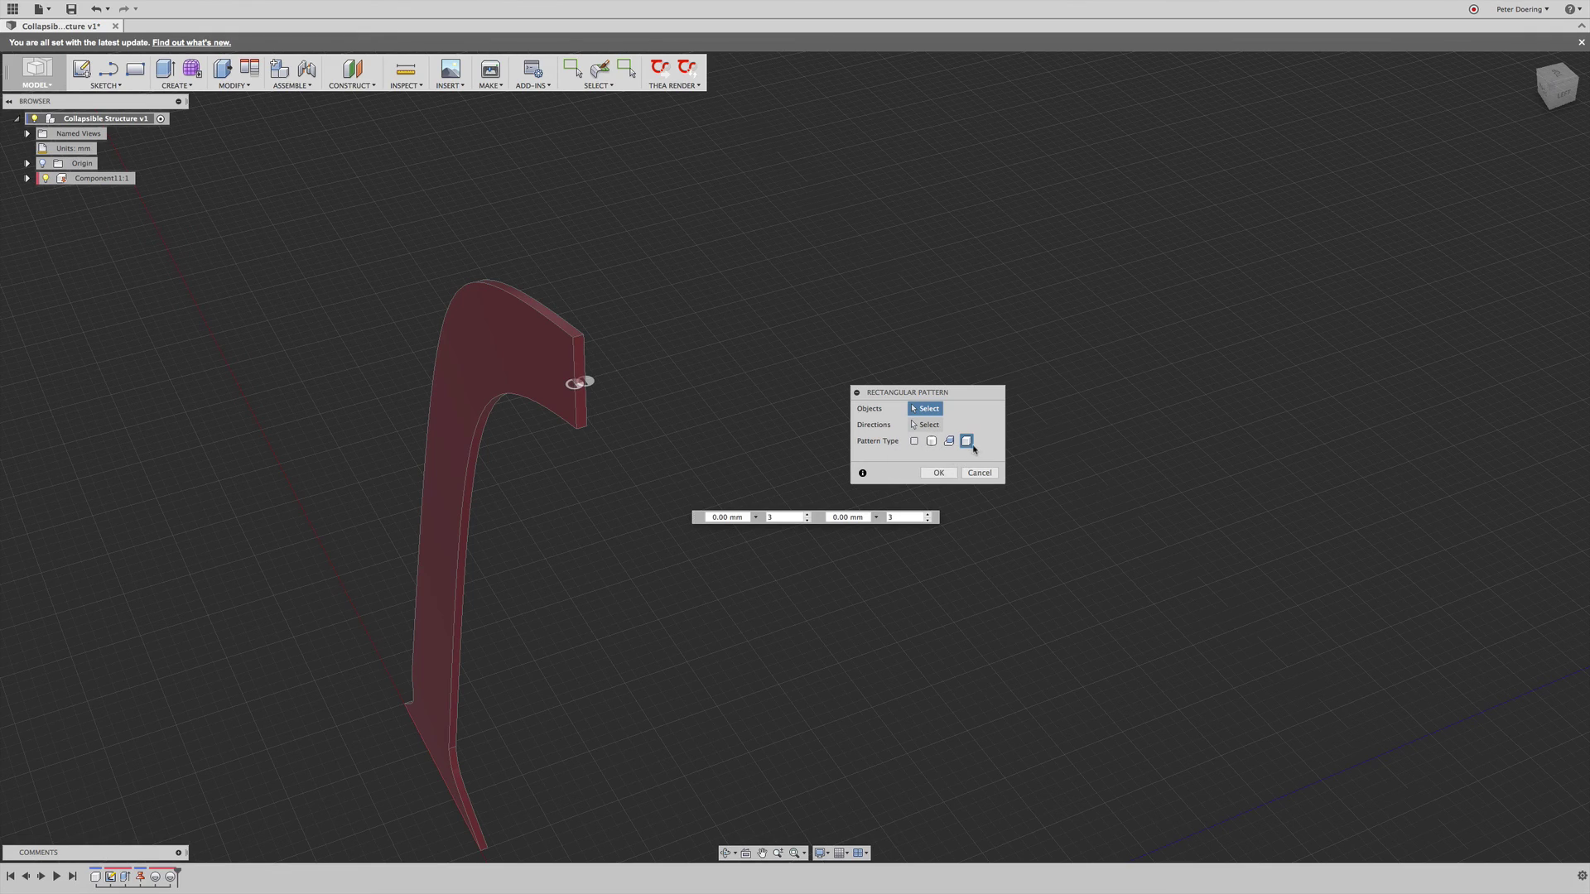
pyautogui.click(452, 330)
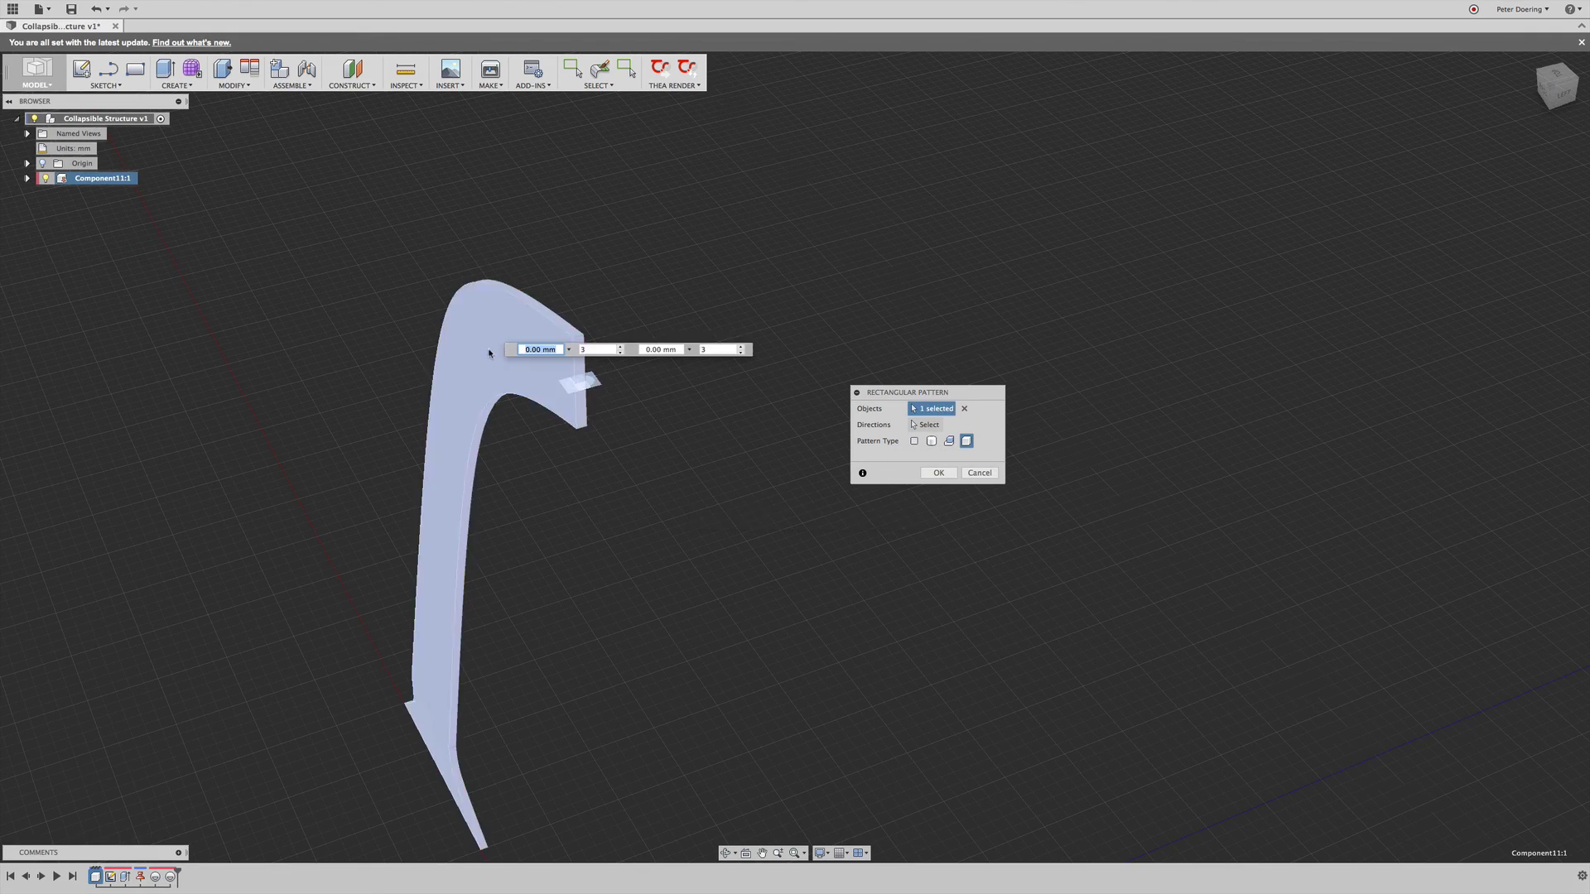
# Direct the arm pattern along the blue origin axis and keep the spacing distance type, with a distance of 2 mm
pyautogui.scroll(-2, 596, 539)
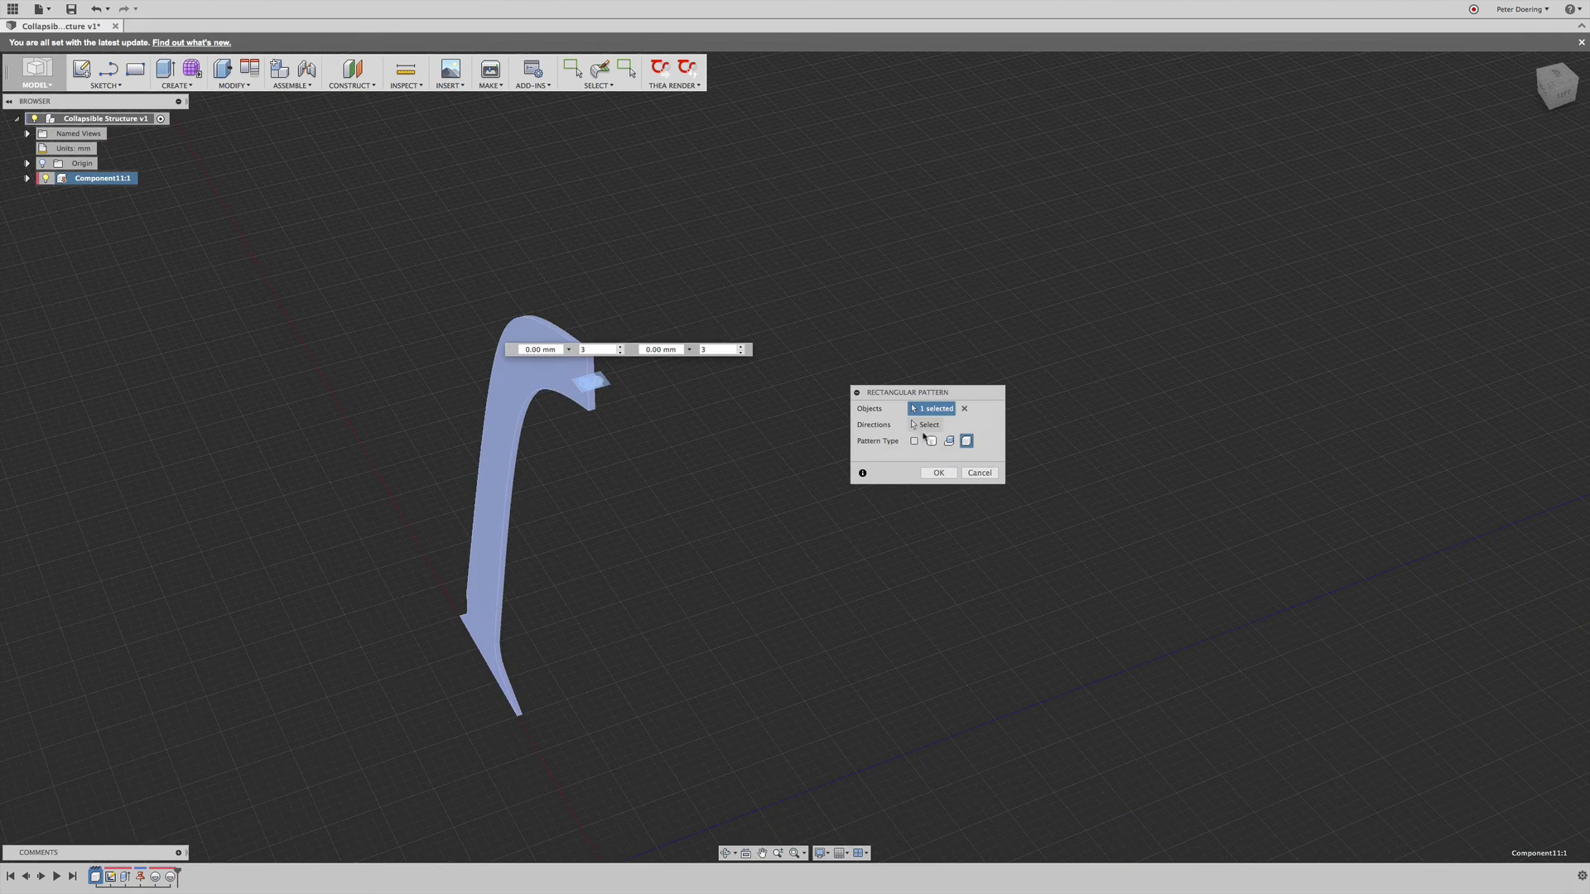
pyautogui.click(925, 424)
pyautogui.moveTo(825, 515); pyautogui.dragTo(795, 444, button='middle')
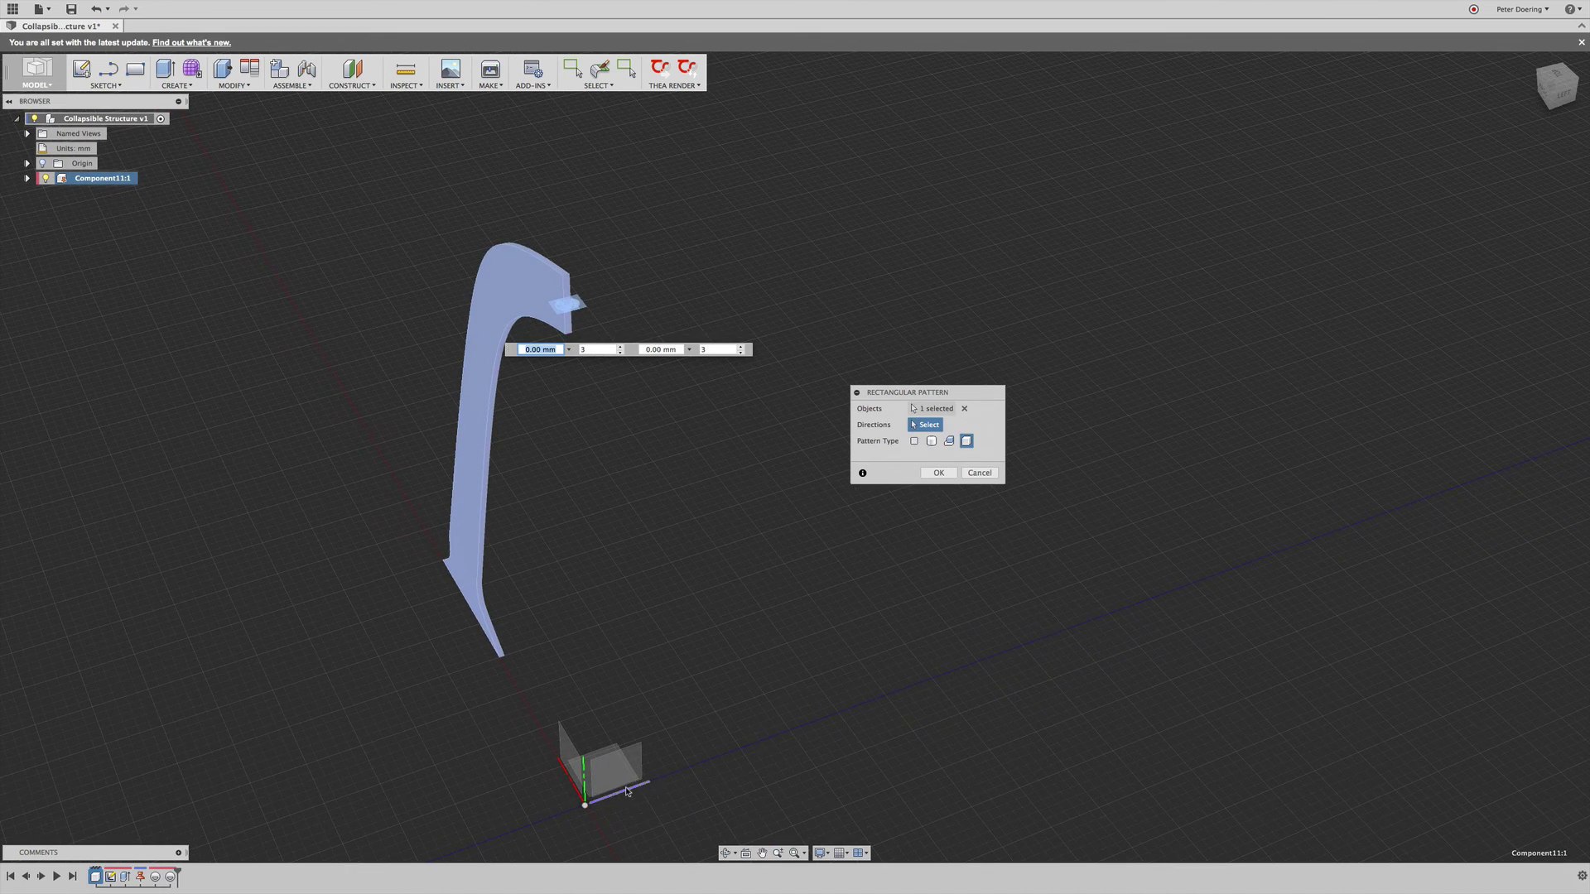
pyautogui.click(736, 755)
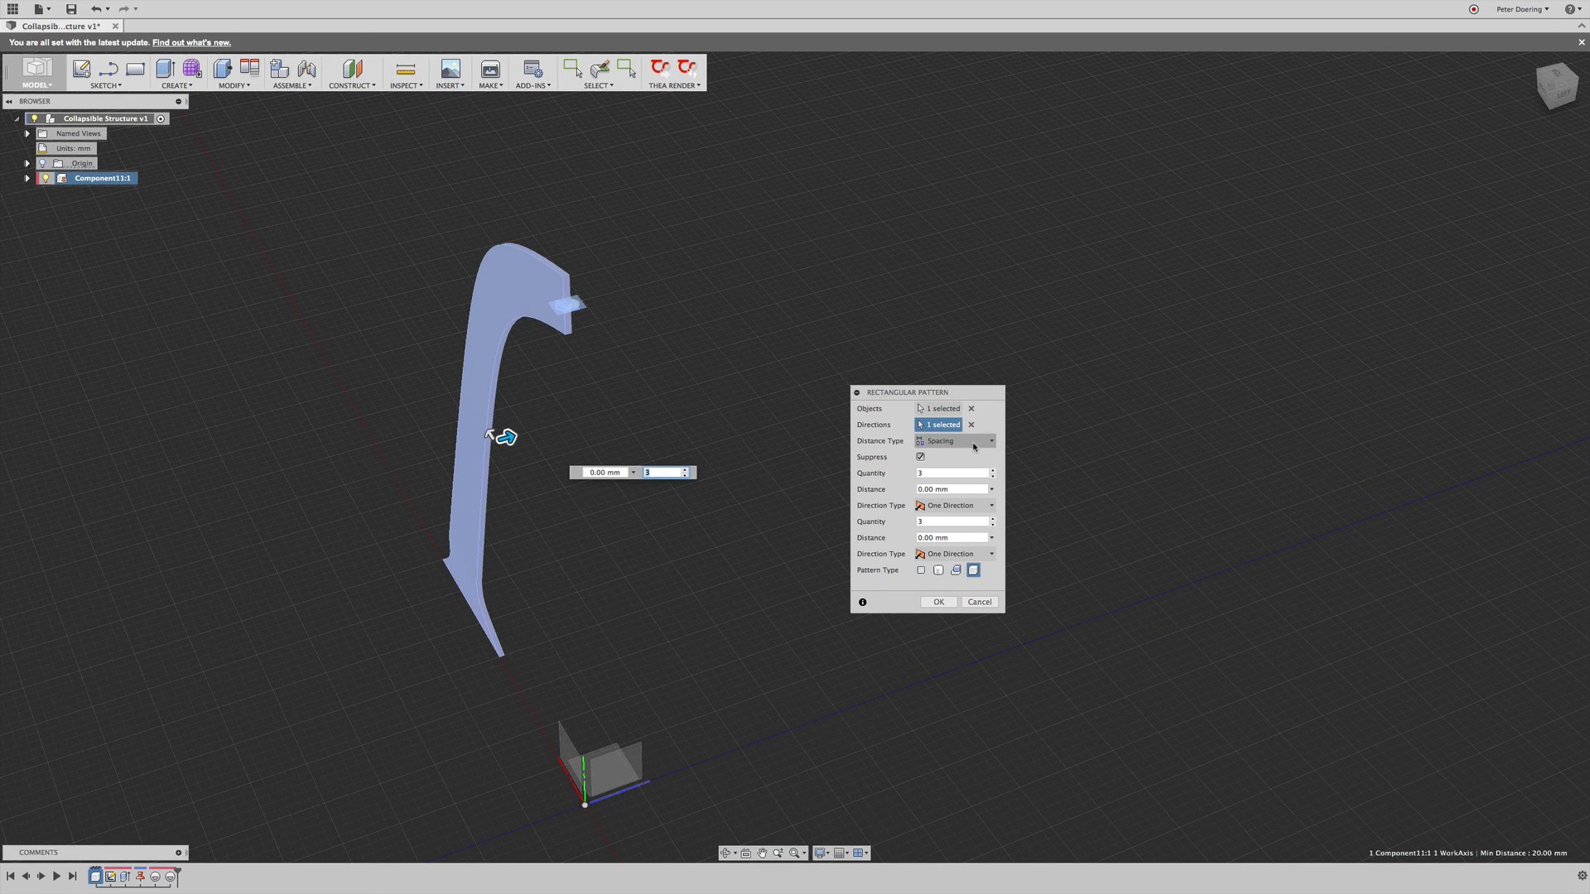
pyautogui.click(974, 444)
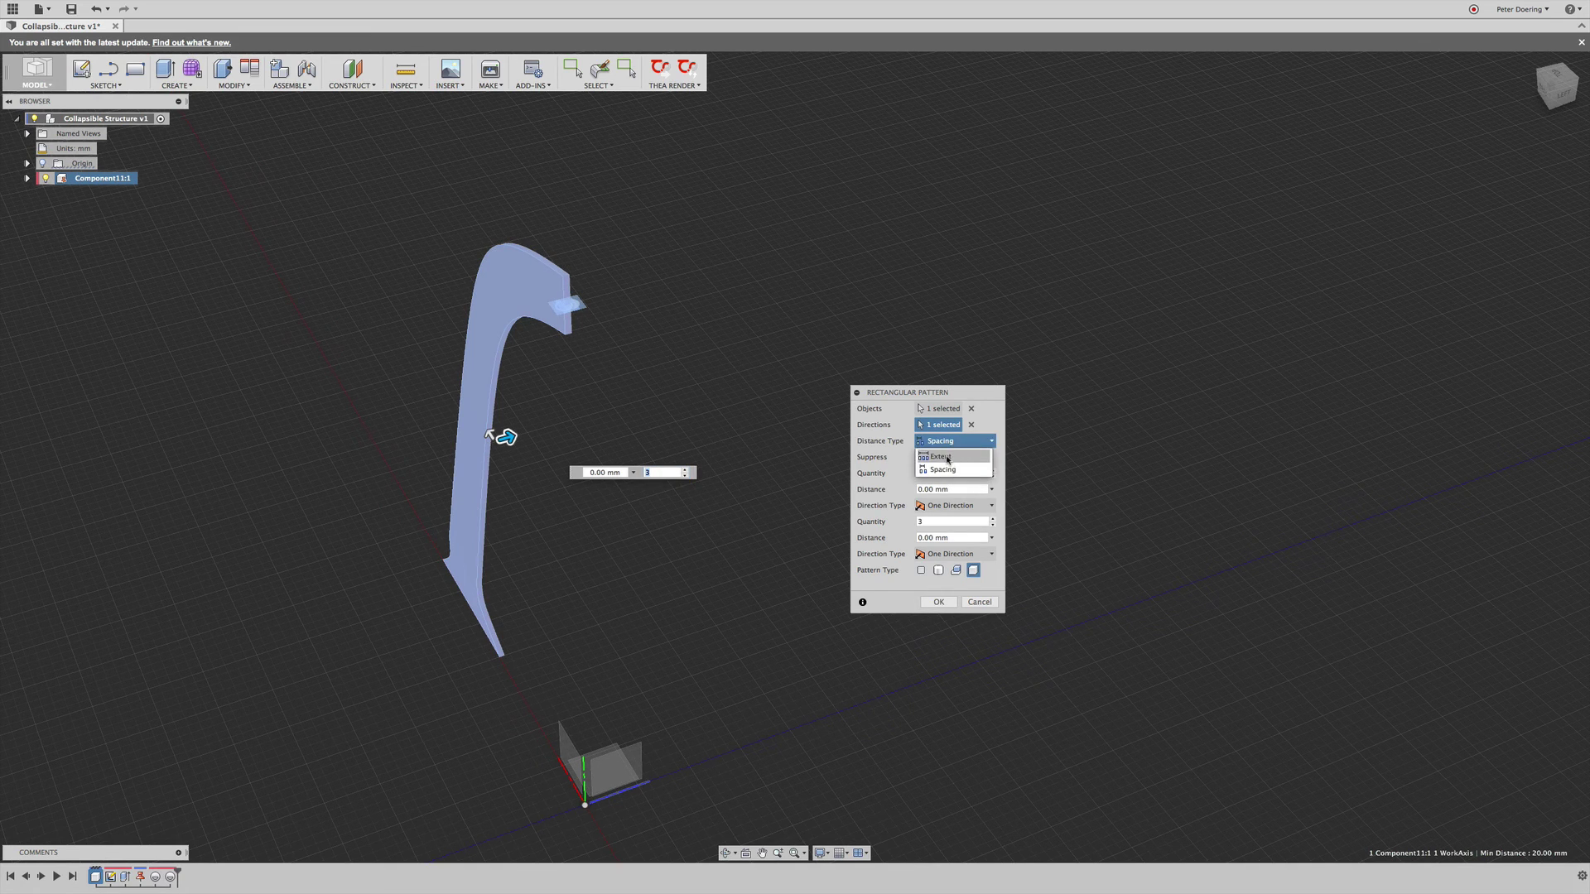
pyautogui.click(991, 438)
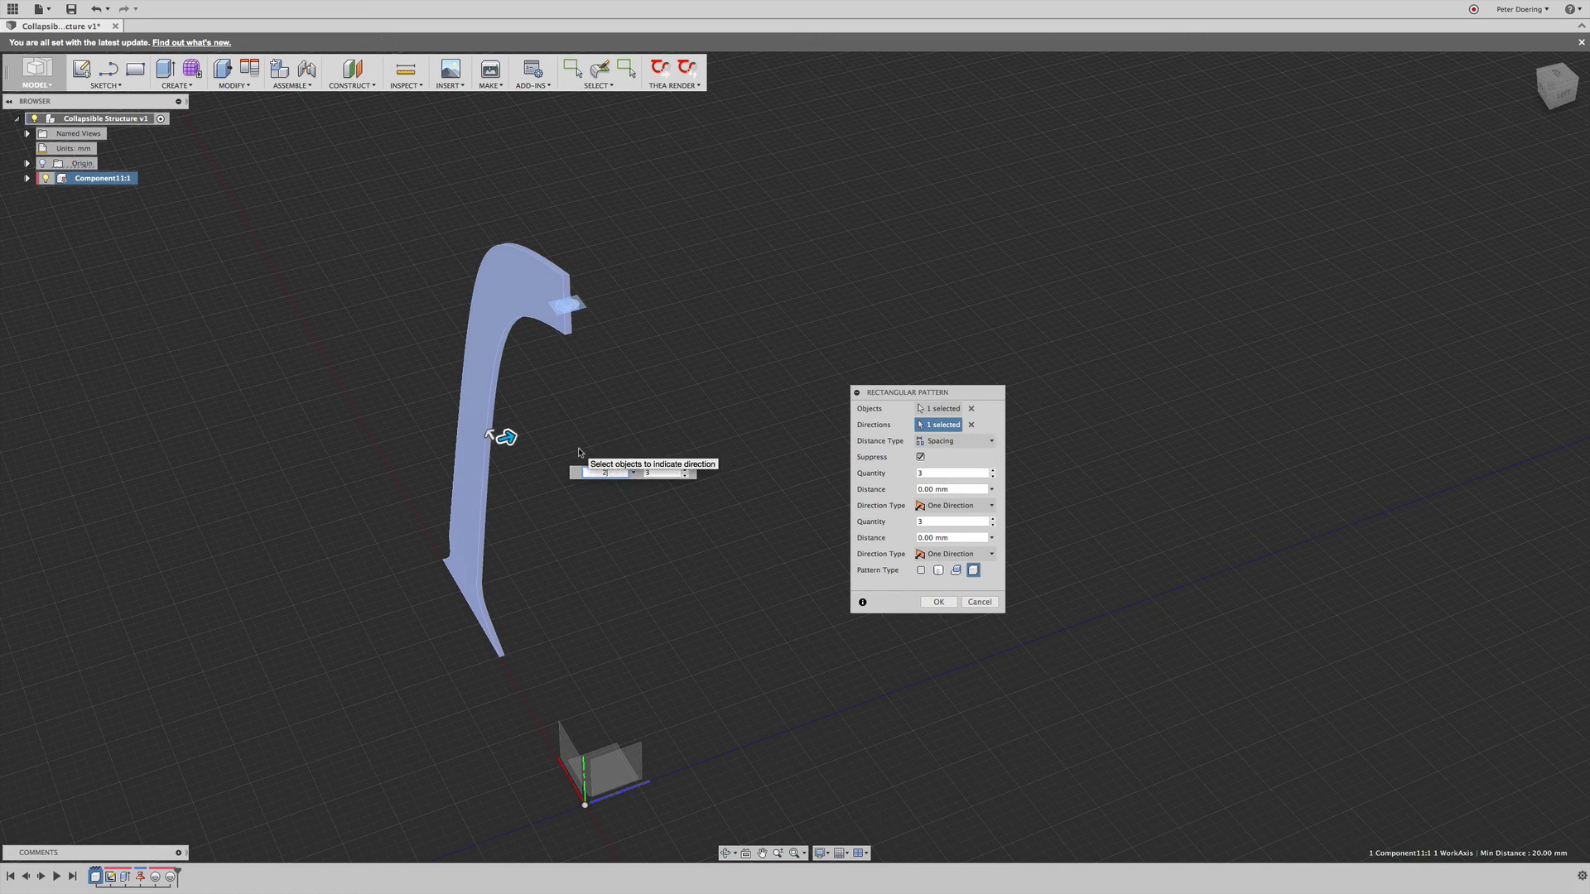
pyautogui.write('2')
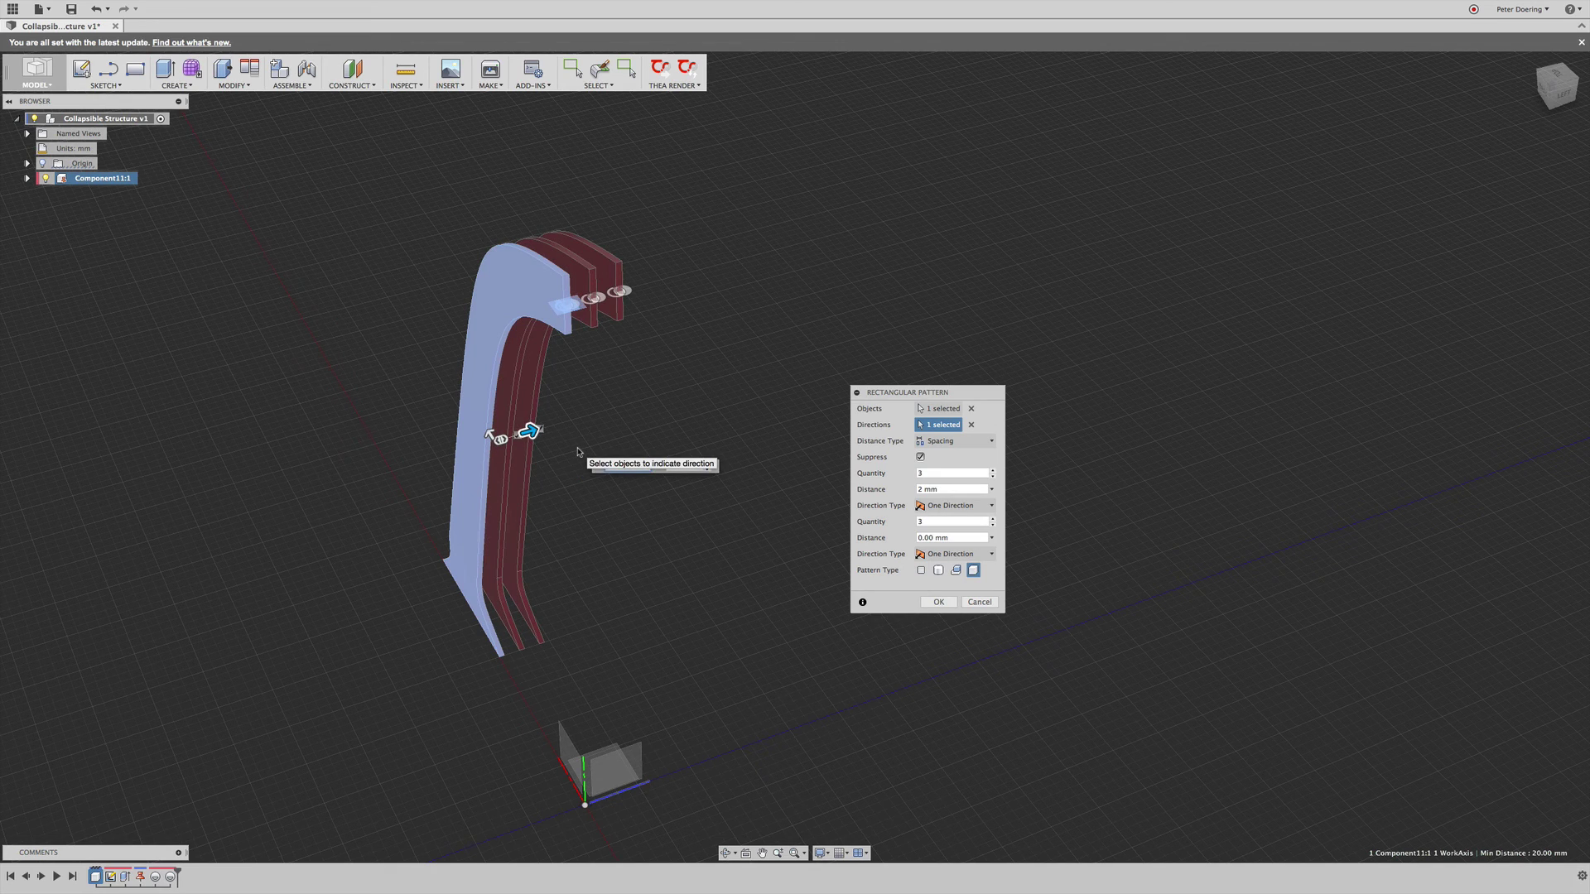
# Raise the pattern quantity along that axis to 10 and create the pattern
pyautogui.click(708, 464)
pyautogui.click(708, 465)
pyautogui.click(708, 464)
pyautogui.click(708, 465)
pyautogui.click(709, 465)
pyautogui.click(708, 465)
pyautogui.click(708, 465)
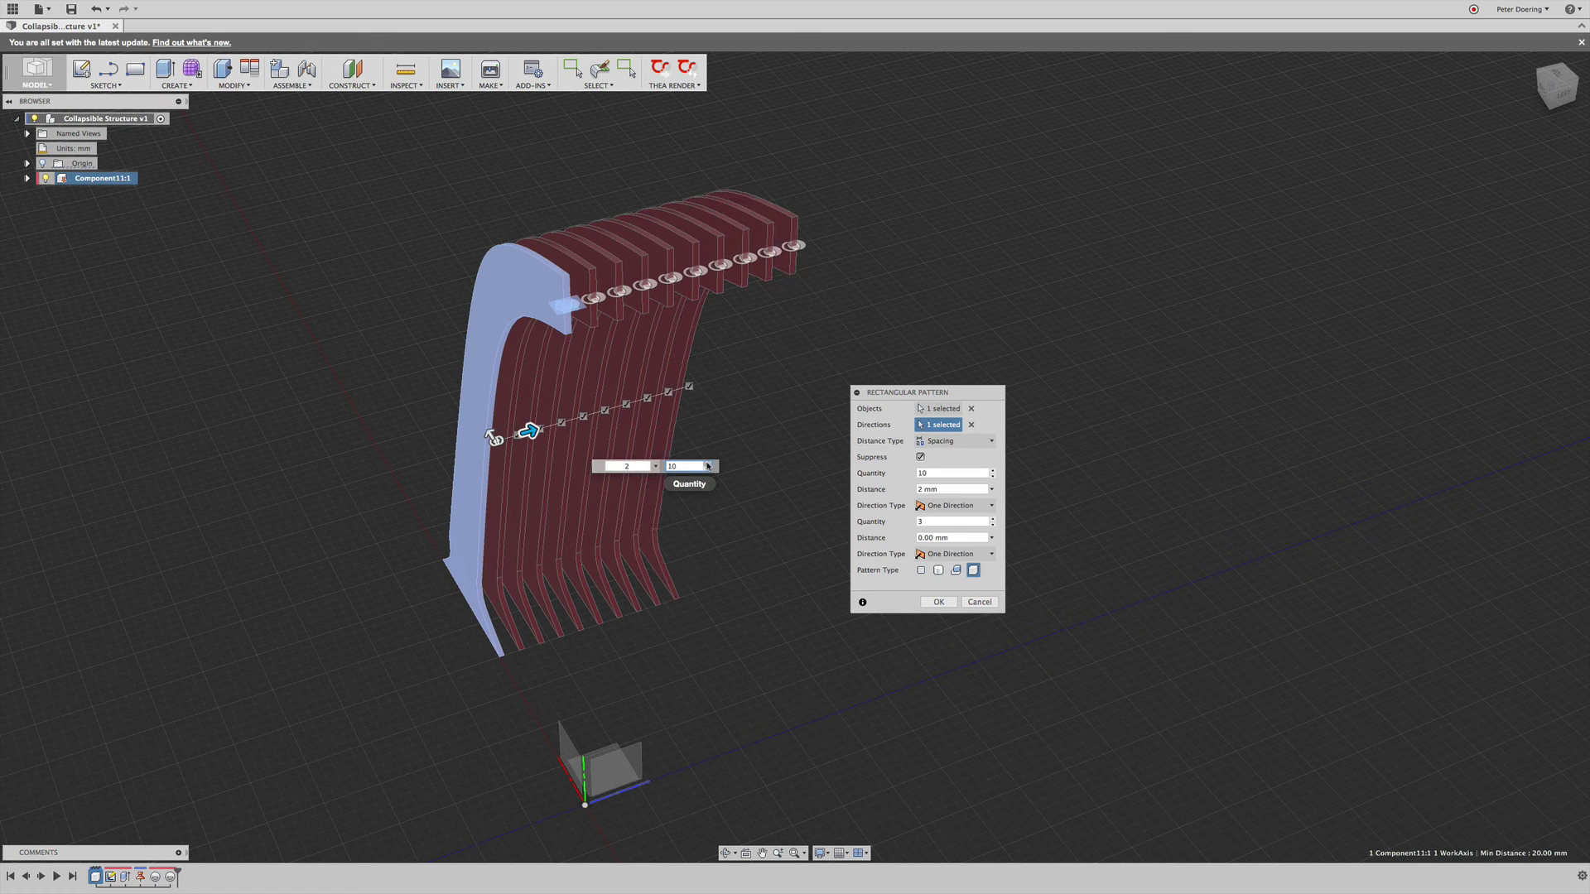
pyautogui.click(938, 602)
# Add a revolute joint from the third arm's near joint origin to the second arm's far joint origin
pyautogui.keyDown('shift'); pyautogui.moveTo(869, 561); pyautogui.dragTo(743, 466, button='middle'); pyautogui.keyUp('shift')
pyautogui.scroll(3, 748, 482)
pyautogui.scroll(3, 803, 530)
pyautogui.moveTo(802, 529); pyautogui.dragTo(874, 592, button='middle')
pyautogui.moveTo(229, 477); pyautogui.dragTo(278, 514, button='middle')
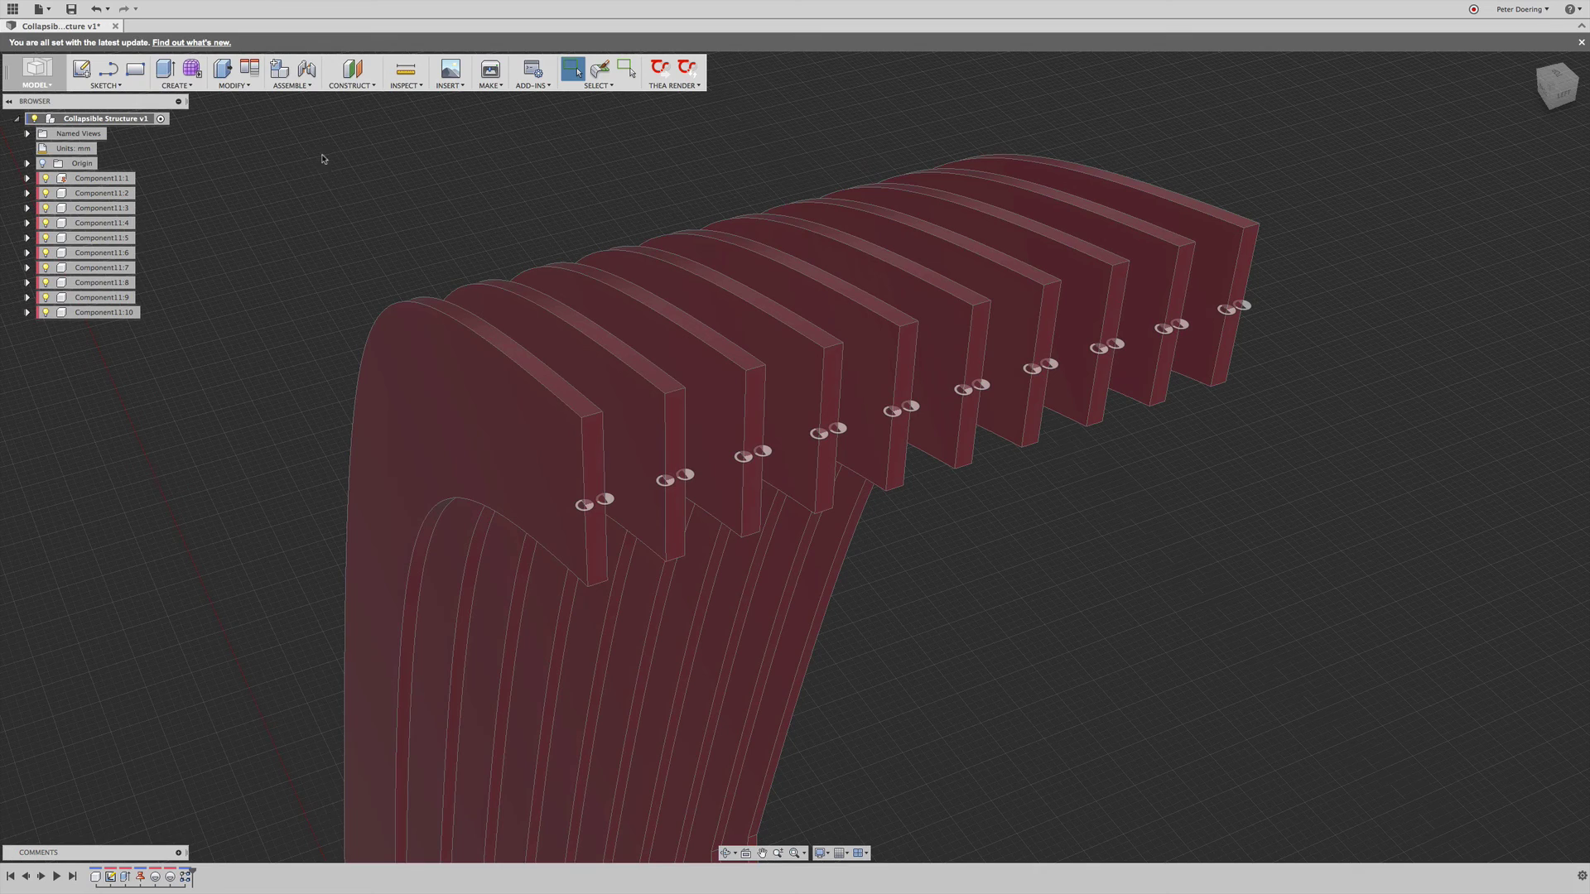
pyautogui.click(306, 69)
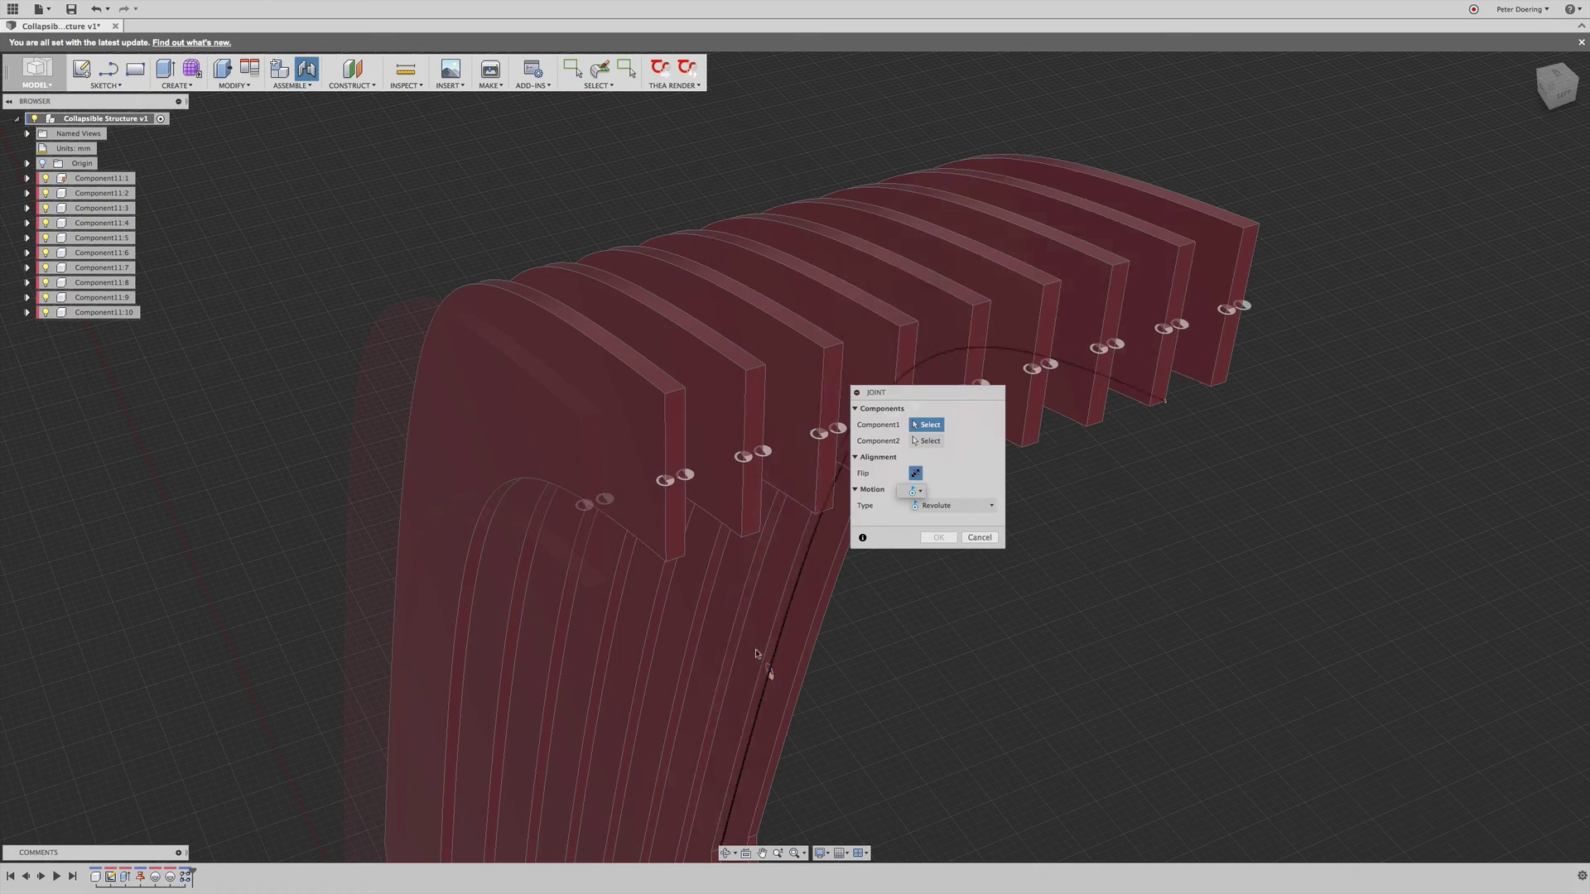
pyautogui.scroll(5, 911, 654)
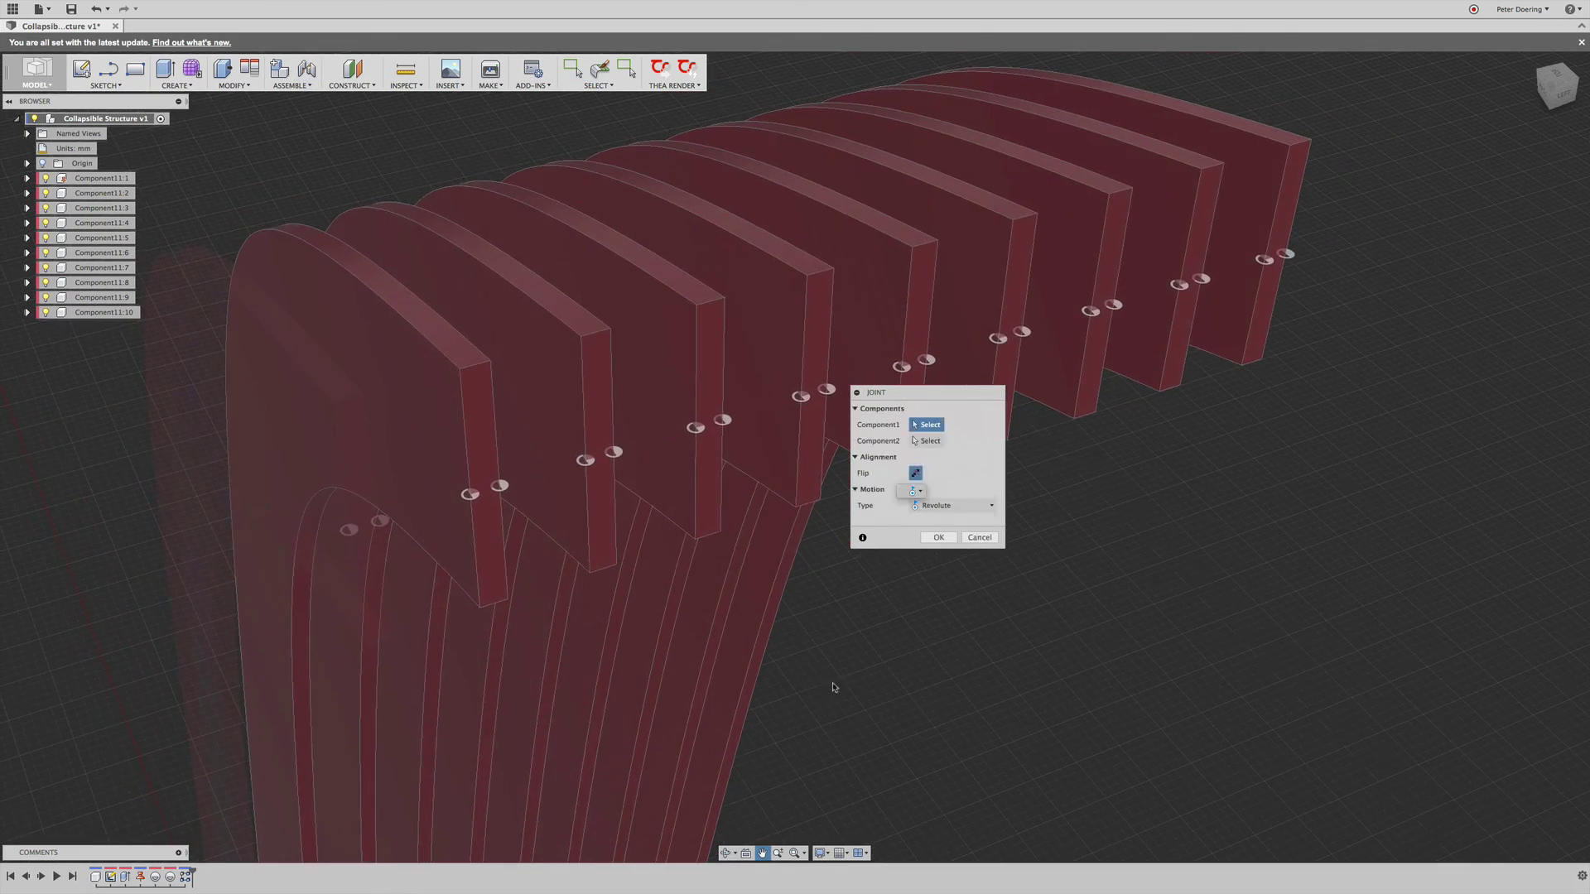
pyautogui.moveTo(846, 659); pyautogui.dragTo(868, 697, button='middle')
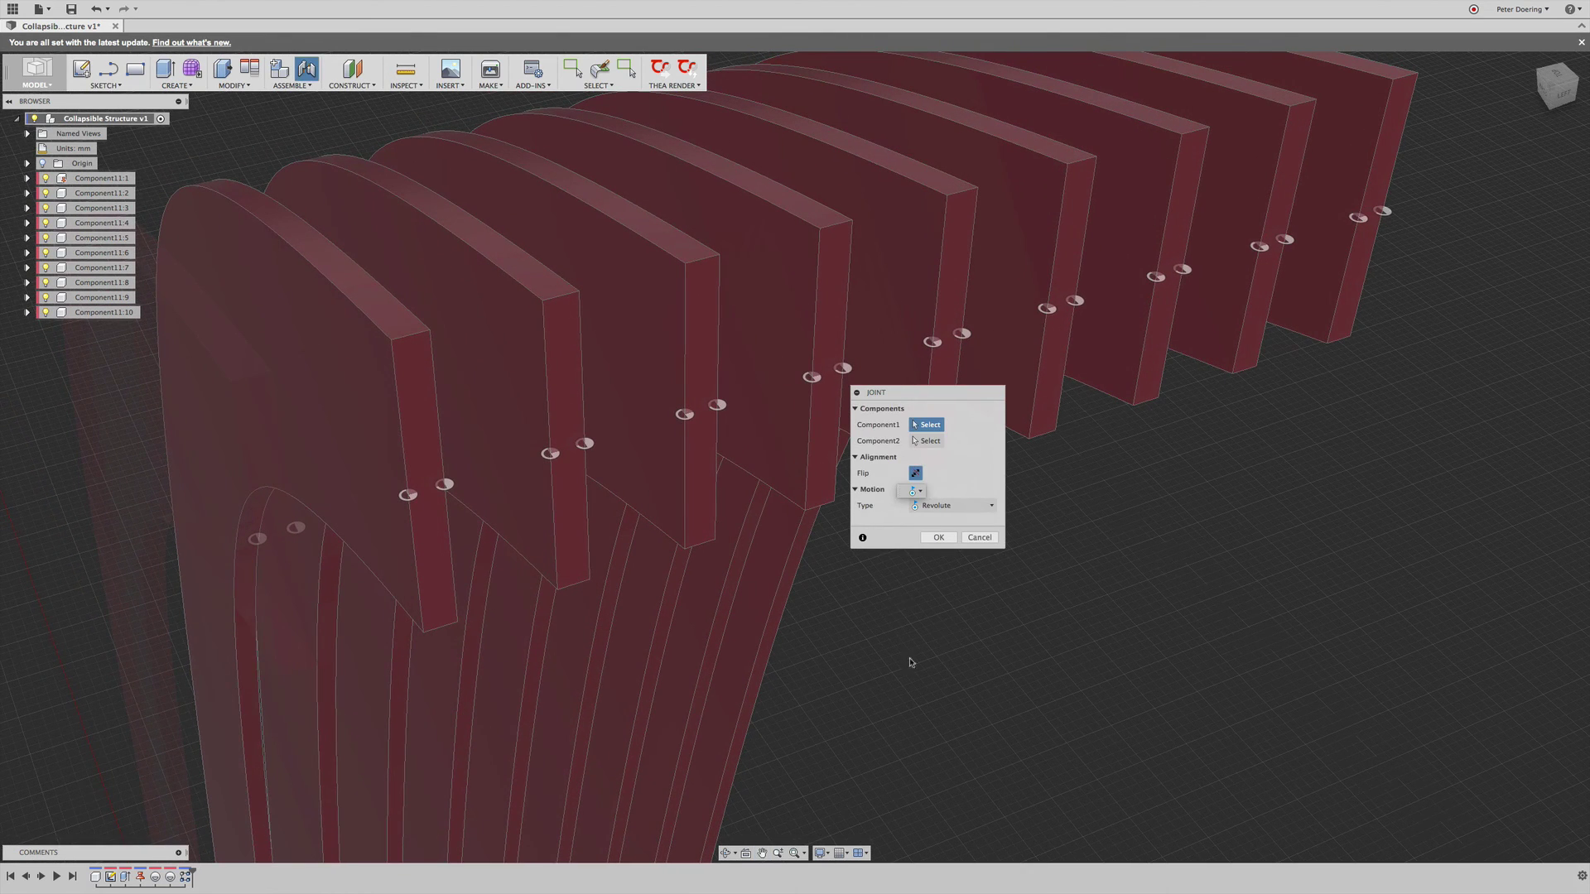
pyautogui.click(551, 454)
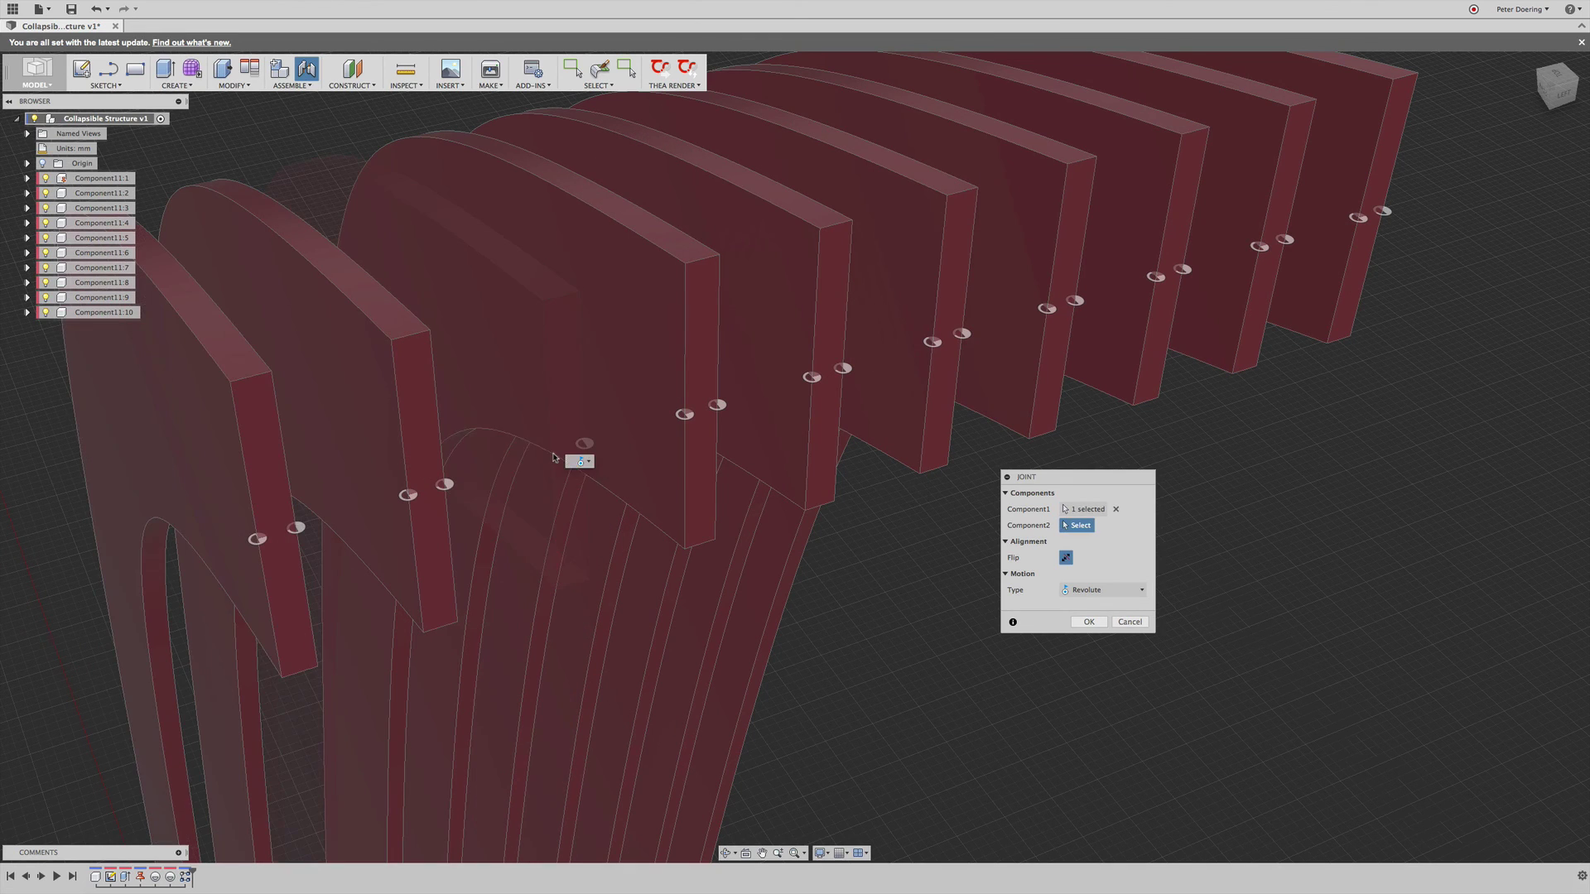
pyautogui.click(447, 489)
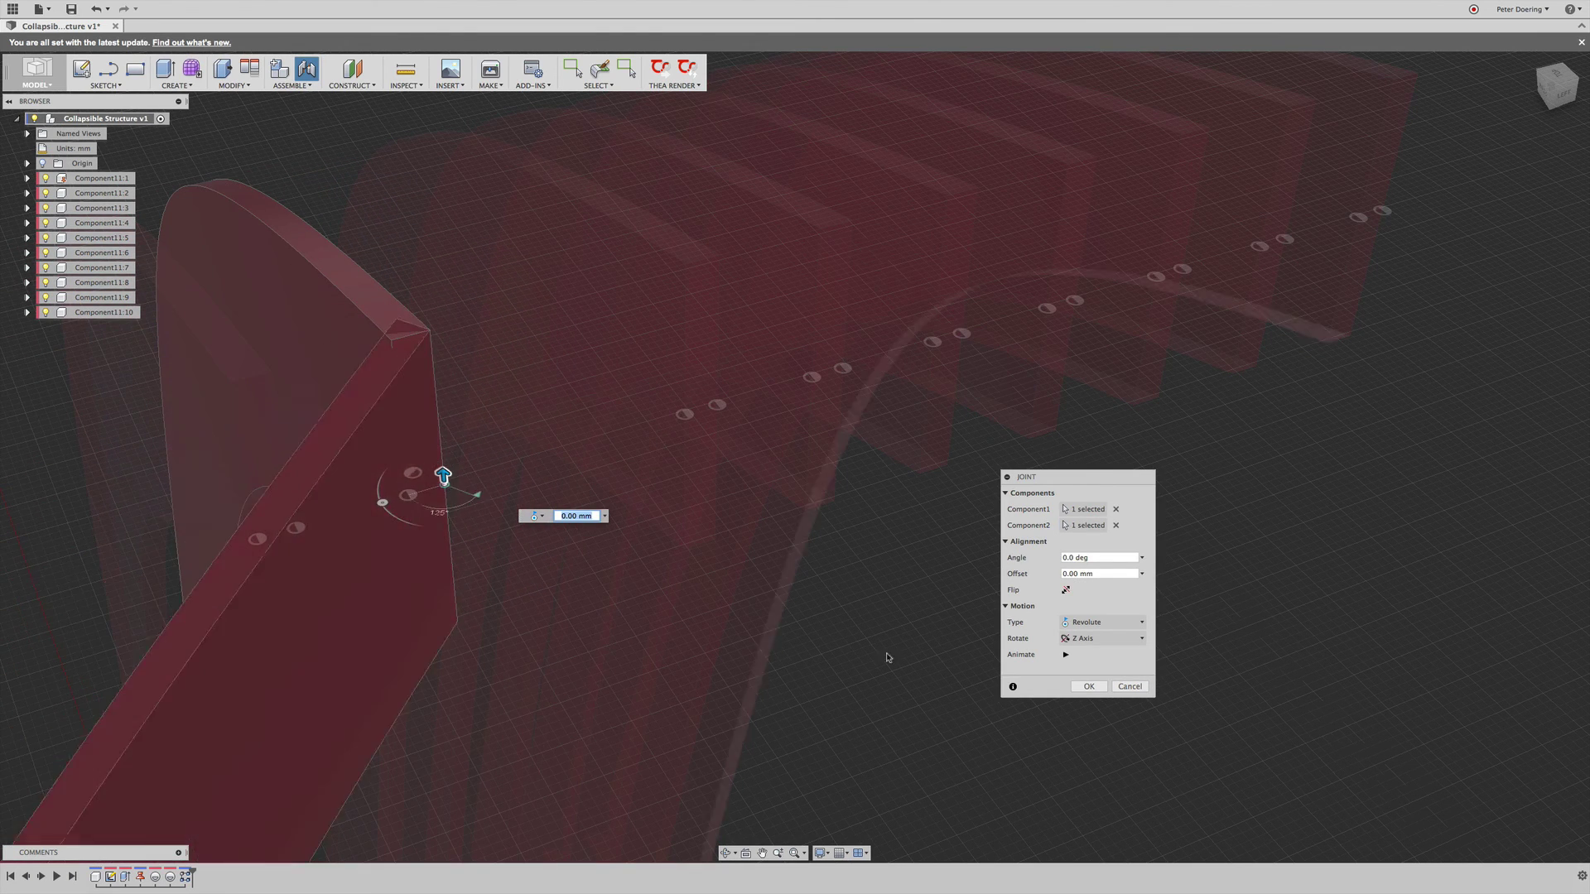
pyautogui.click(1089, 686)
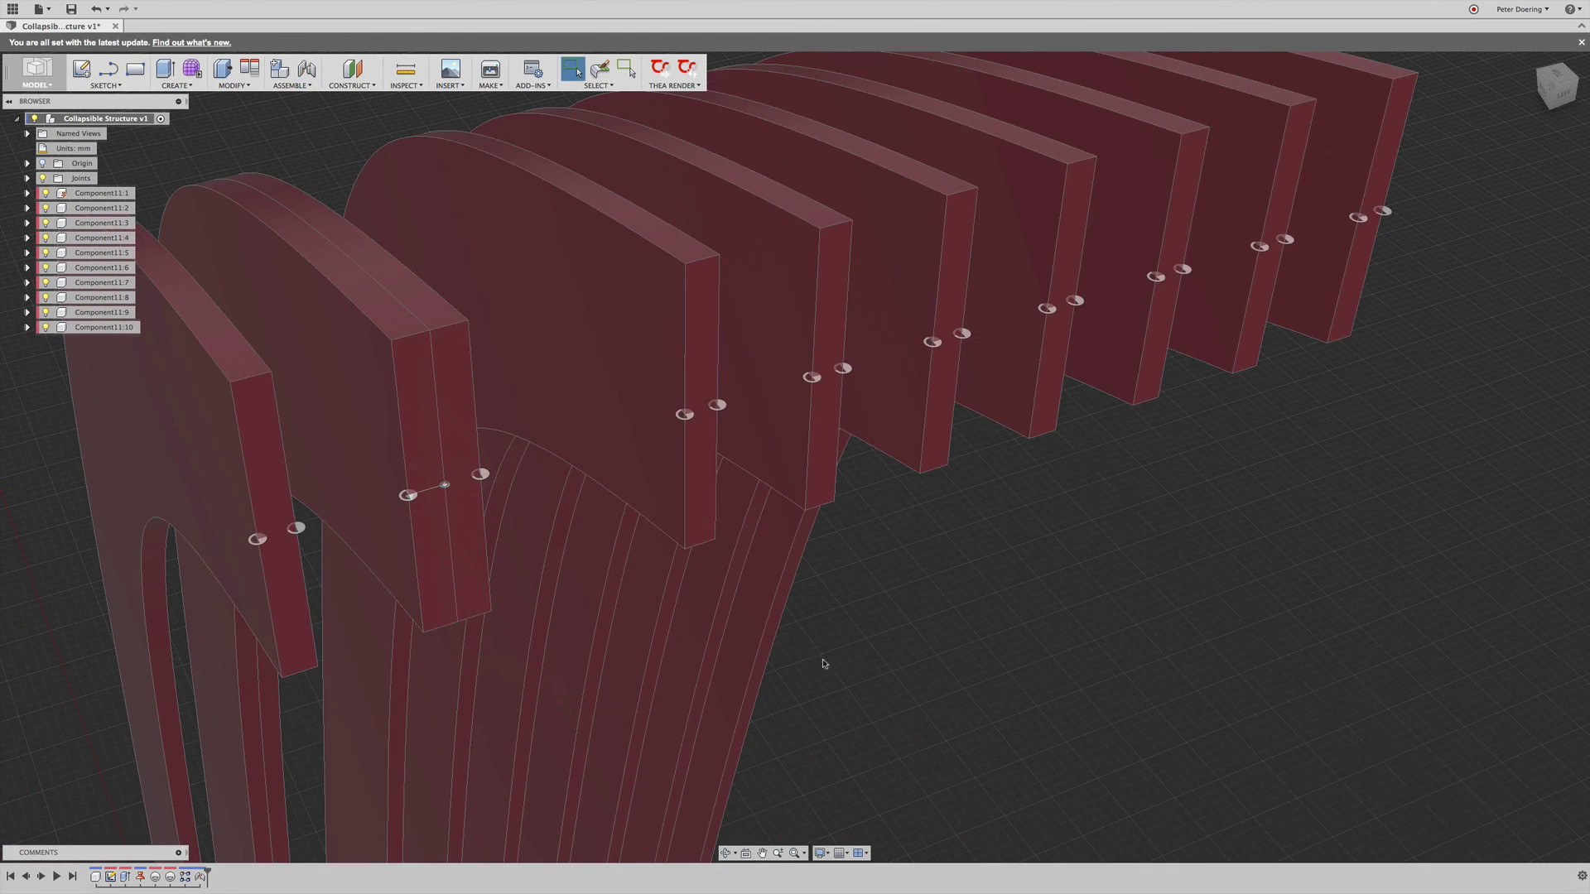
# Undo the joint between the second and third arms
pyautogui.moveTo(828, 660); pyautogui.dragTo(867, 469, button='middle')
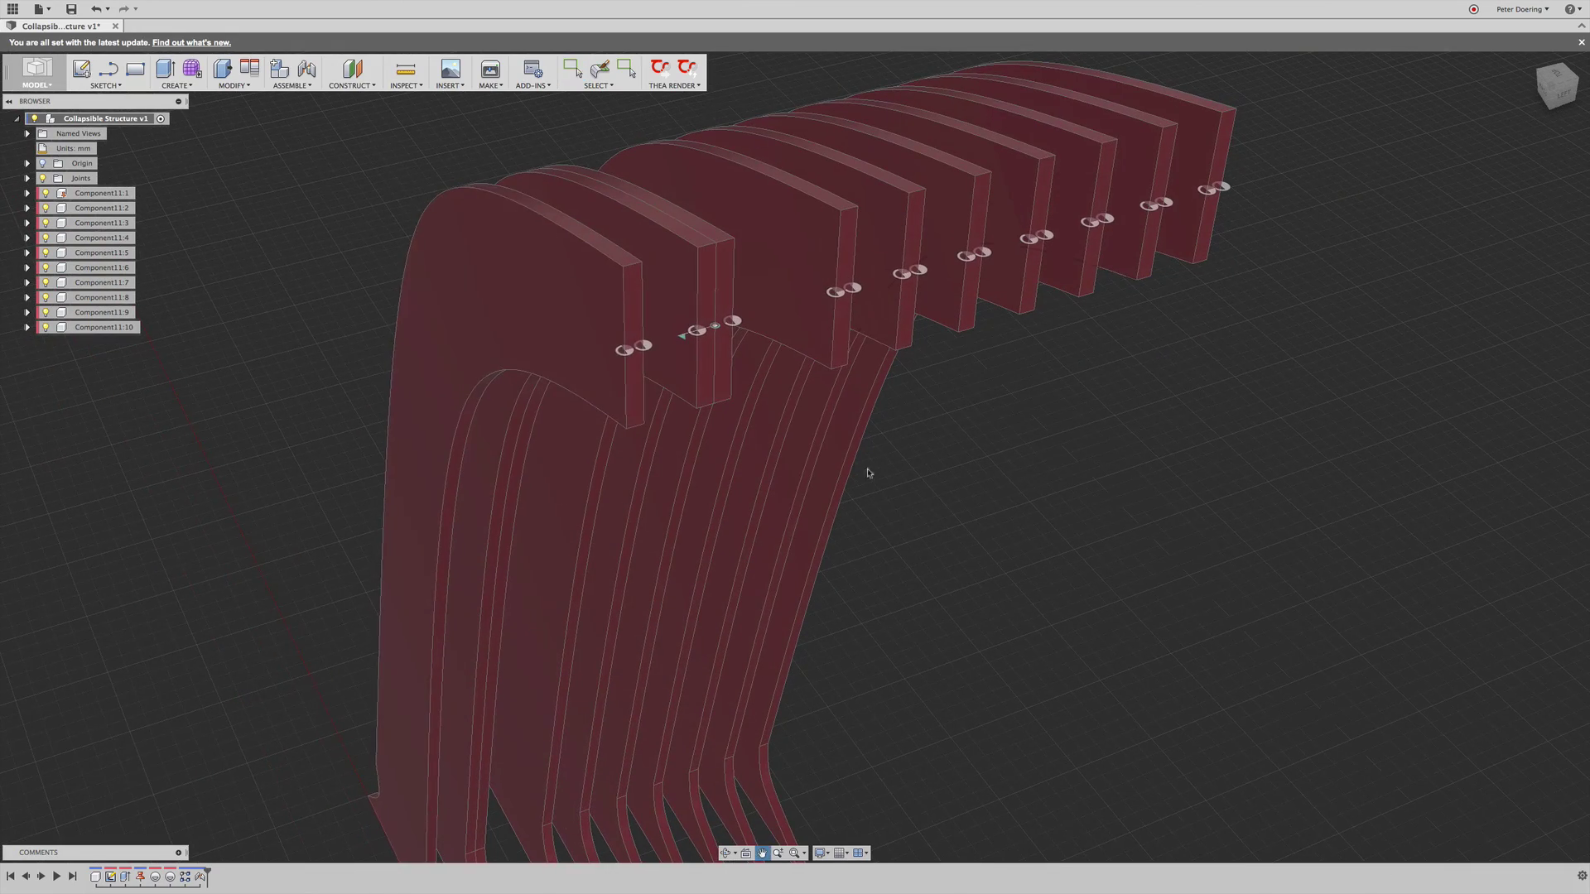
pyautogui.click(96, 9)
pyautogui.moveTo(415, 295); pyautogui.dragTo(769, 607, button='middle')
pyautogui.scroll(3, 441, 492)
pyautogui.moveTo(440, 492); pyautogui.dragTo(347, 586, button='middle')
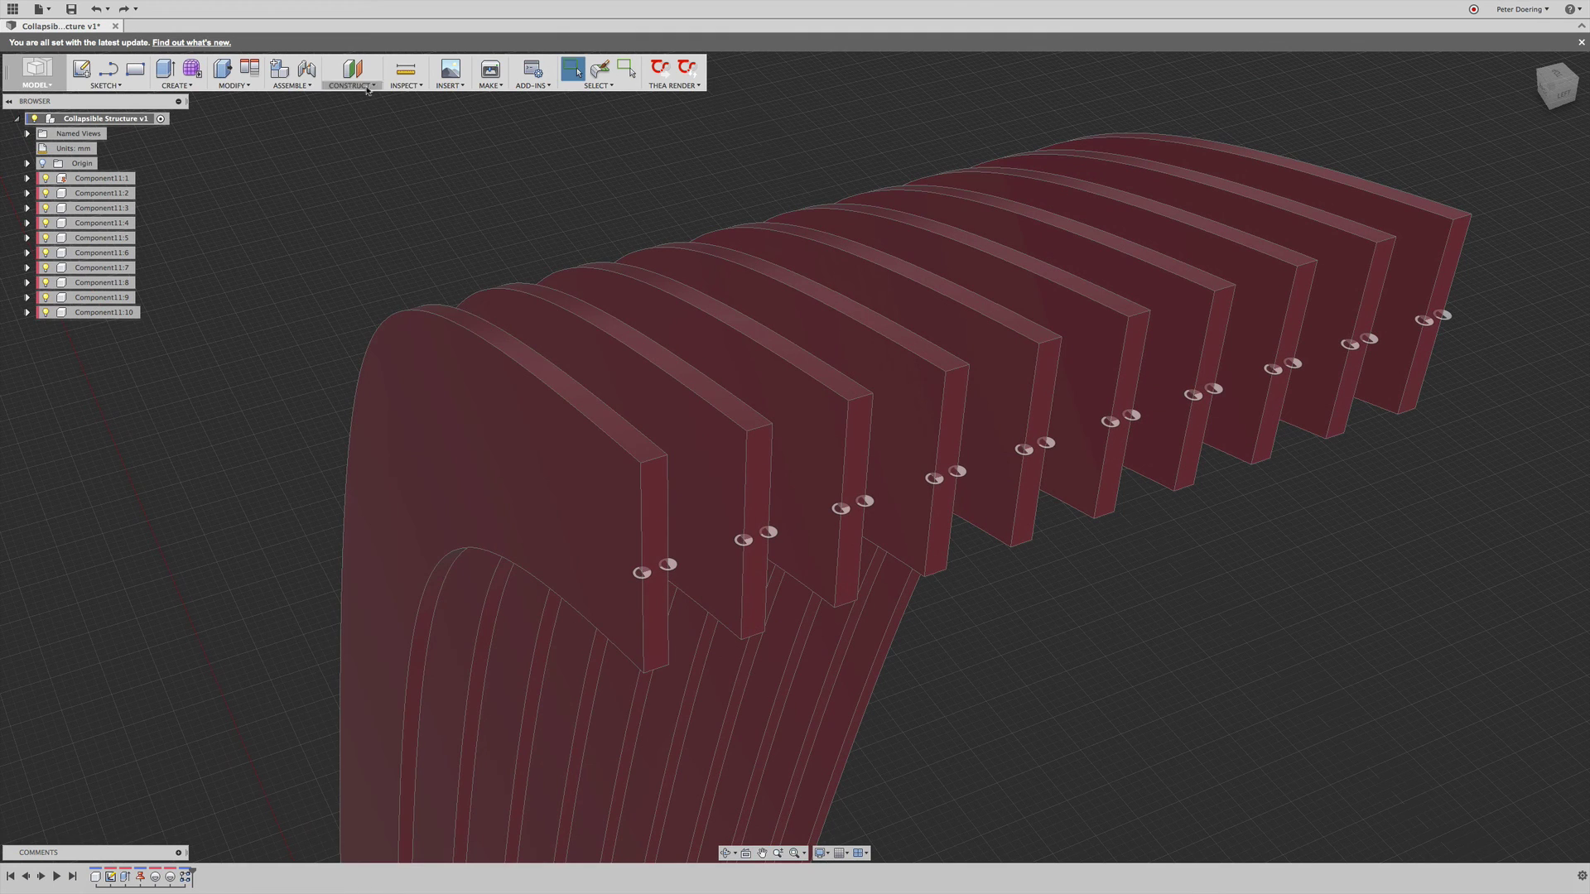
pyautogui.rightClick(435, 180)
pyautogui.click(443, 150)
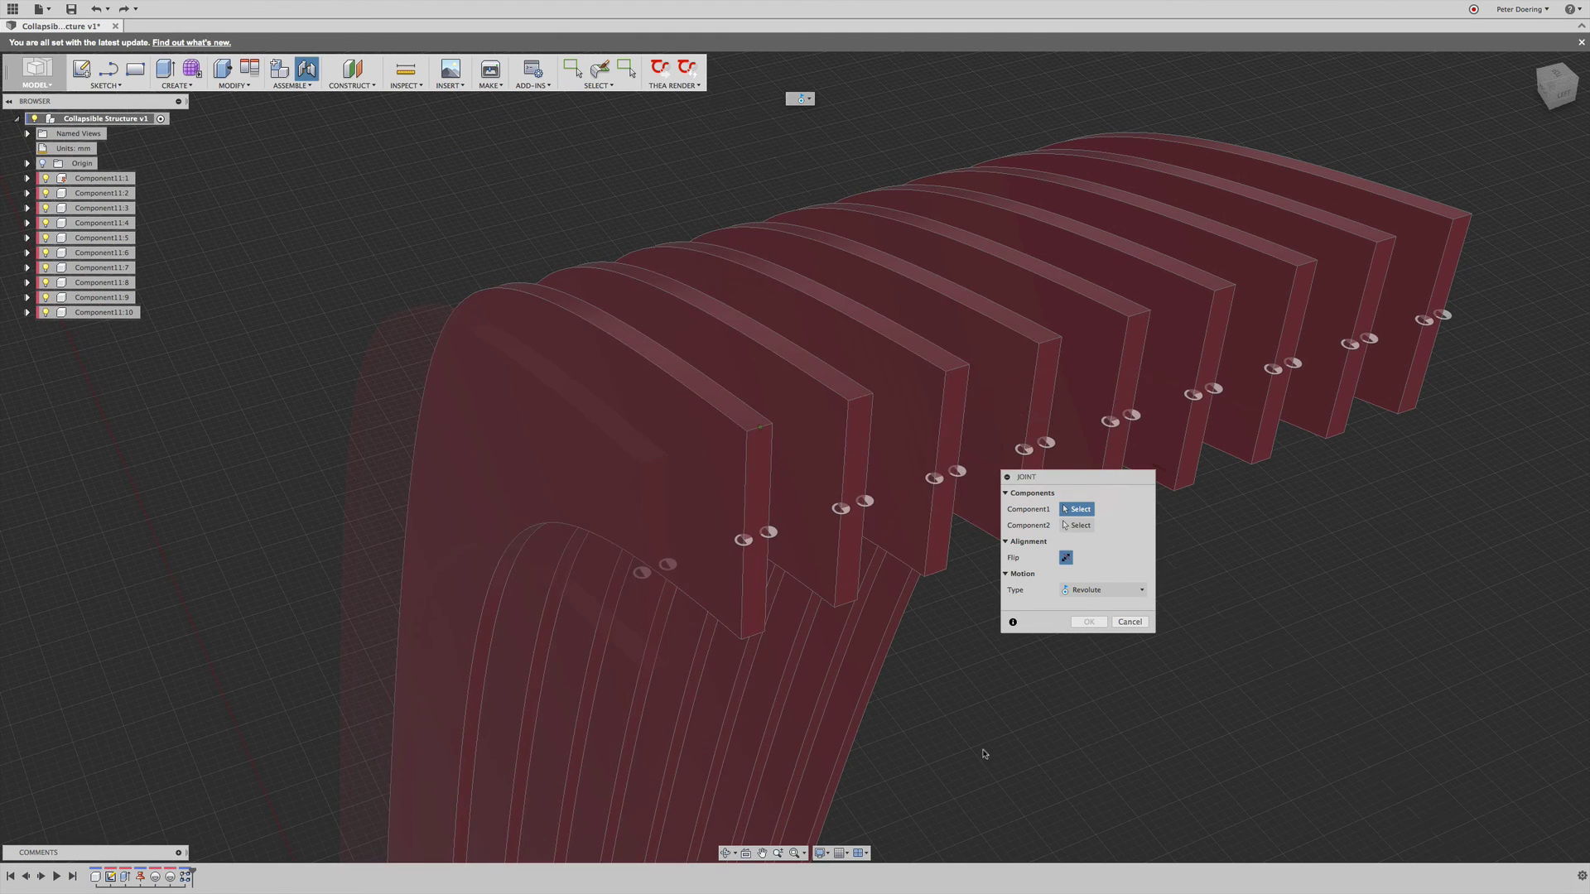
pyautogui.keyDown('shift'); pyautogui.moveTo(986, 756); pyautogui.dragTo(992, 739, button='middle'); pyautogui.keyUp('shift')
pyautogui.click(1128, 622)
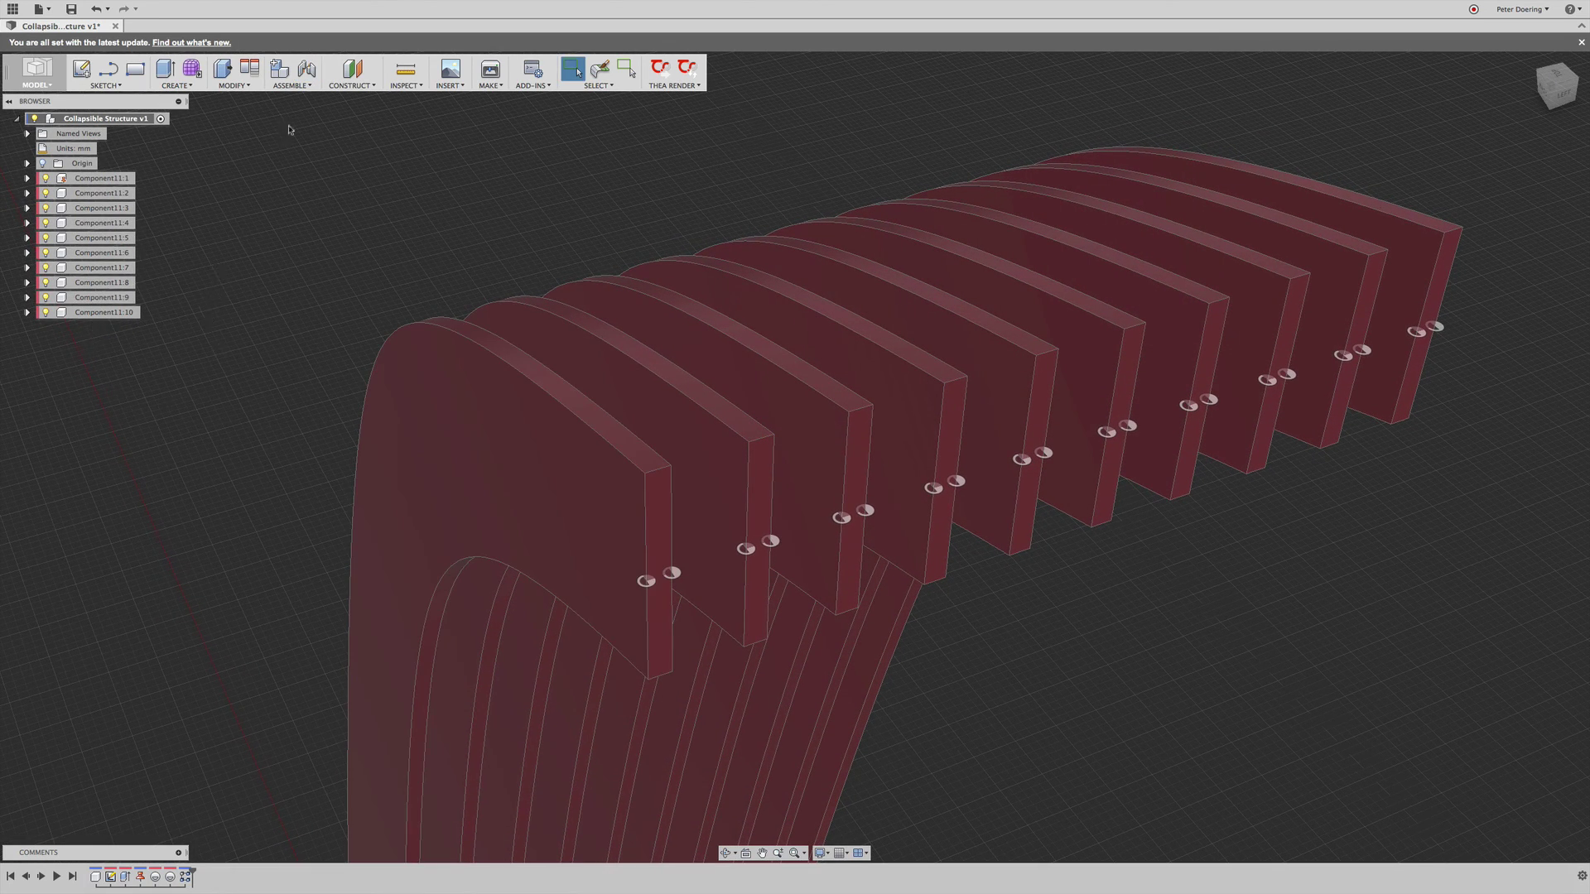
# Add a revolute joint from the second arm's near joint origin to the grounded first arm's far joint origin
pyautogui.rightClick(304, 162)
pyautogui.click(306, 122)
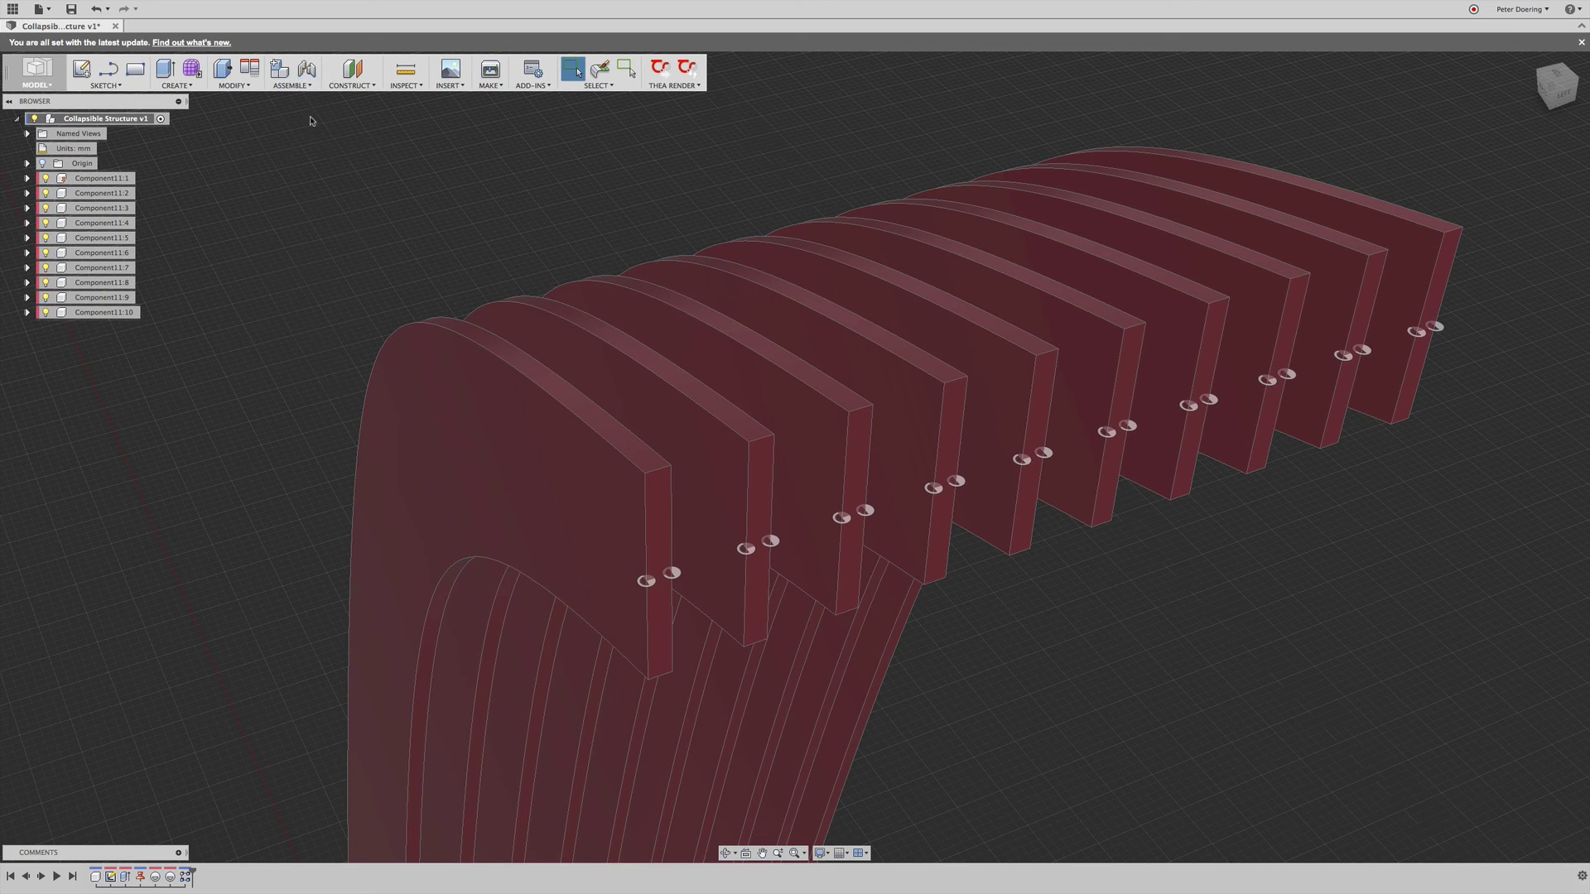
pyautogui.click(746, 550)
pyautogui.click(672, 573)
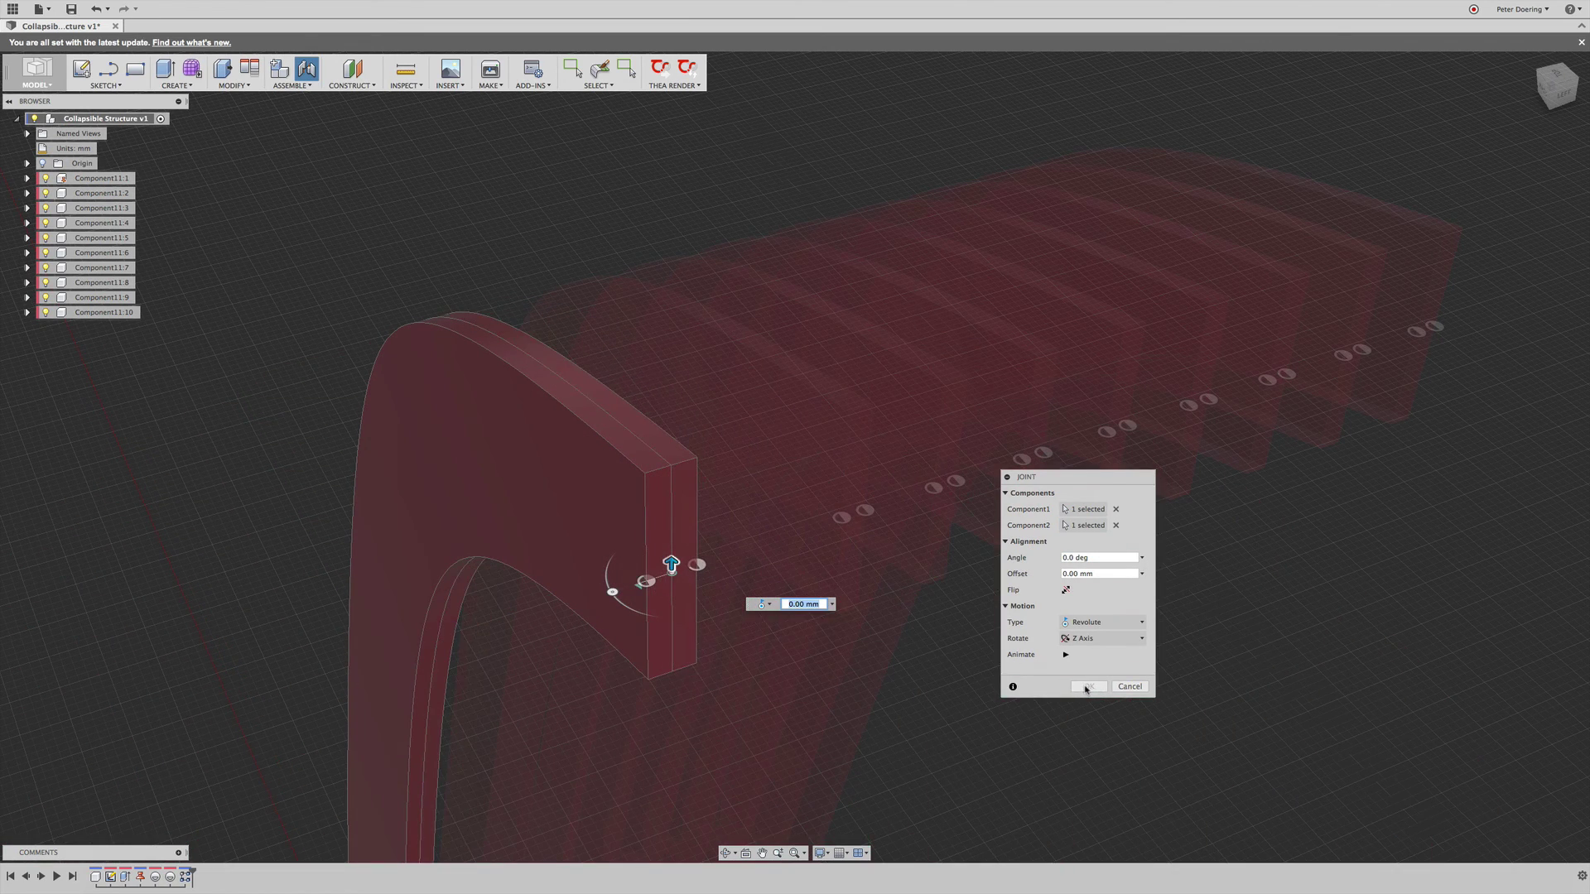
pyautogui.click(1084, 687)
# Attach the third arm's near joint origin to the second arm's far joint origin with a revolute joint
pyautogui.rightClick(1035, 640)
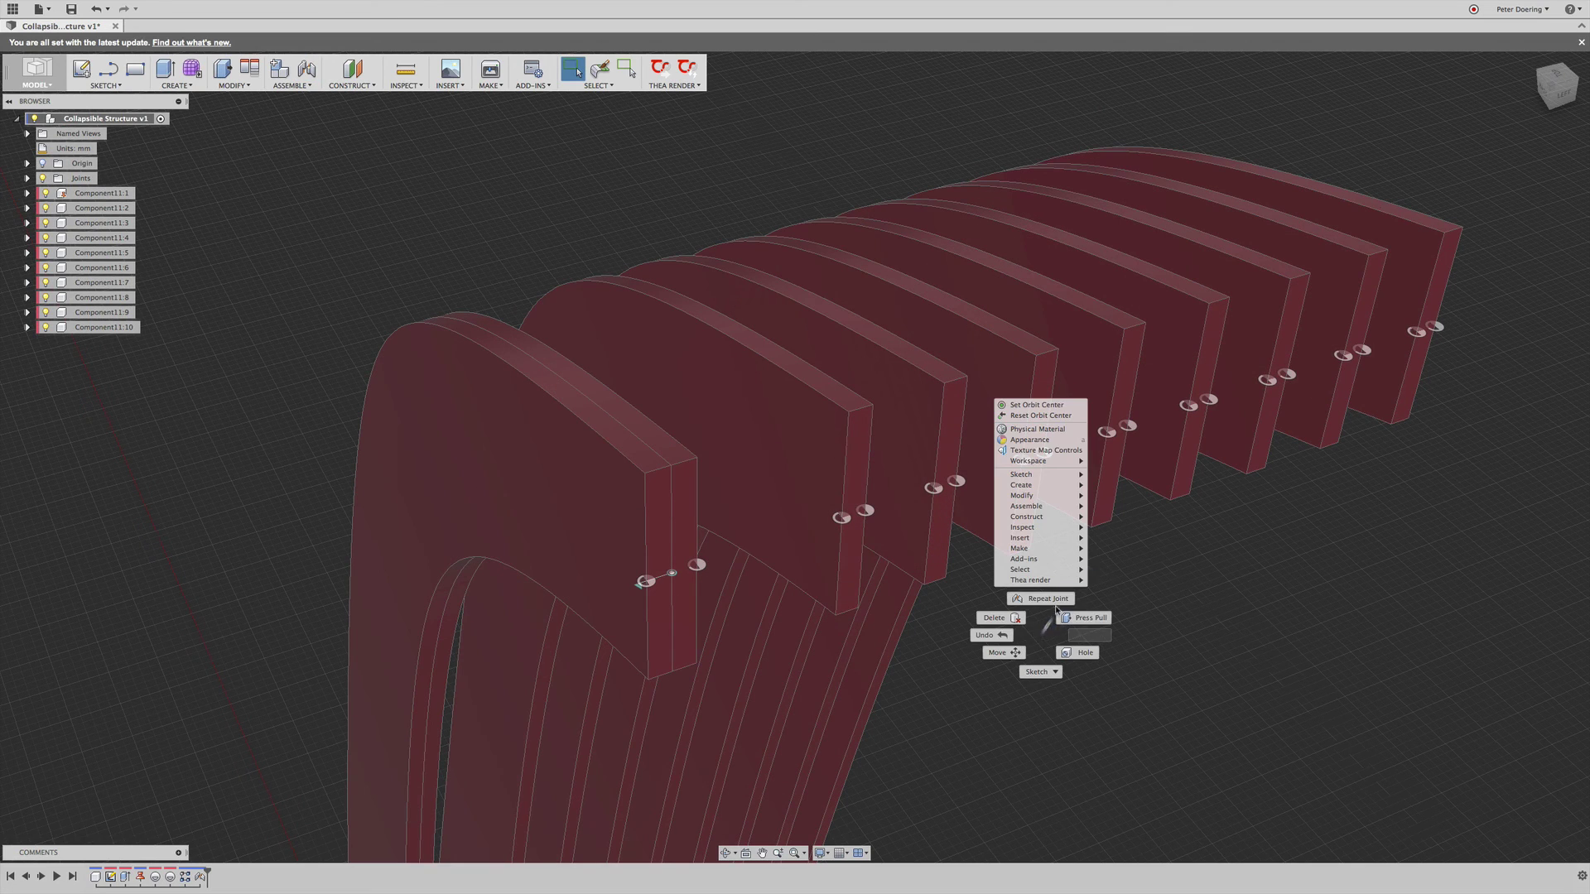
pyautogui.click(1048, 598)
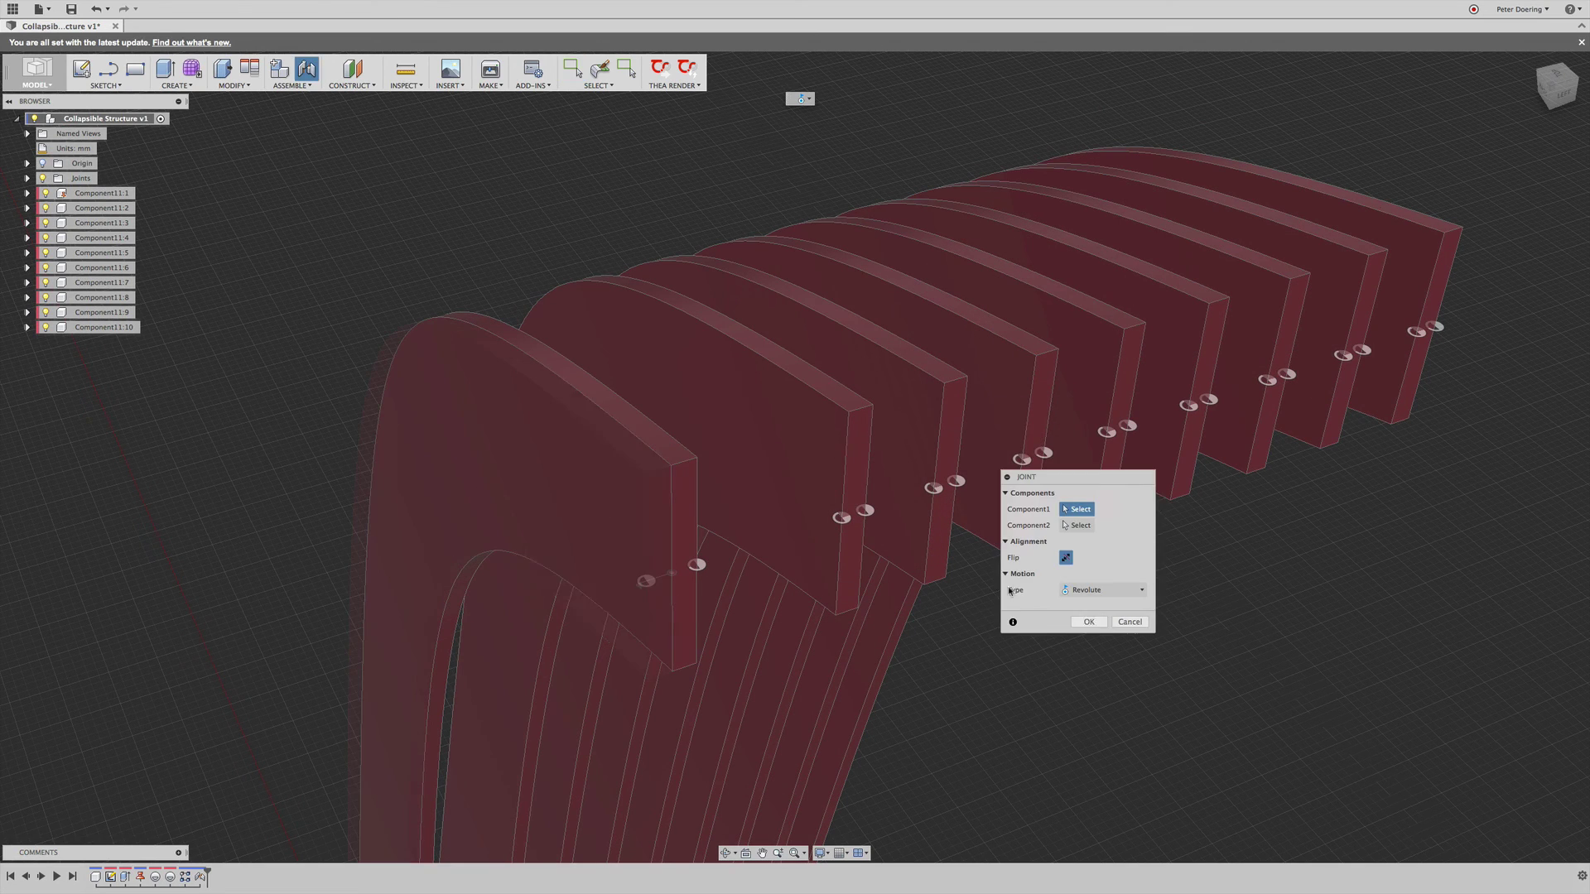
pyautogui.click(846, 516)
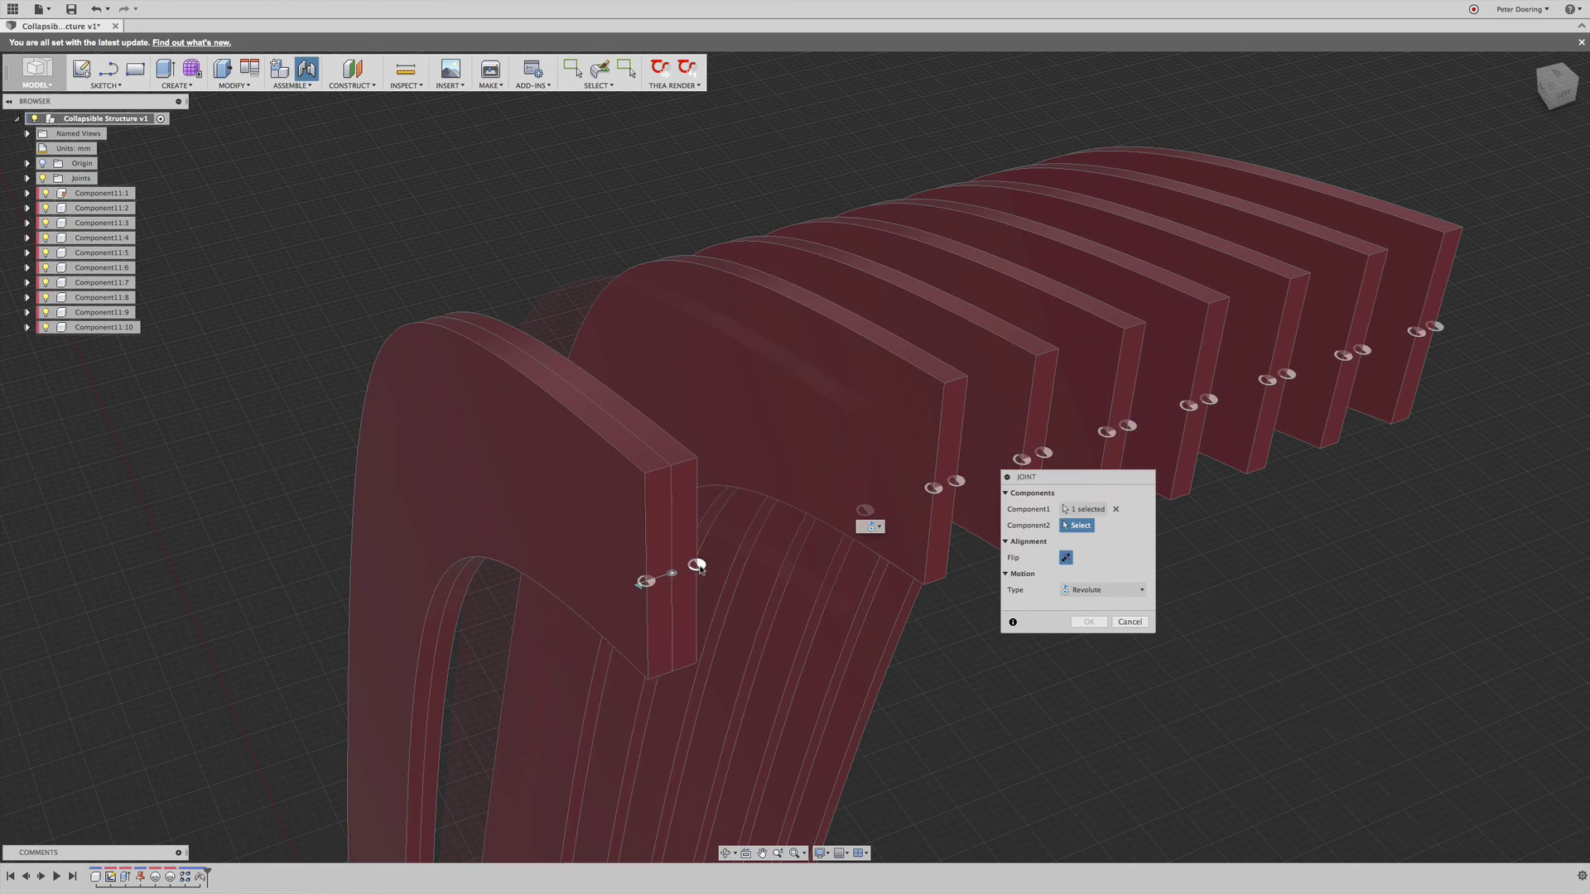
pyautogui.click(697, 565)
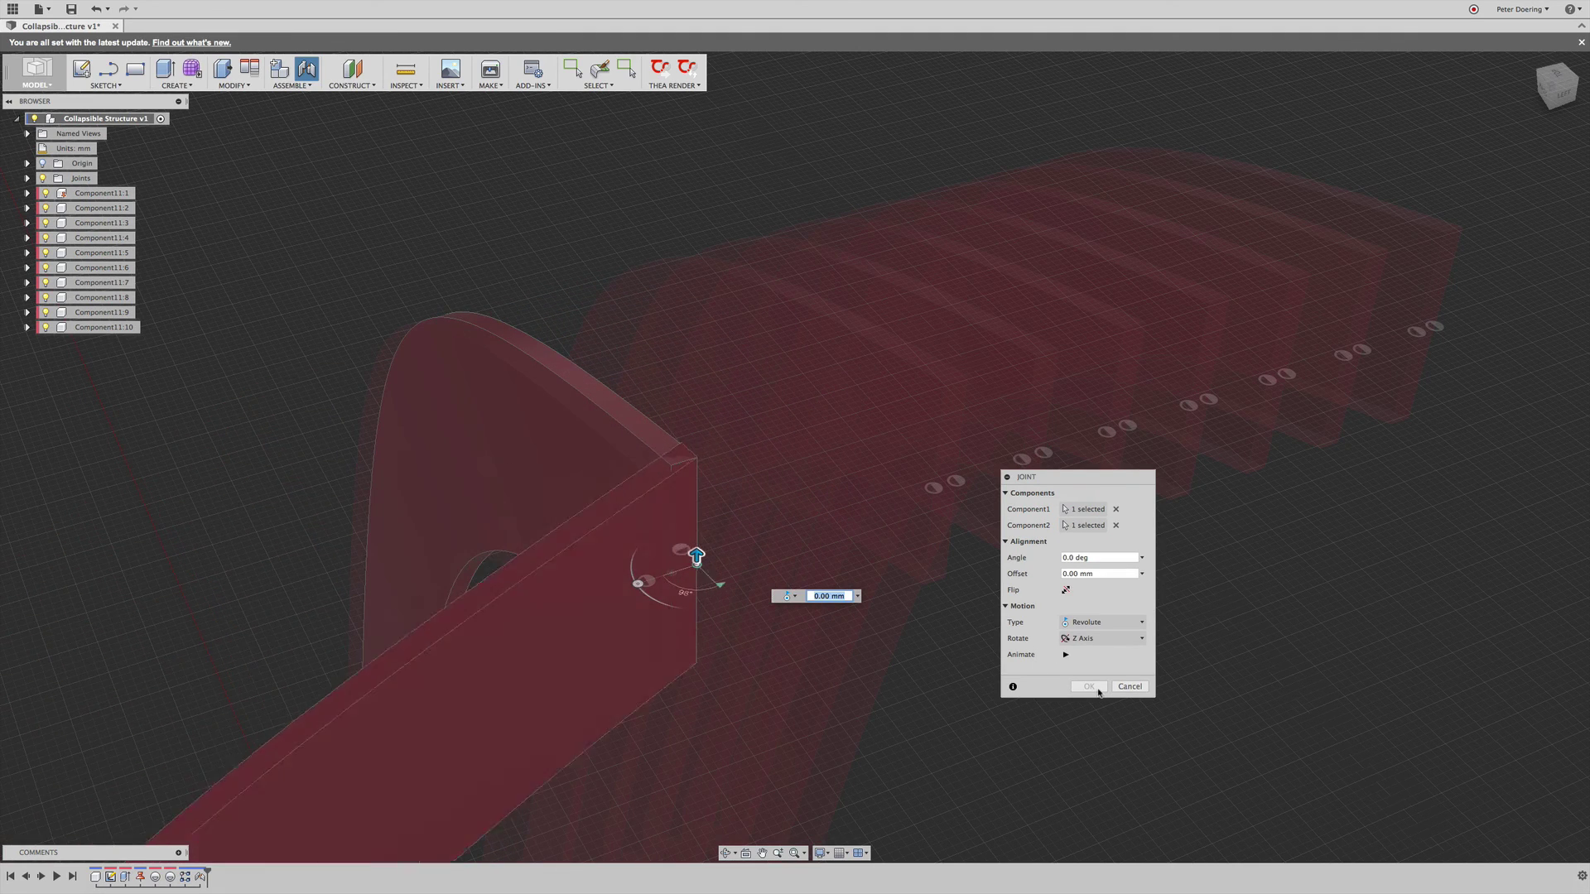
pyautogui.click(1087, 686)
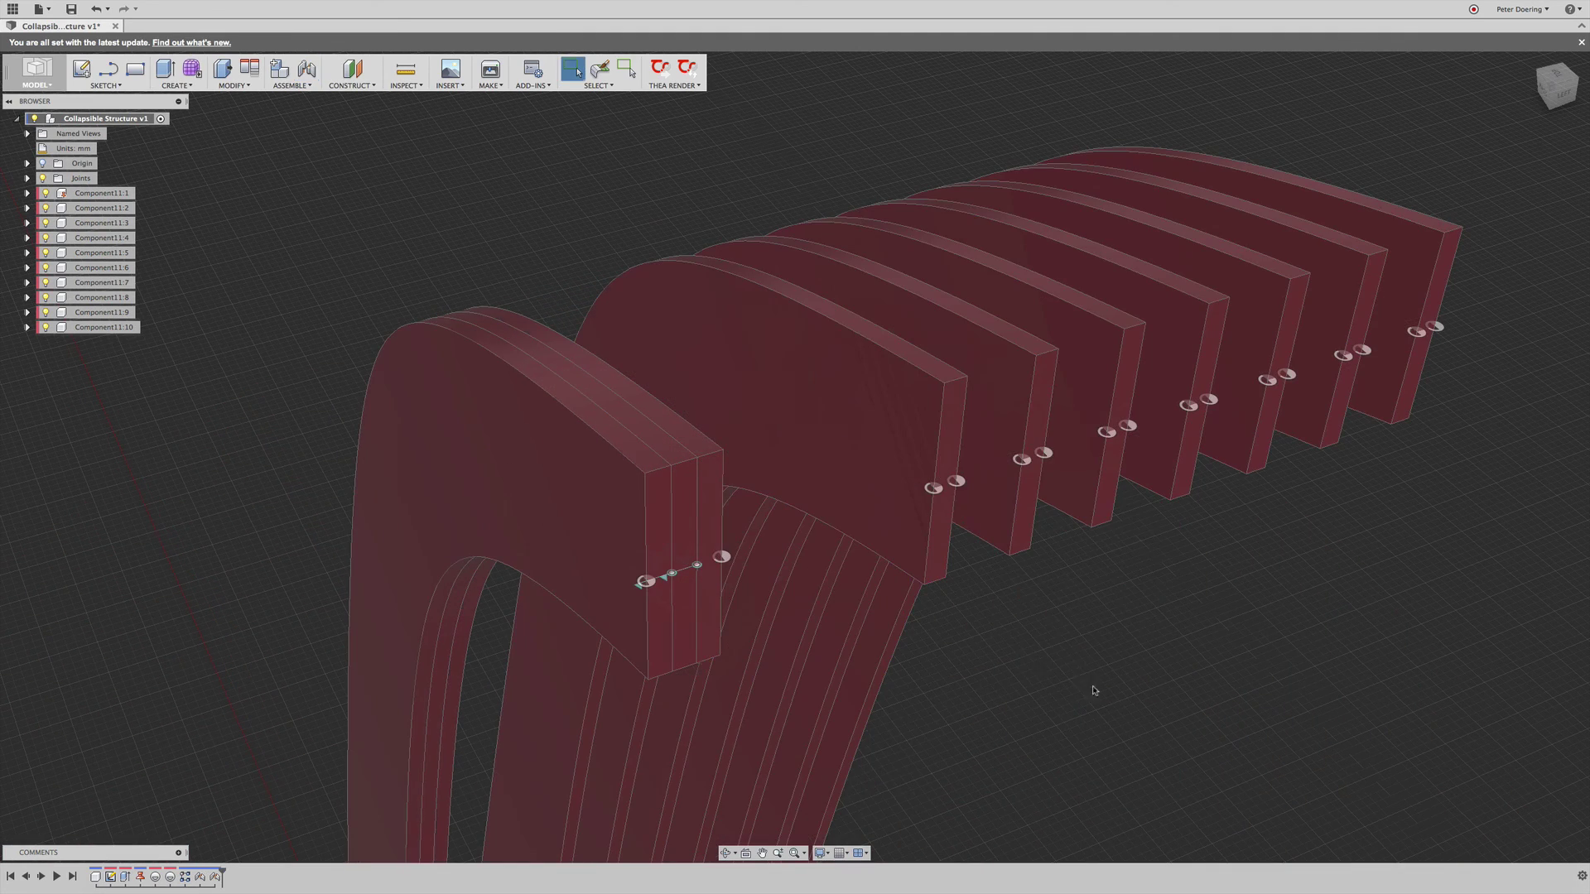
# Attach the fourth arm's near joint origin to the third arm's far joint origin with a revolute joint
pyautogui.rightClick(1025, 608)
pyautogui.click(1054, 534)
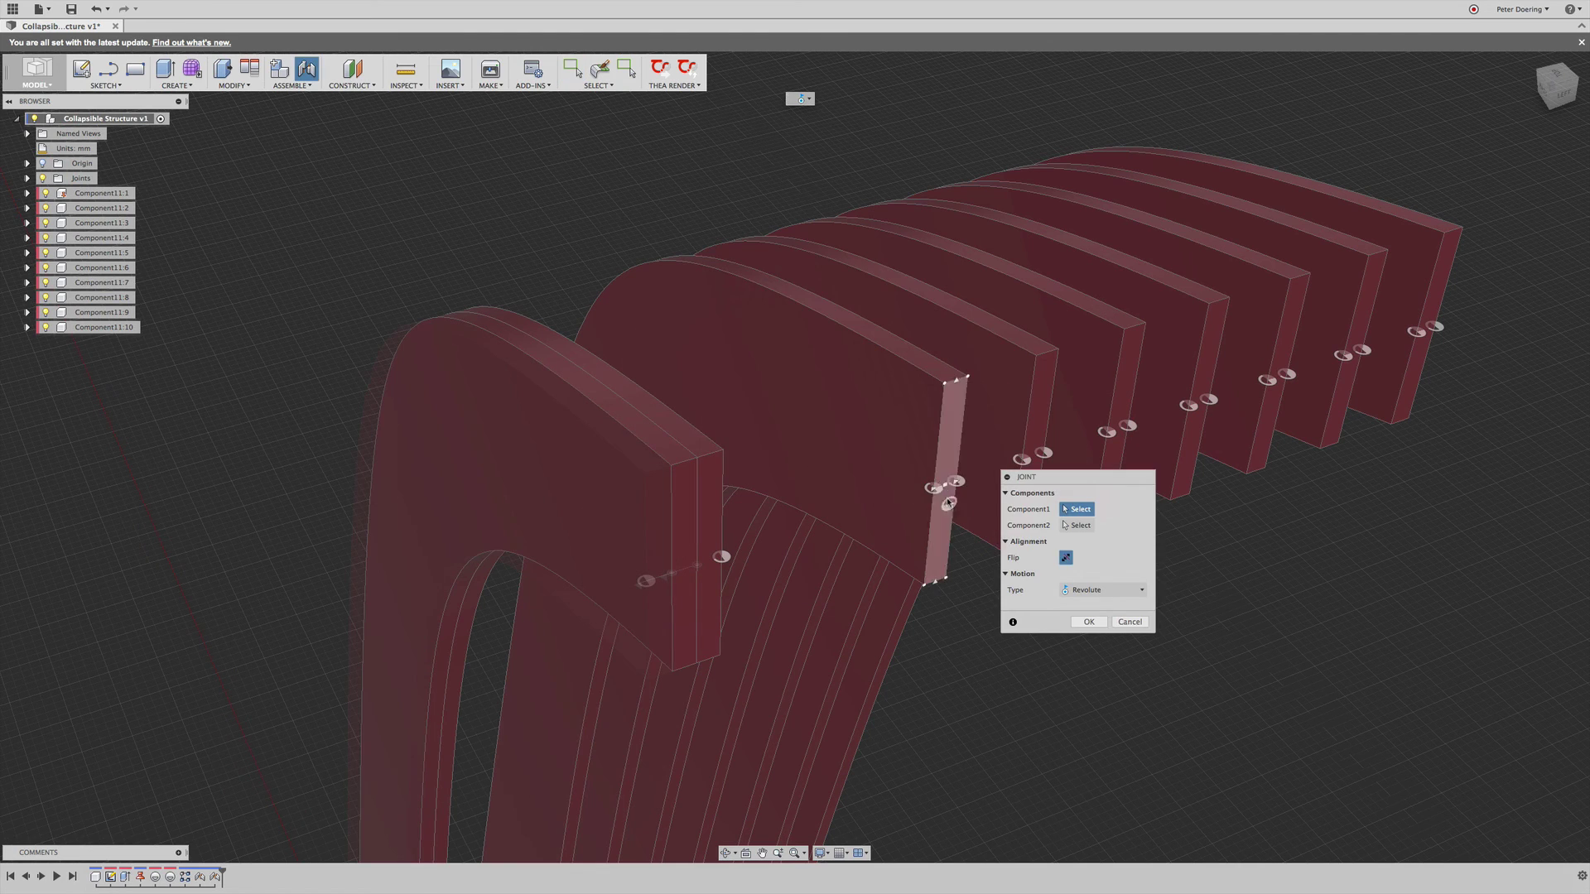
pyautogui.click(946, 496)
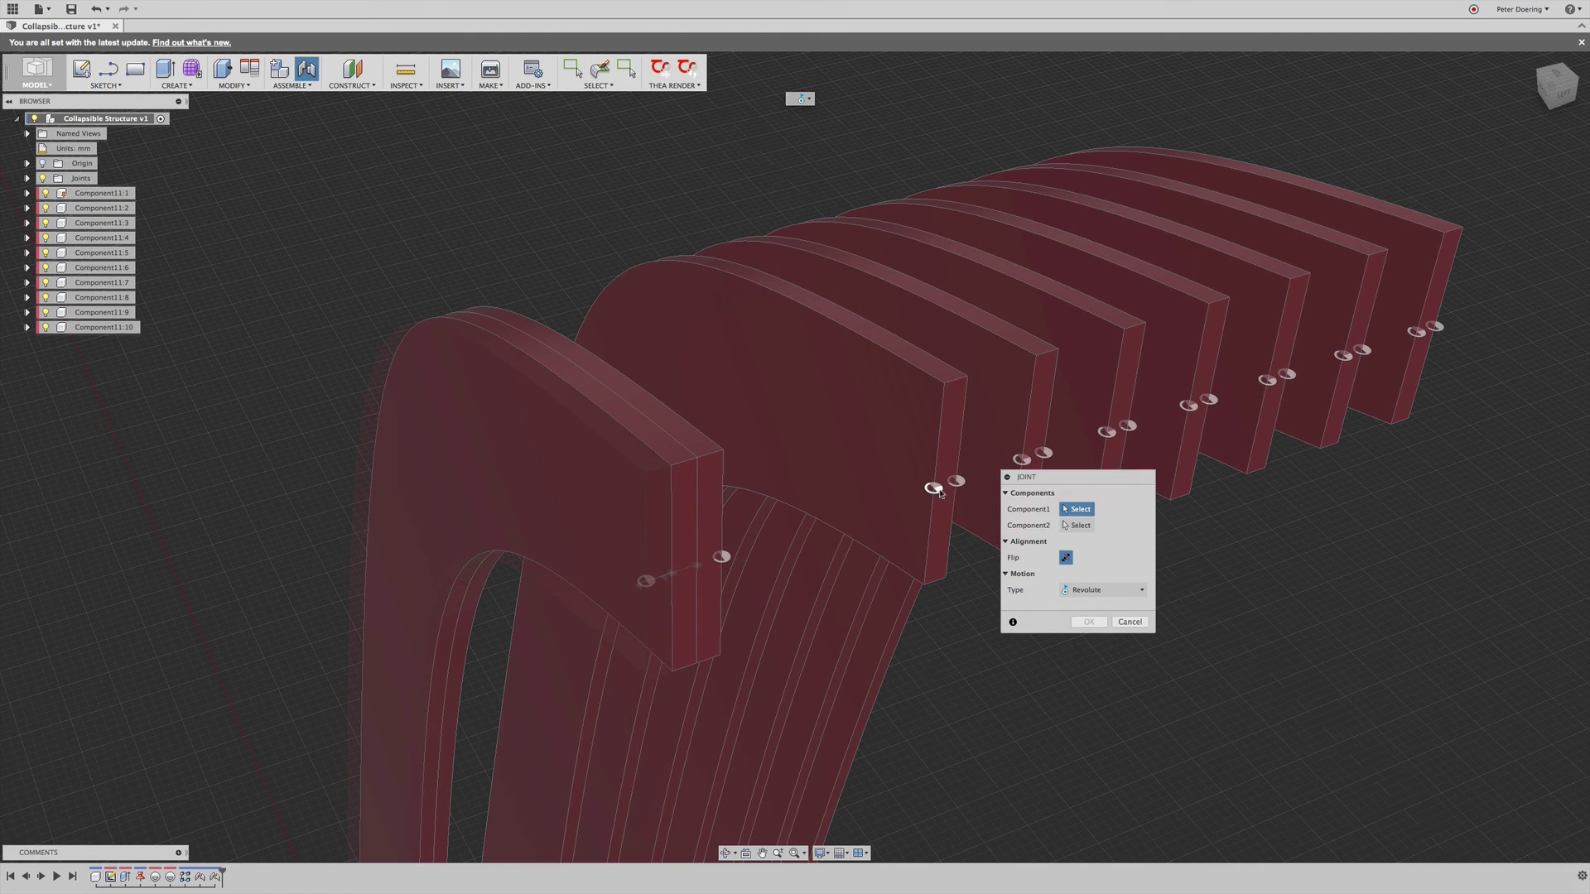
pyautogui.click(722, 558)
pyautogui.press('Return')
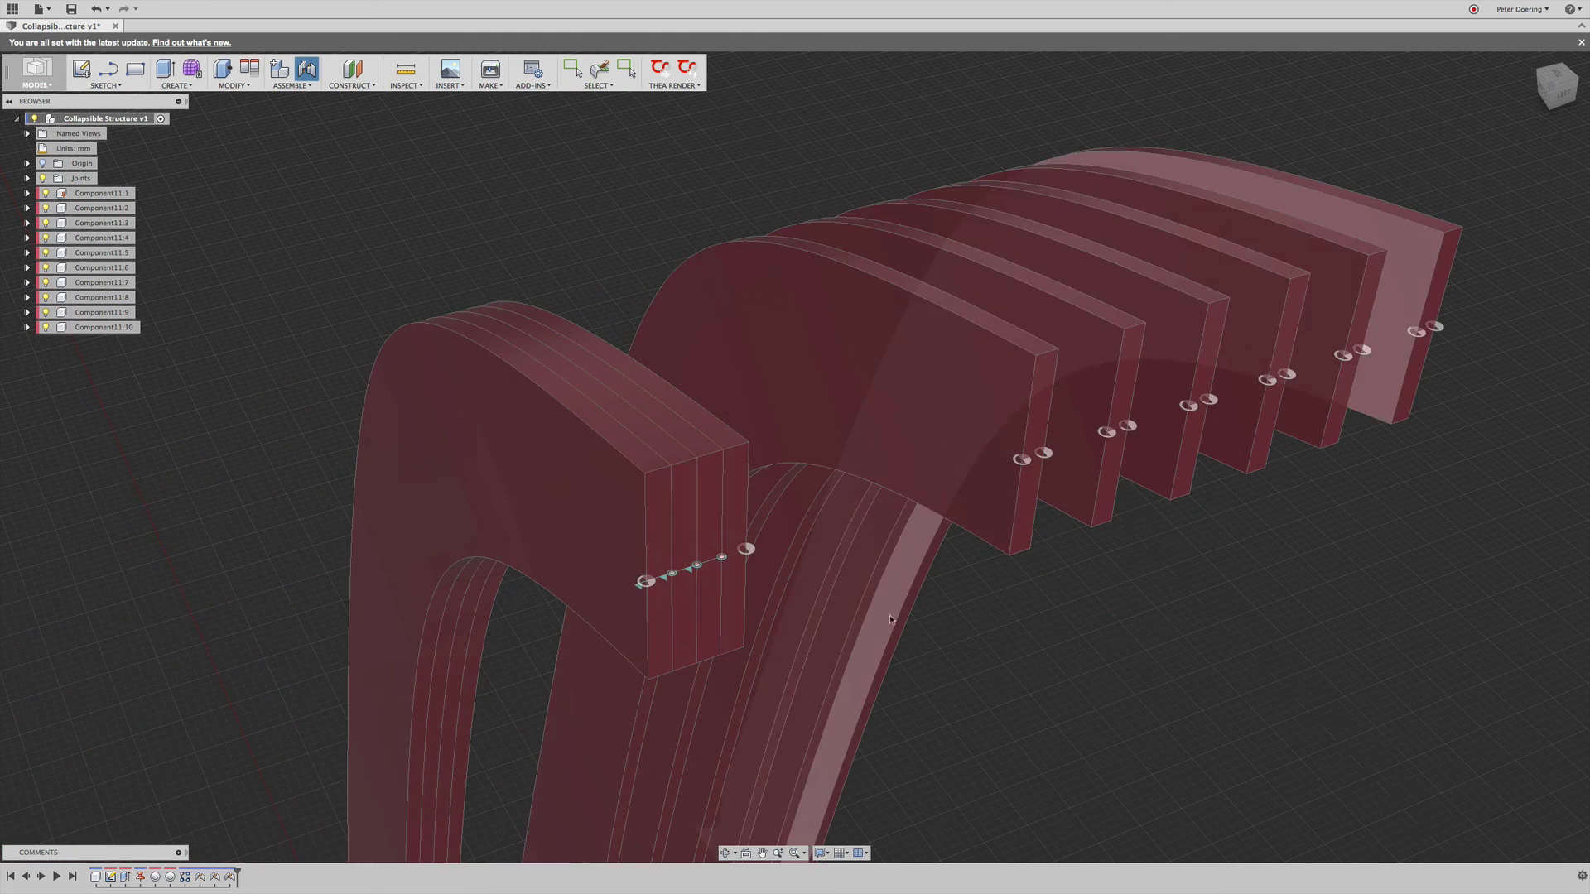
# Attach the fifth arm's near joint origin to the fourth arm's far joint origin with a revolute joint
pyautogui.rightClick(1146, 575)
pyautogui.click(1148, 507)
pyautogui.click(1023, 466)
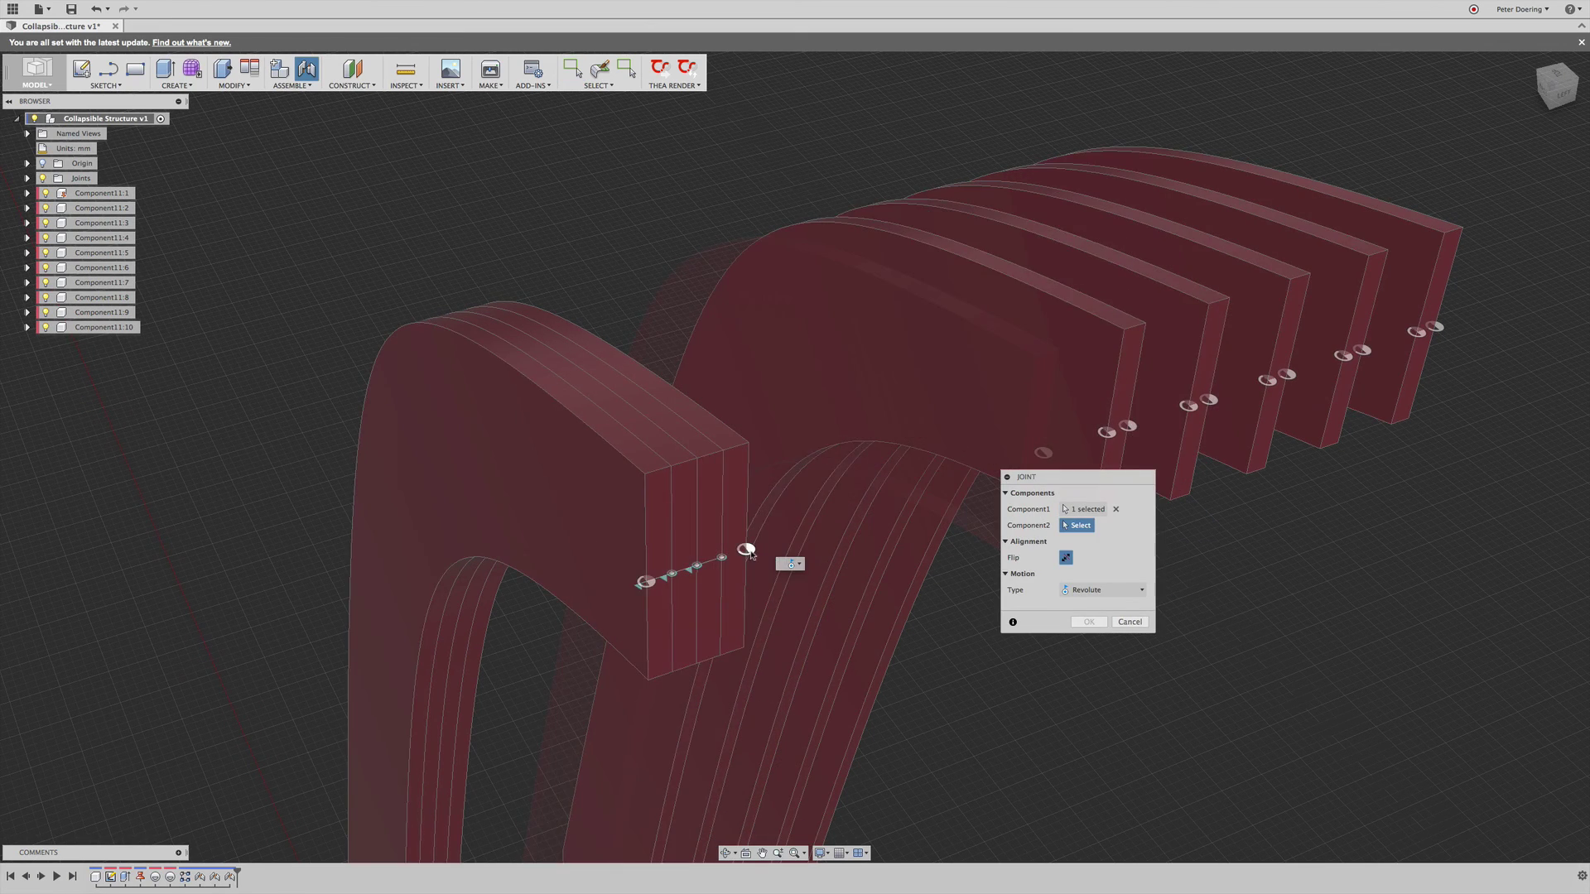
pyautogui.click(746, 548)
pyautogui.press('Return')
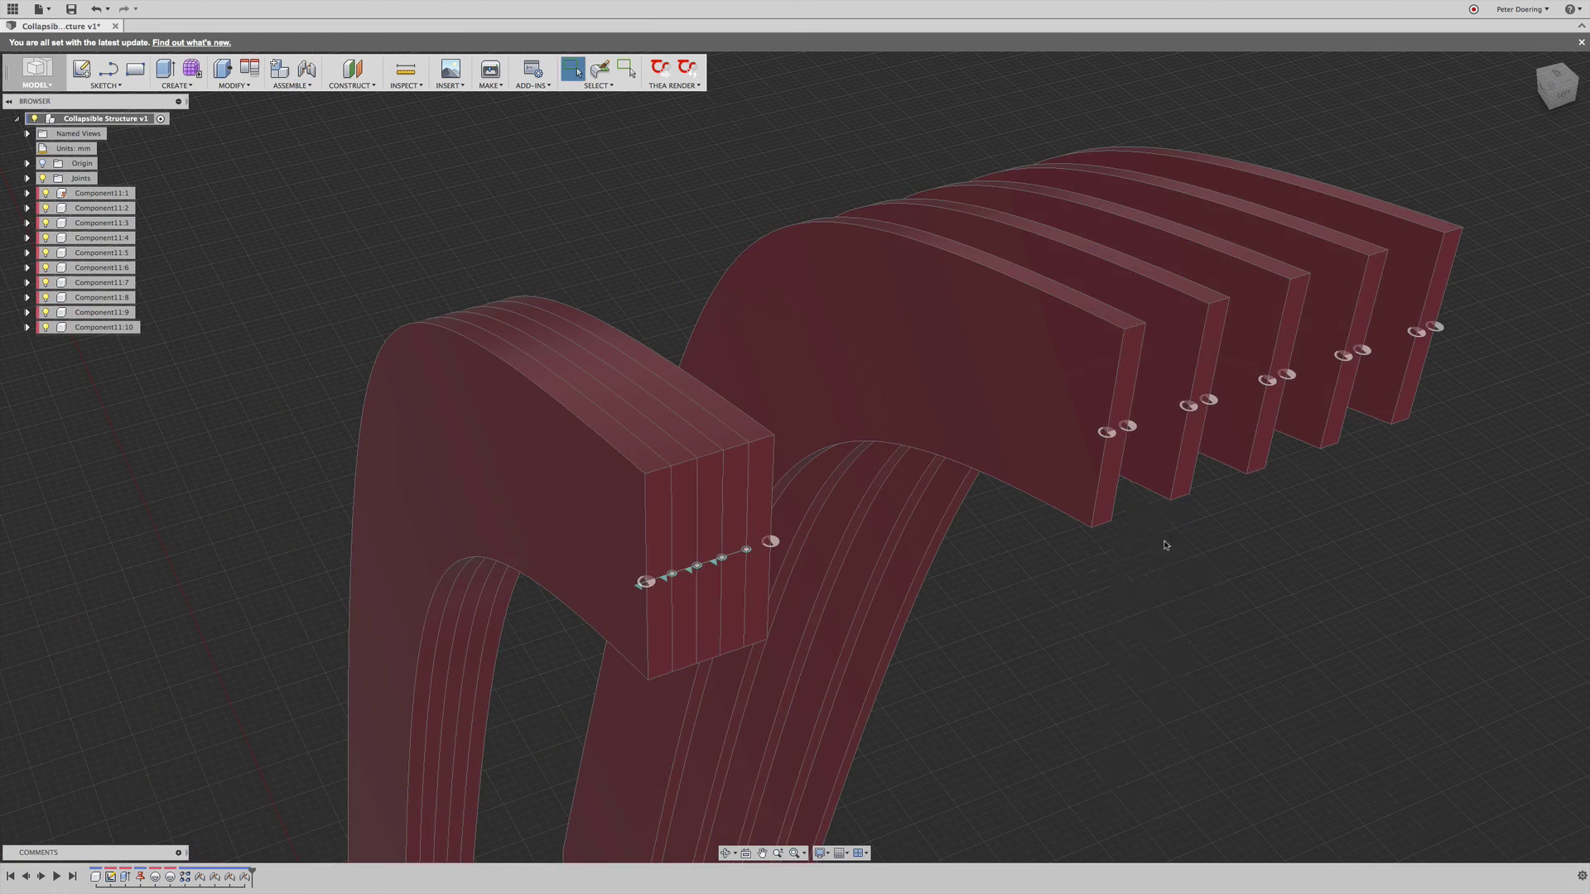
# Attach the sixth arm's near joint origin to the fifth arm's far joint origin with a revolute joint
pyautogui.rightClick(1158, 584)
pyautogui.click(1161, 520)
pyautogui.click(1107, 433)
pyautogui.click(769, 540)
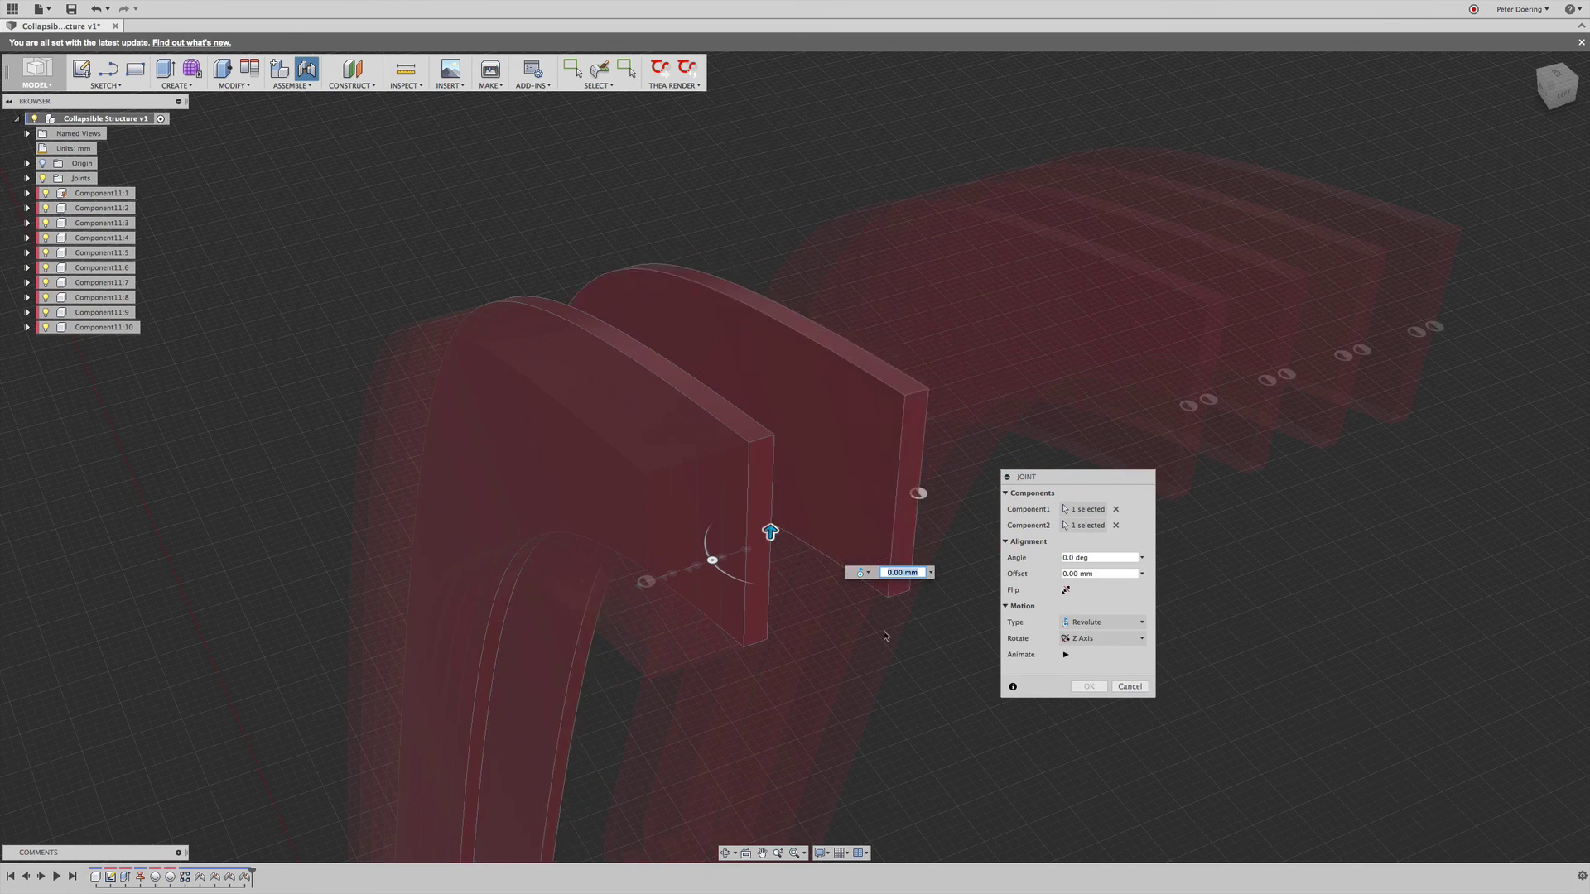
pyautogui.press('Return')
# Attach the seventh arm's near joint origin to the sixth arm's far joint origin with a revolute joint
pyautogui.rightClick(1138, 584)
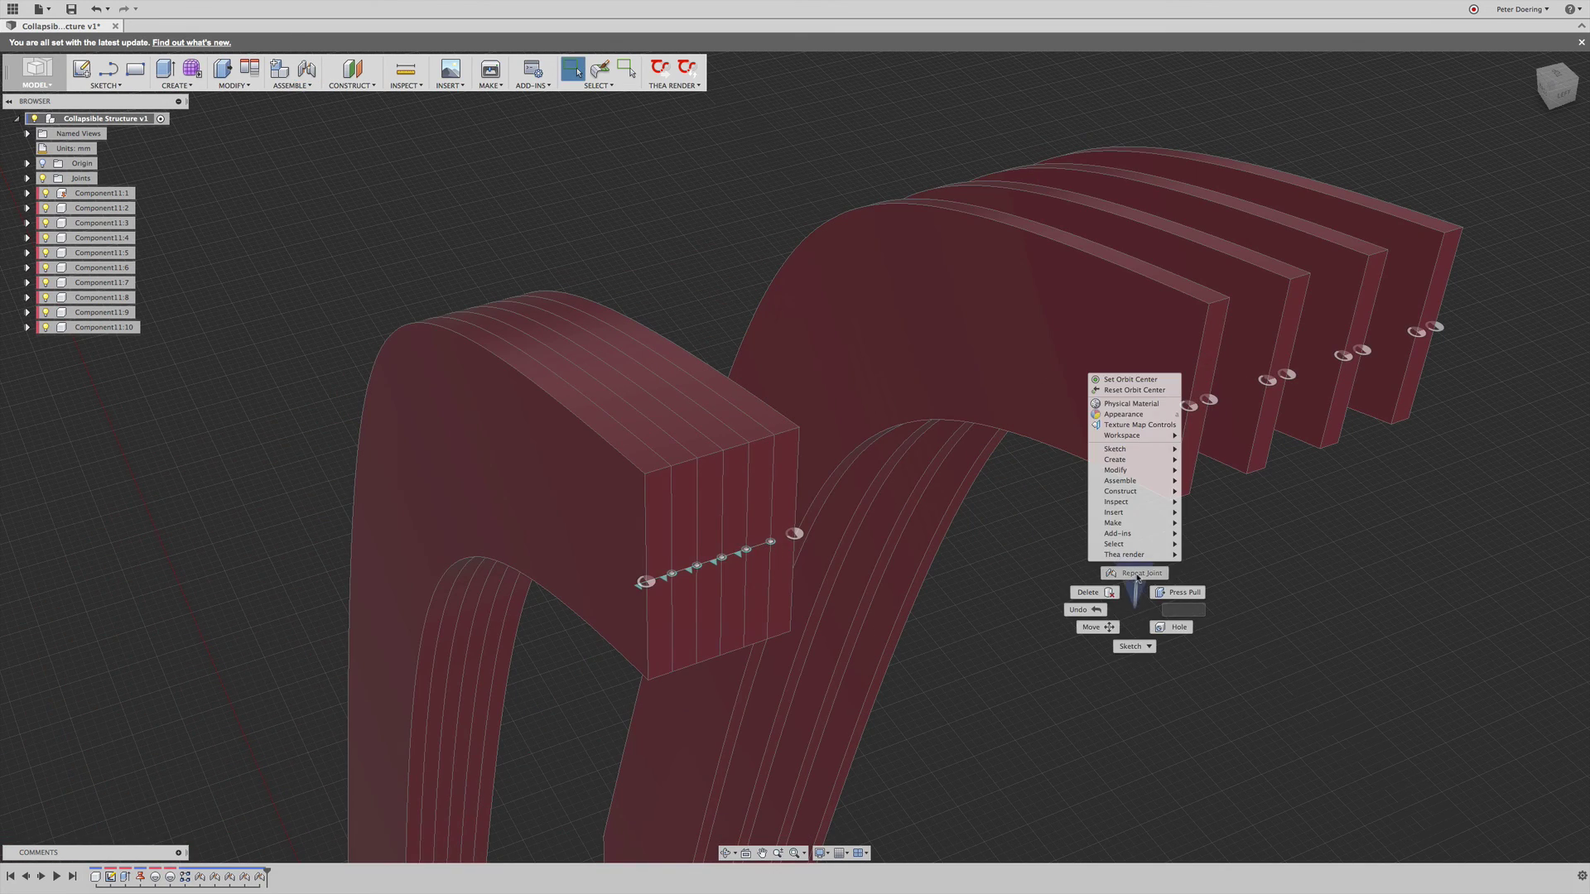
pyautogui.click(1140, 515)
pyautogui.click(1203, 416)
pyautogui.click(739, 548)
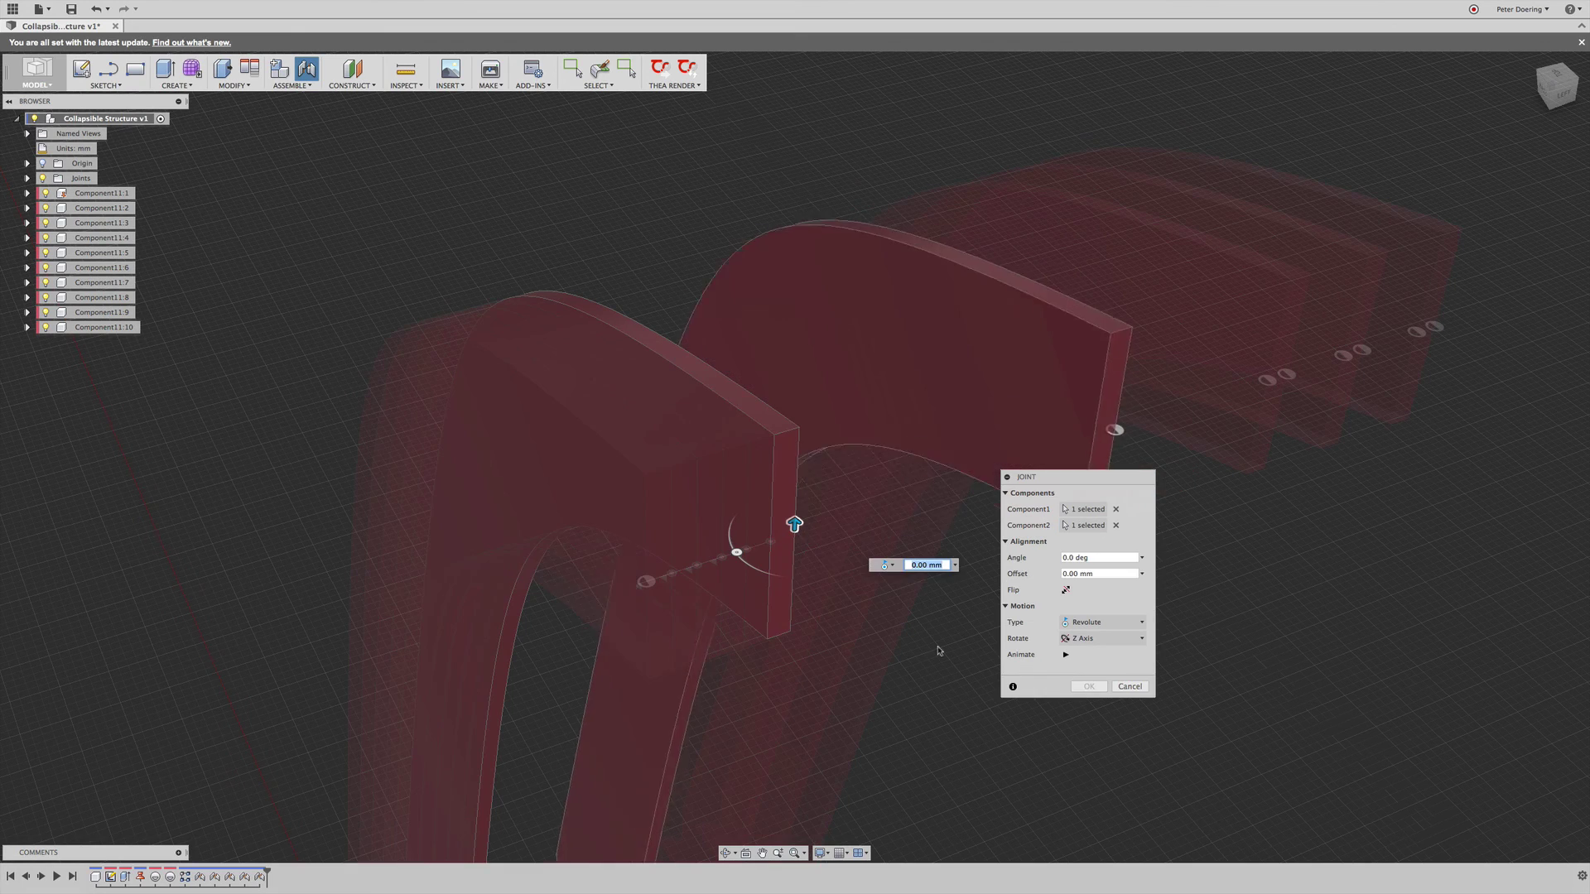
pyautogui.press('Return')
# Attach the eighth arm's near joint origin to the seventh arm's far joint origin with a revolute joint
pyautogui.rightClick(1306, 538)
pyautogui.press('Escape')
pyautogui.press('j')
pyautogui.click(1268, 381)
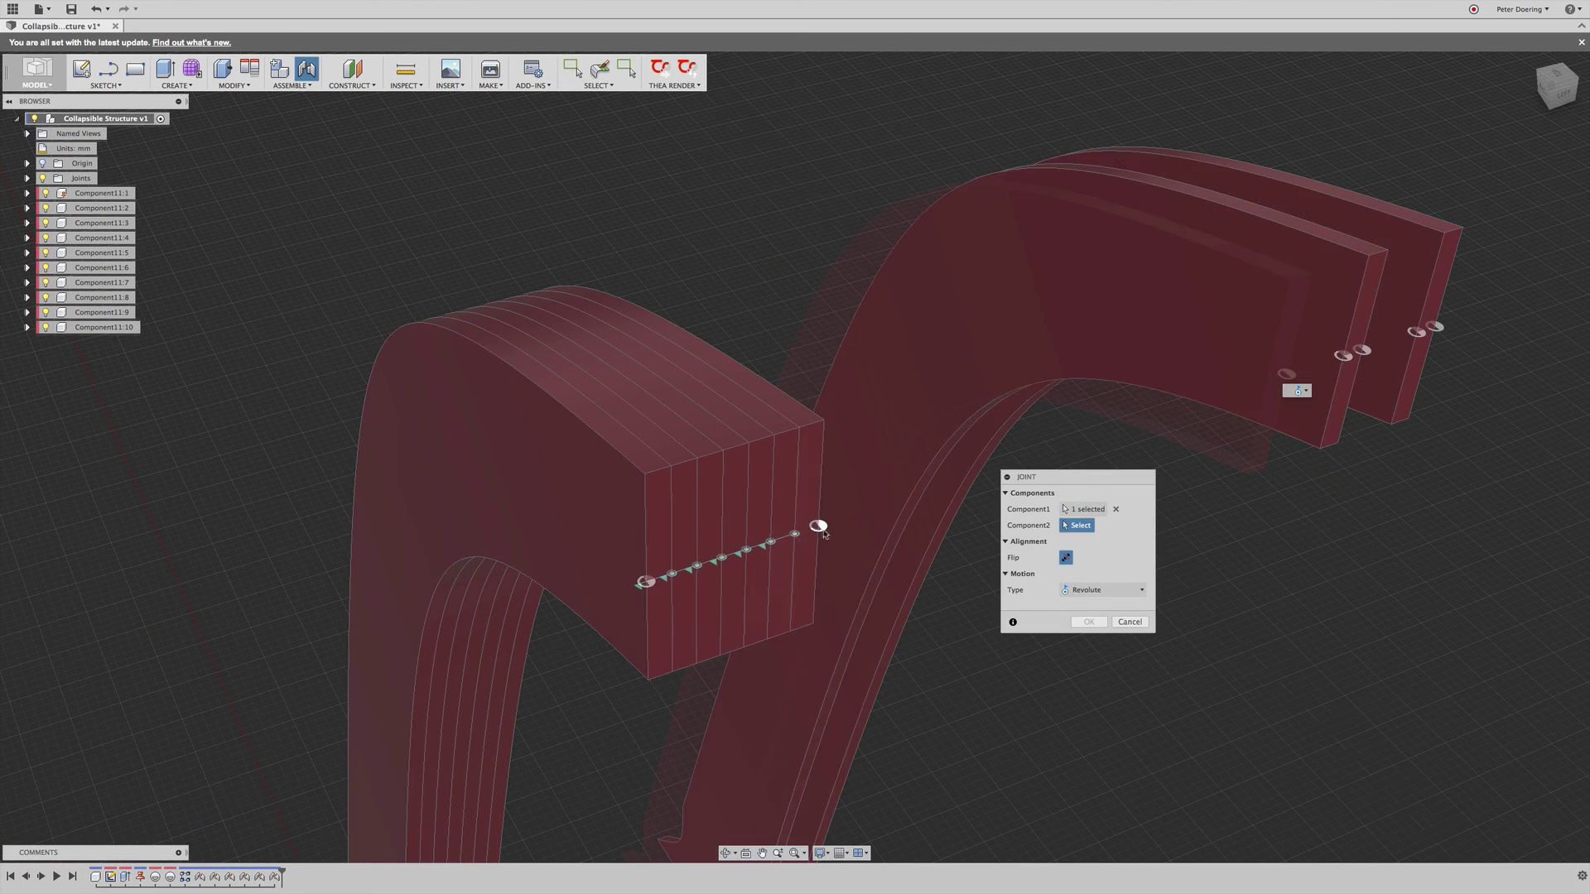
pyautogui.click(822, 532)
pyautogui.press('Return')
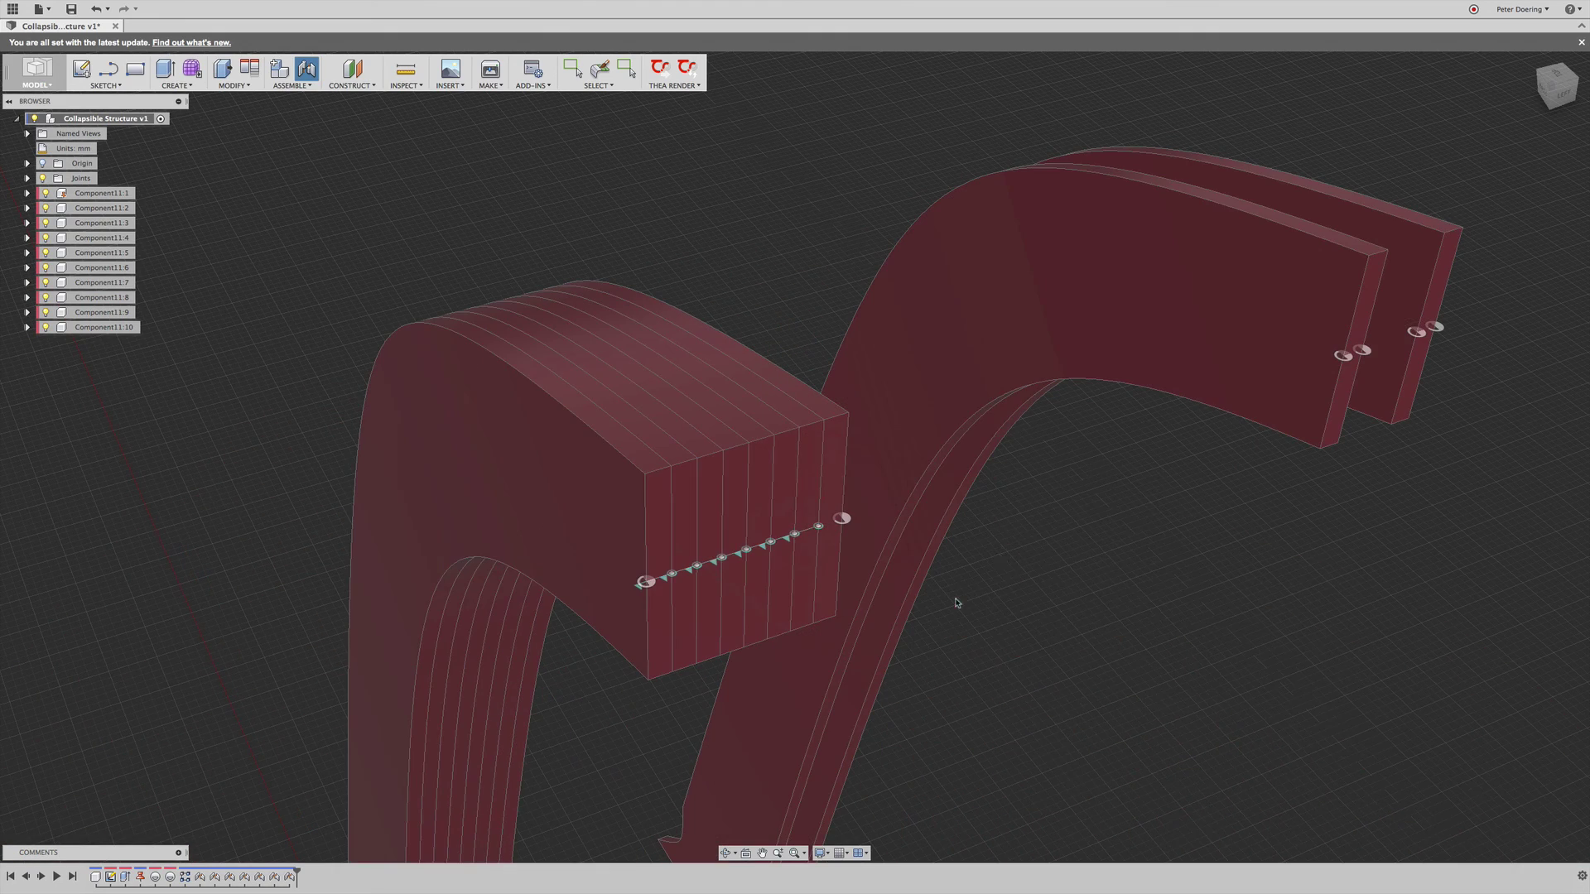
# Attach the ninth arm's near joint origin to the eighth arm's far joint origin with a revolute joint
pyautogui.rightClick(1320, 537)
pyautogui.click(1313, 500)
pyautogui.click(1359, 352)
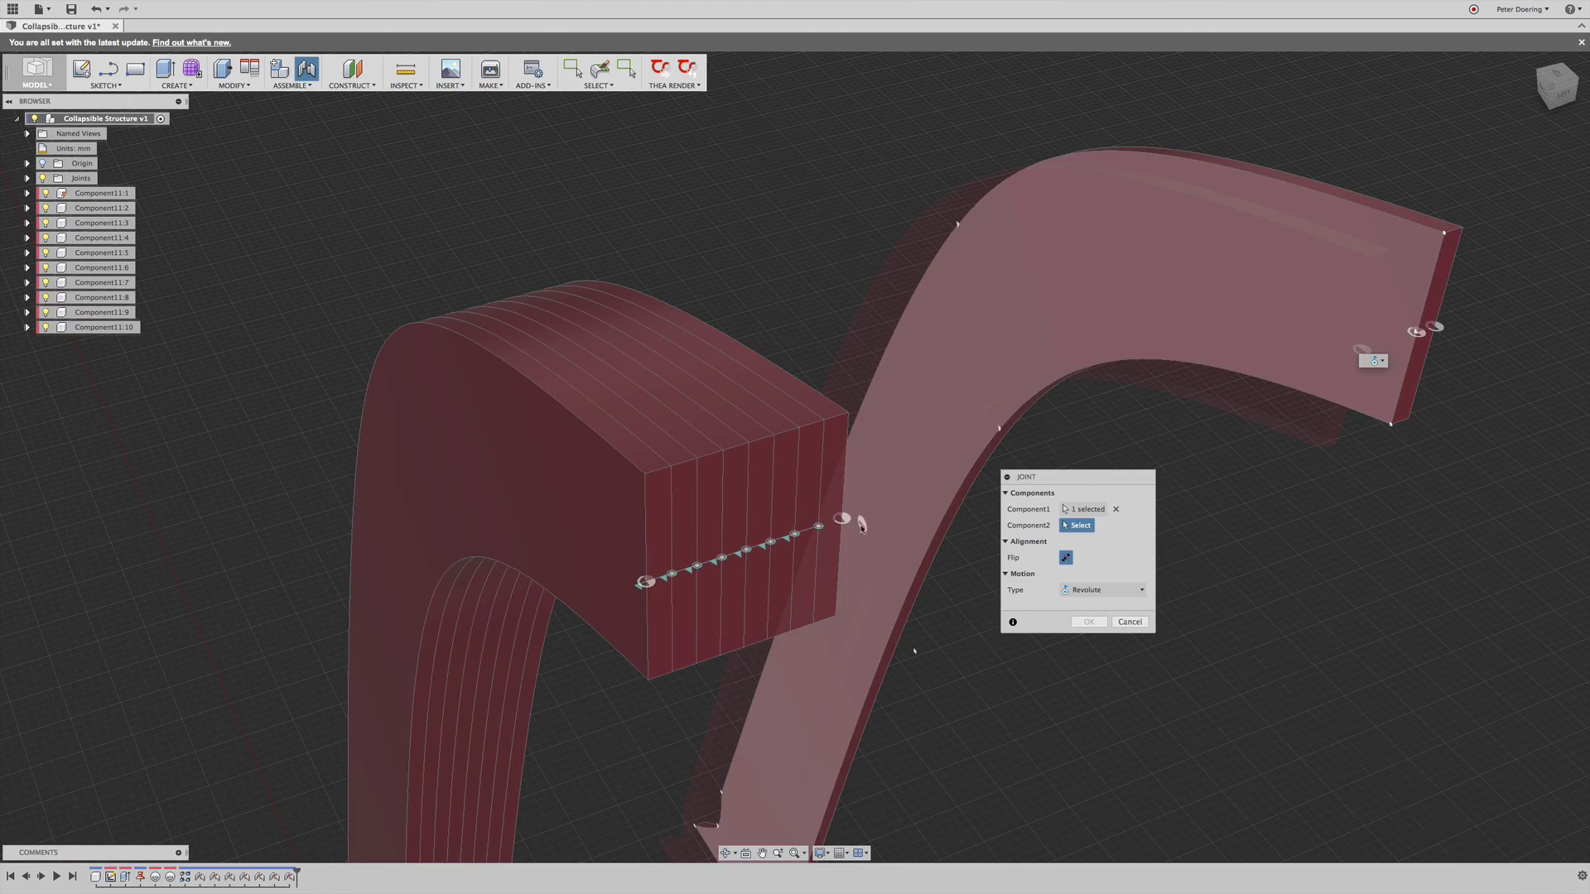
pyautogui.click(843, 520)
pyautogui.press('Return')
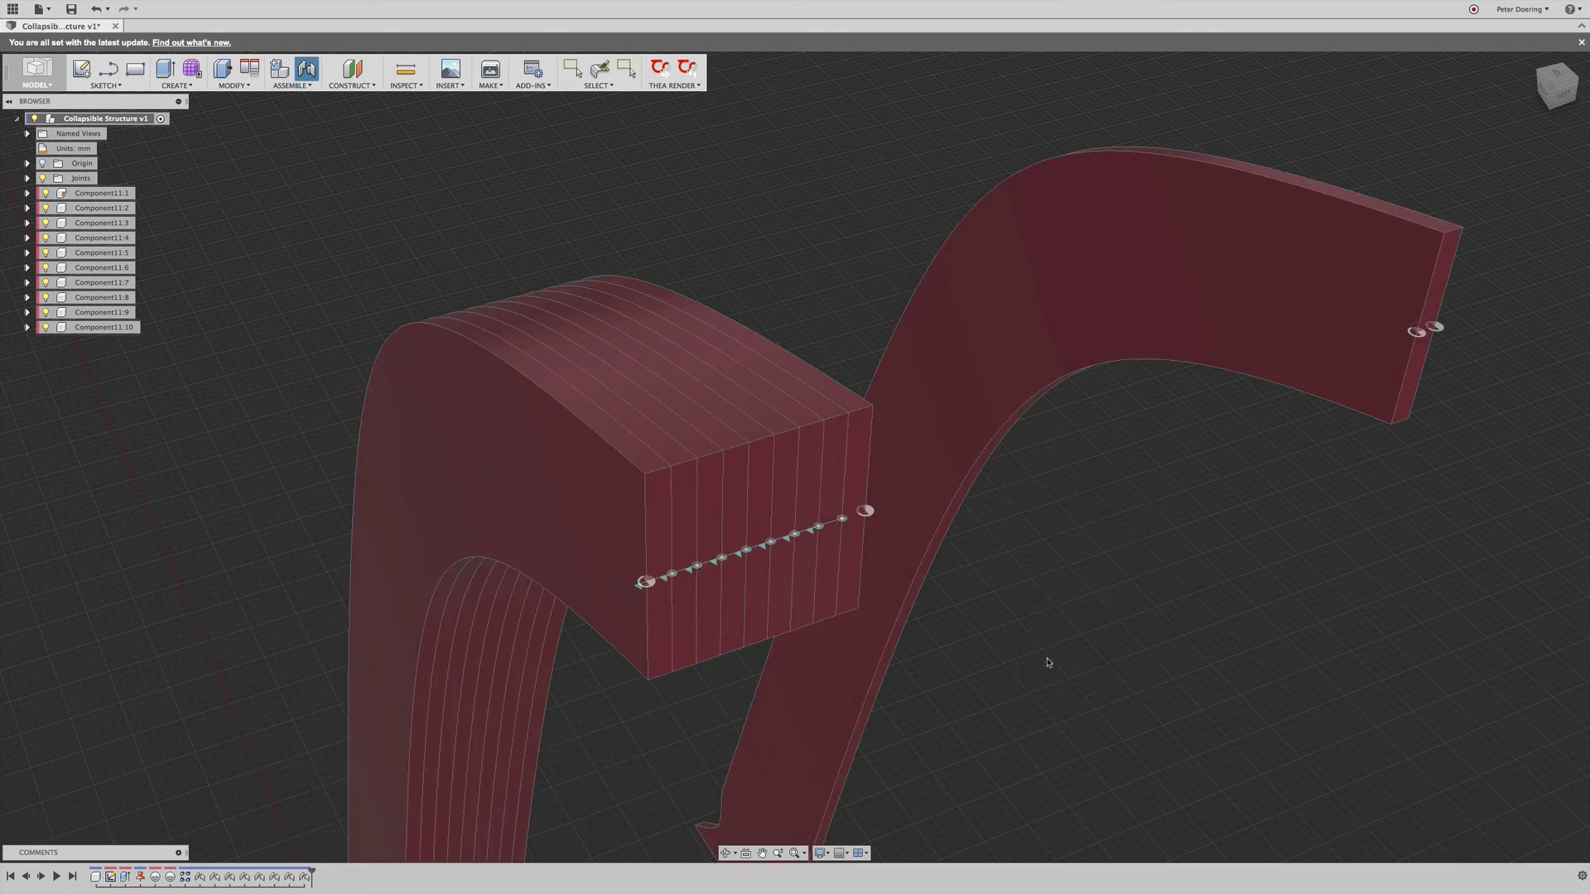
# Attach the tenth arm's near joint origin to the ninth arm's far joint origin with a revolute joint
pyautogui.rightClick(1456, 414)
pyautogui.click(1455, 385)
pyautogui.click(1428, 330)
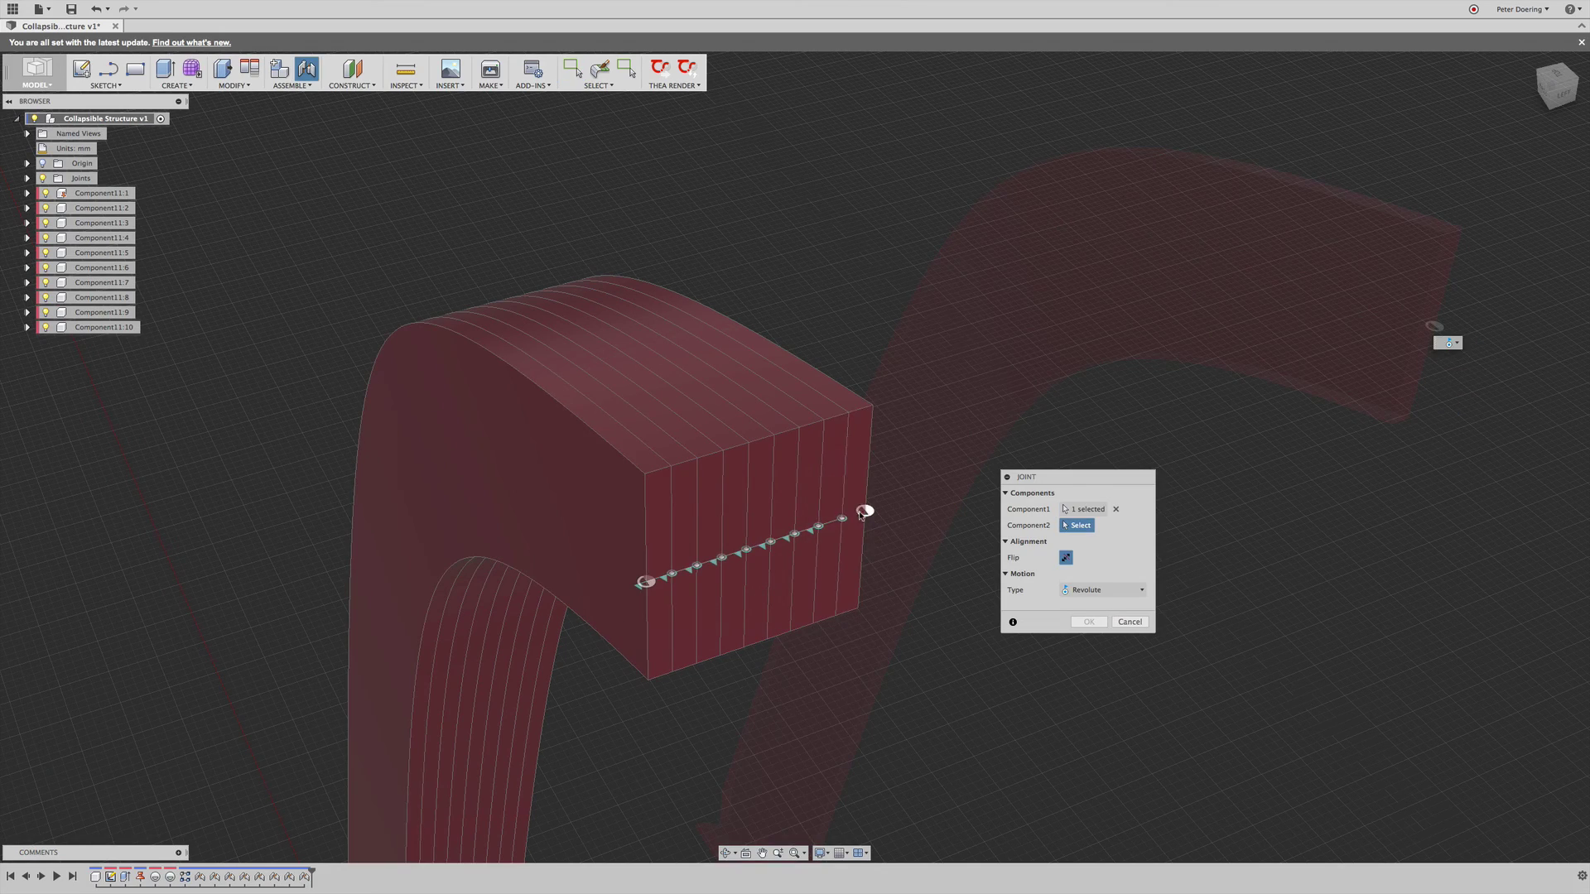
pyautogui.click(865, 510)
pyautogui.press('Return')
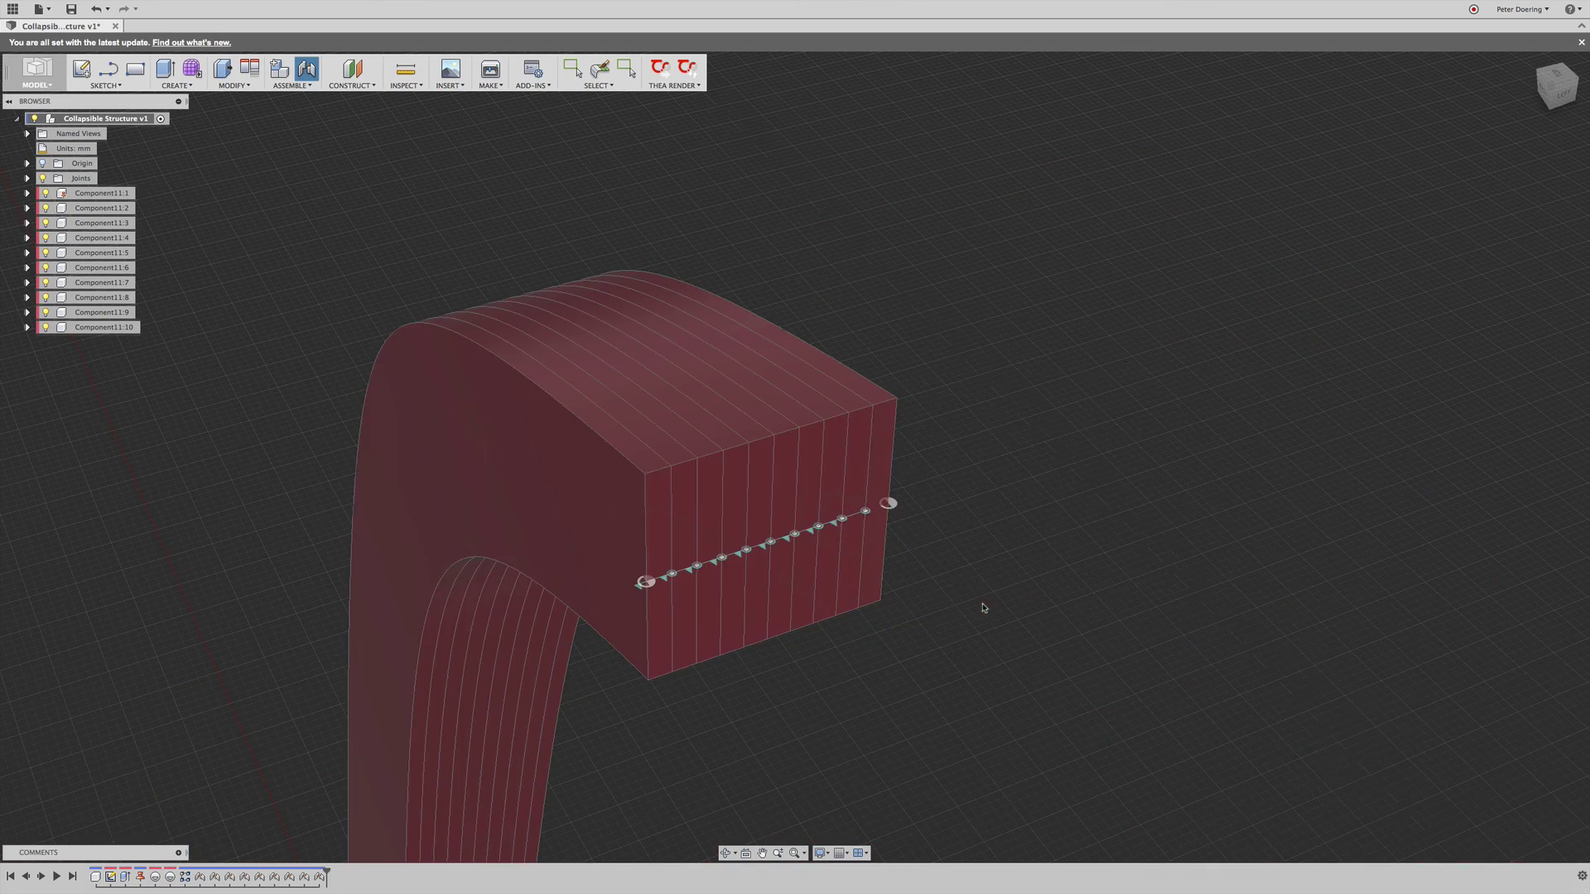
# Try swinging an arm of the joined stack about its revolute joint, and undo the movement
pyautogui.moveTo(942, 689)
pyautogui.mouseDown(button='middle')
pyautogui.moveTo(986, 650)
pyautogui.moveTo(953, 710)
pyautogui.mouseUp(button='middle')
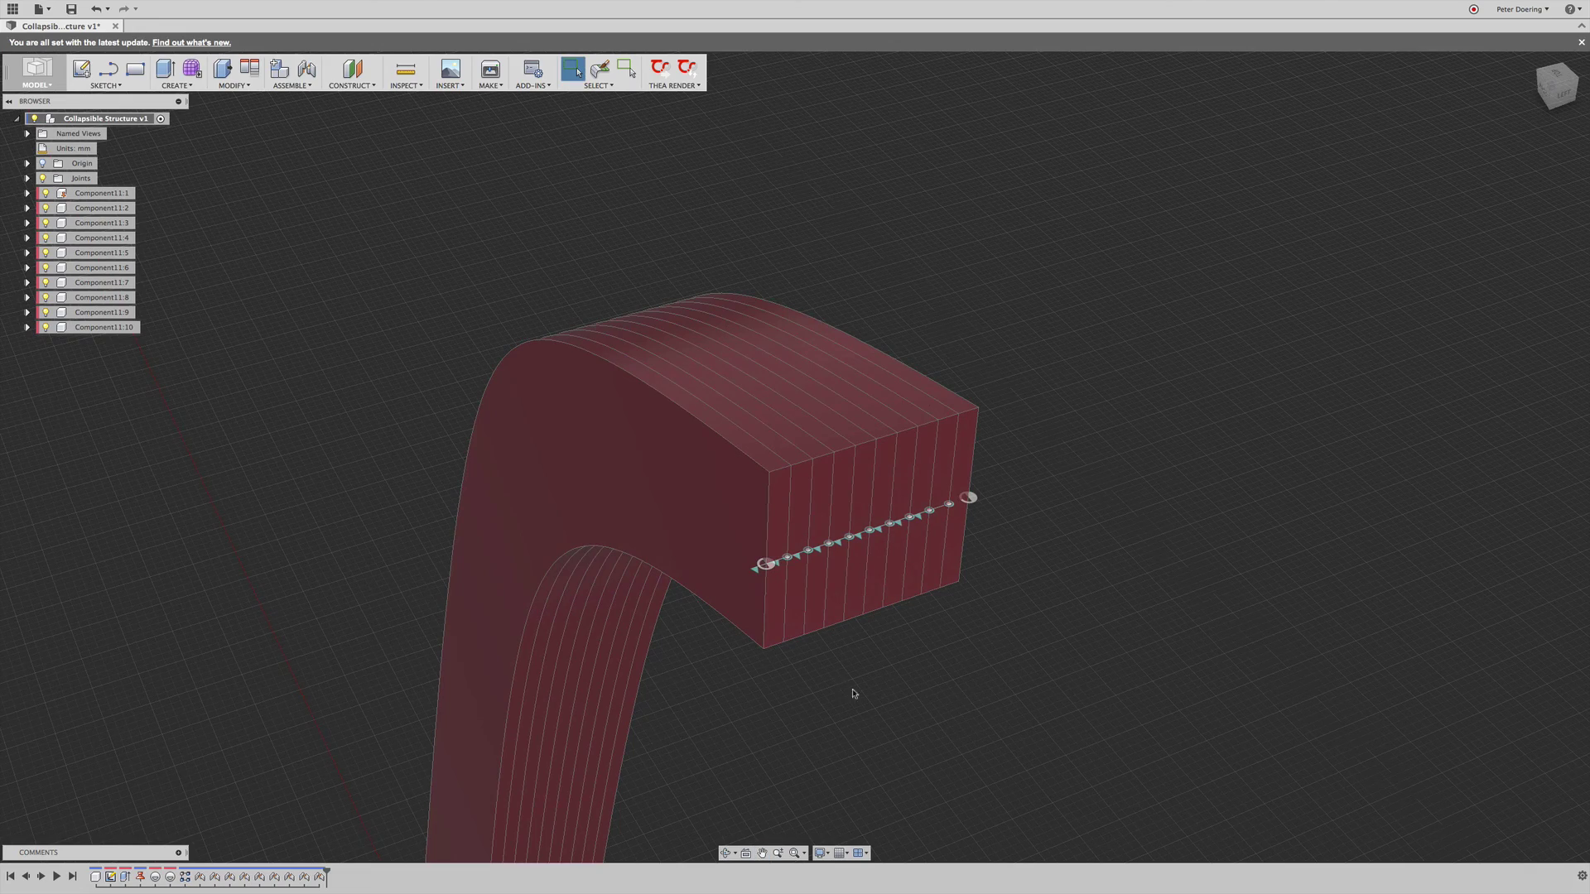
pyautogui.scroll(3, 877, 668)
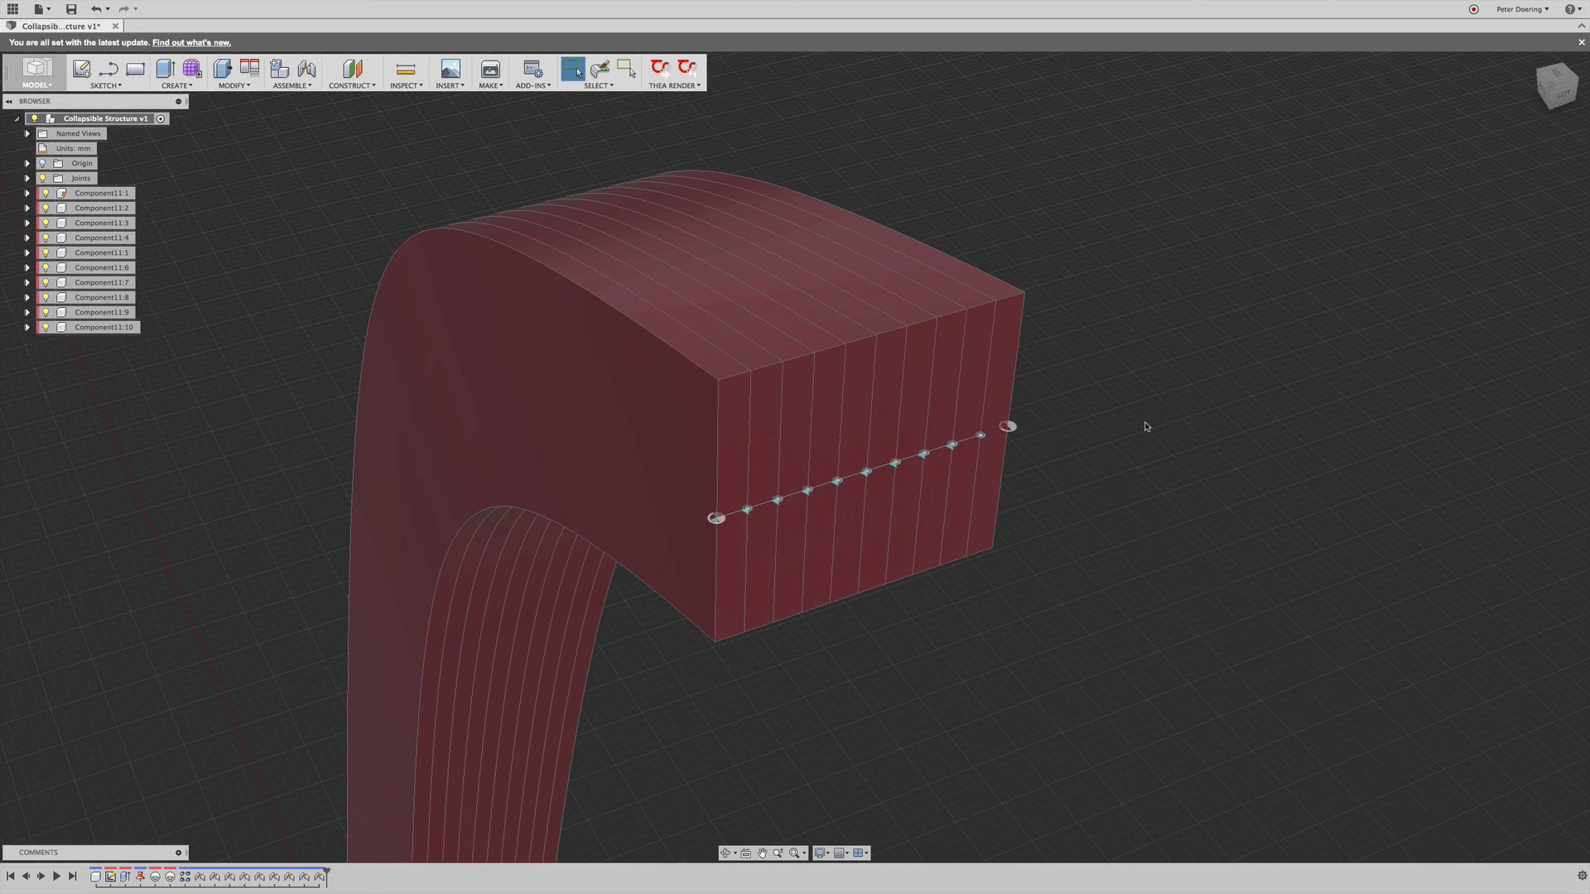
pyautogui.scroll(-3, 1146, 426)
pyautogui.moveTo(878, 247)
pyautogui.mouseDown()
pyautogui.moveTo(902, 272)
pyautogui.moveTo(886, 253)
pyautogui.mouseUp()
pyautogui.click(96, 8)
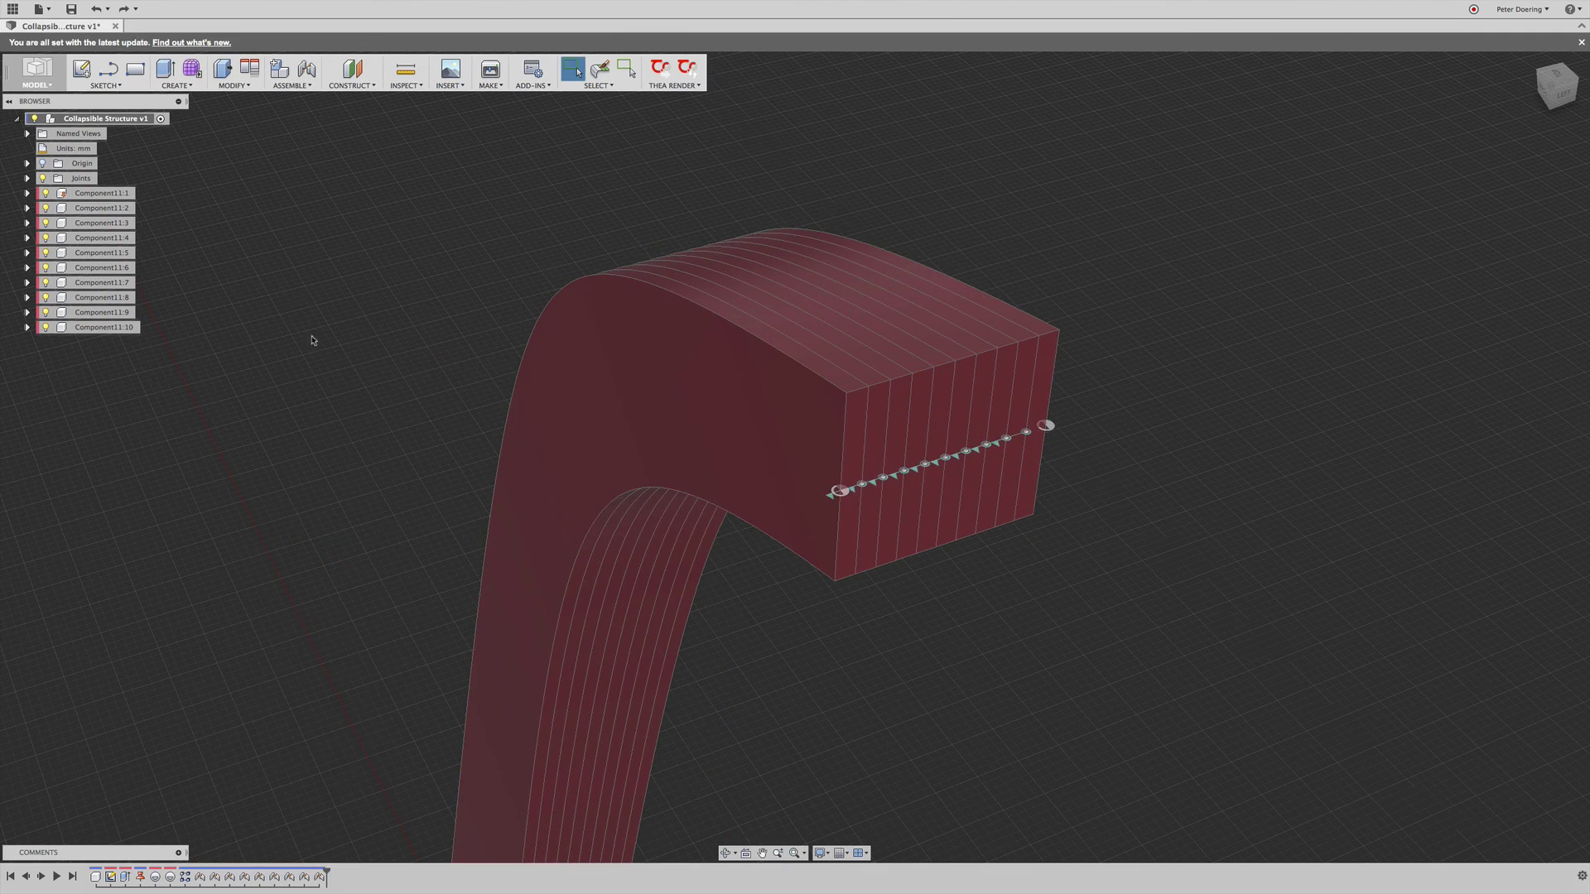
# Expand the list of the assembly's joints in the component tree
pyautogui.moveTo(308, 339); pyautogui.dragTo(295, 380, button='middle')
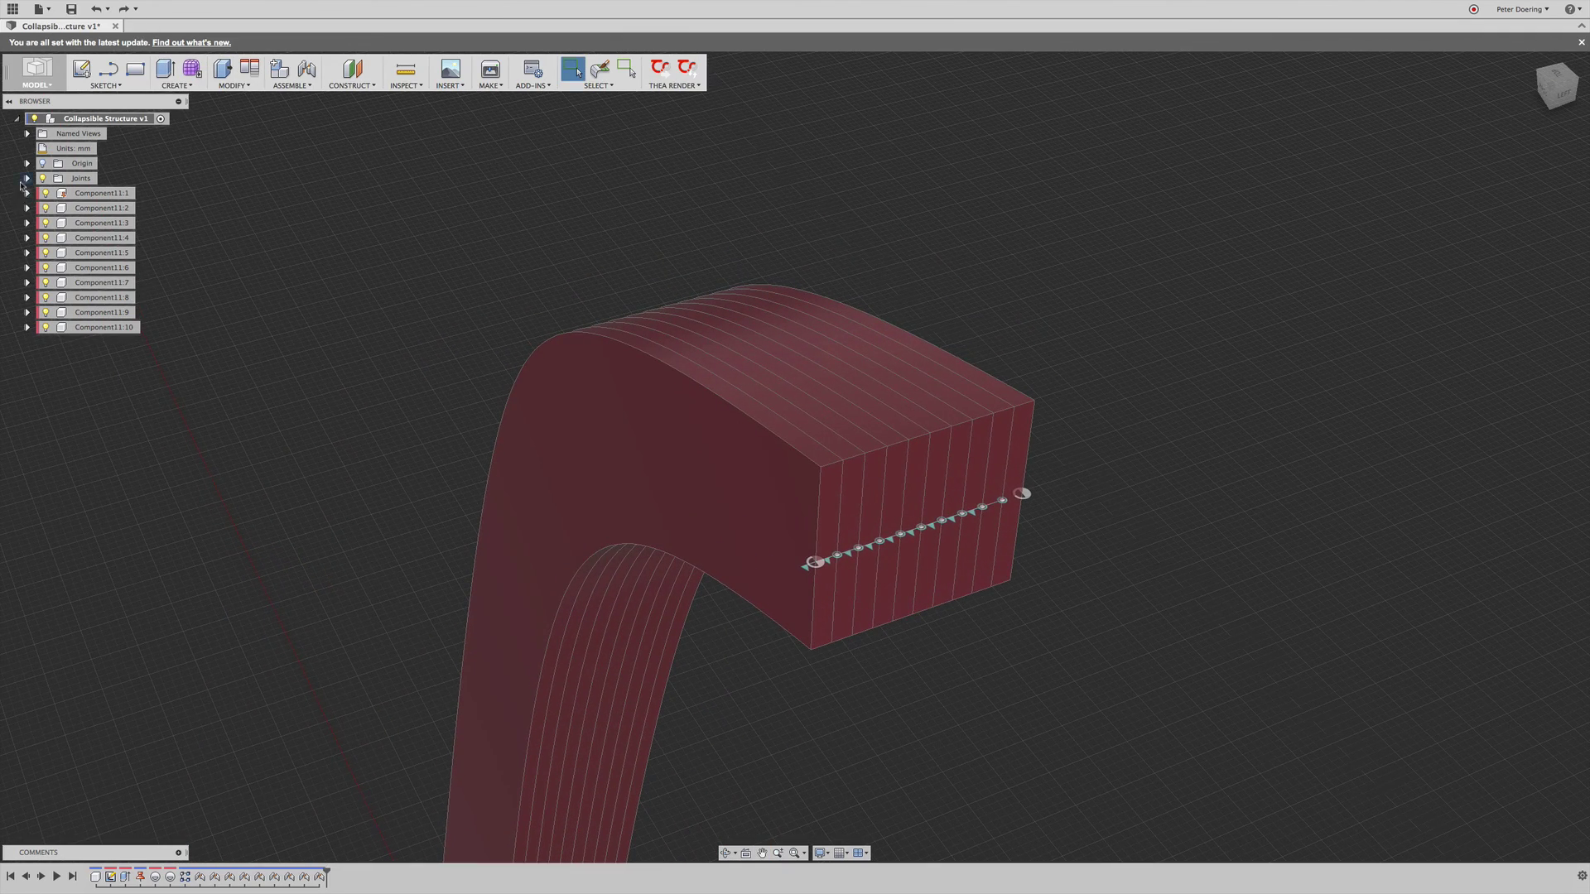
pyautogui.click(26, 178)
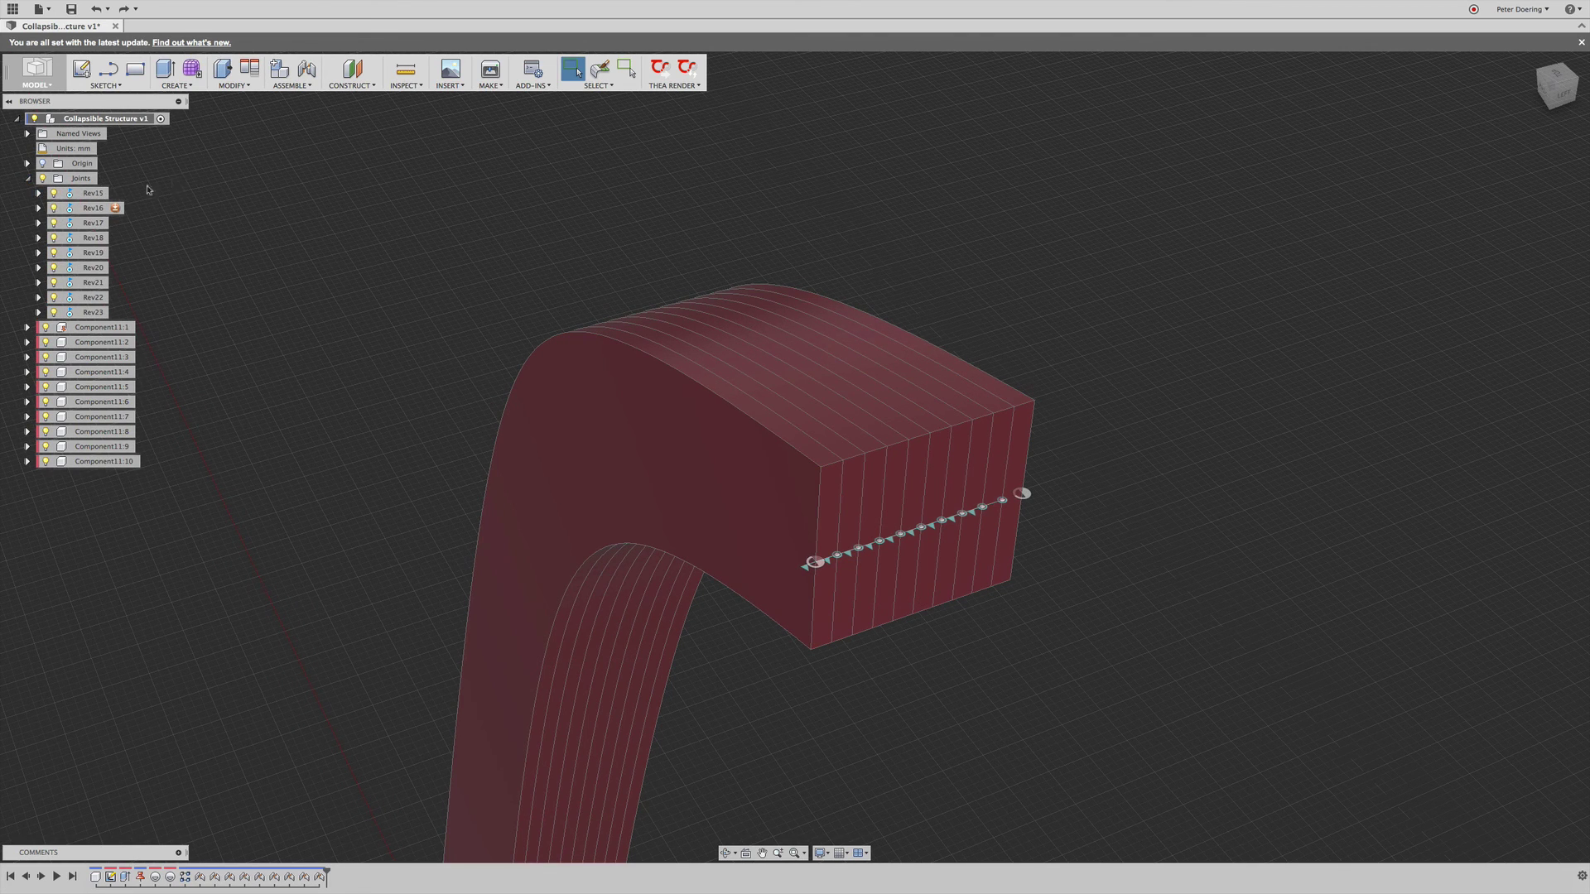
pyautogui.click(116, 193)
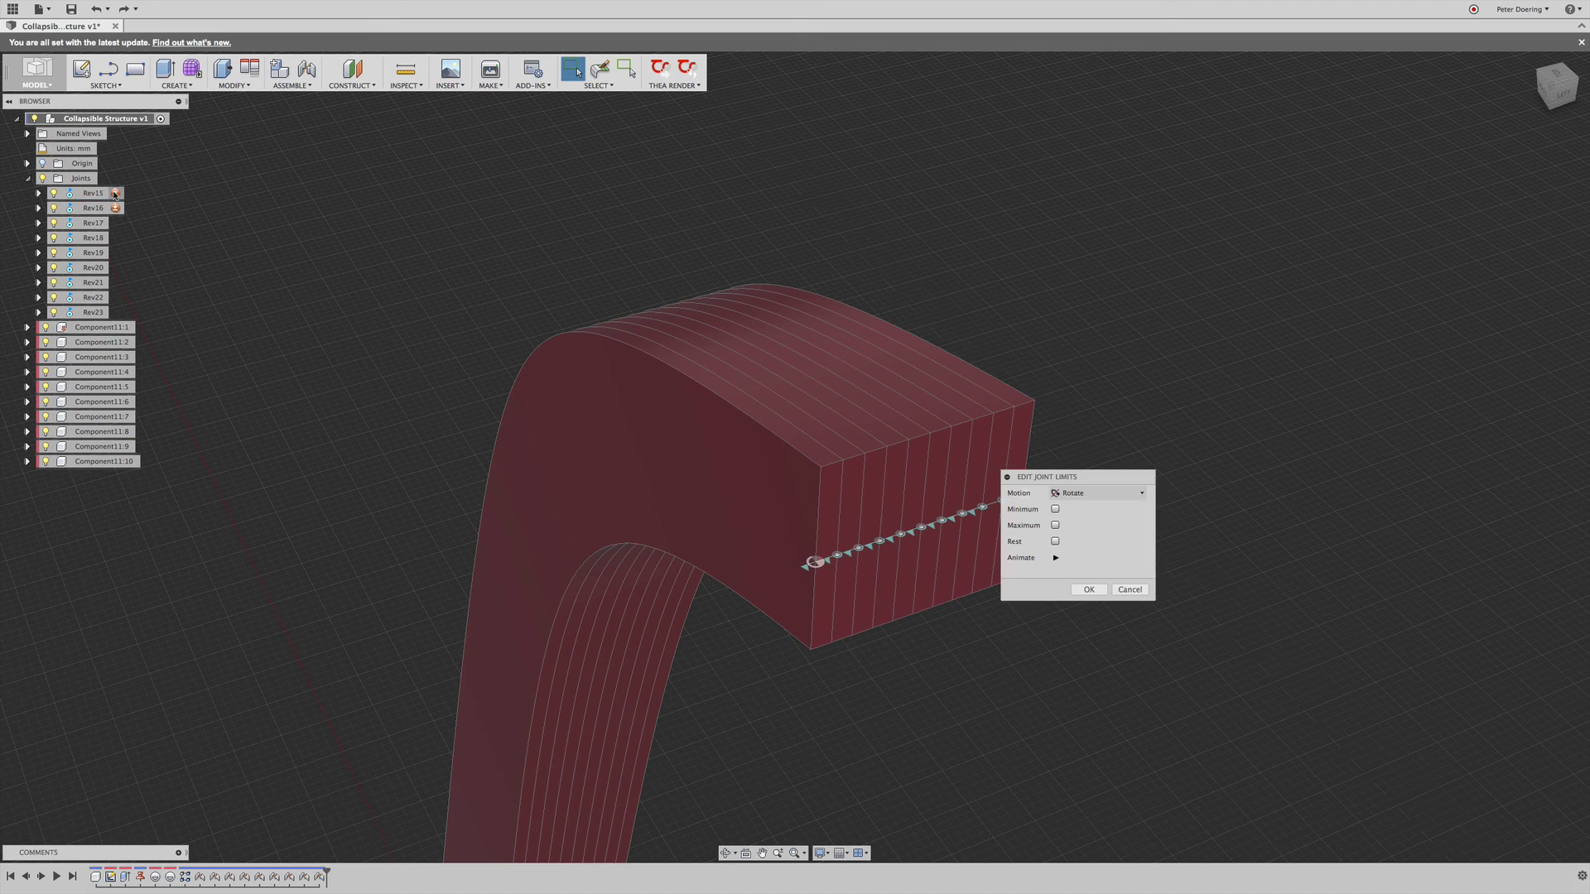
pyautogui.moveTo(1076, 477); pyautogui.dragTo(1143, 457)
pyautogui.click(1122, 489)
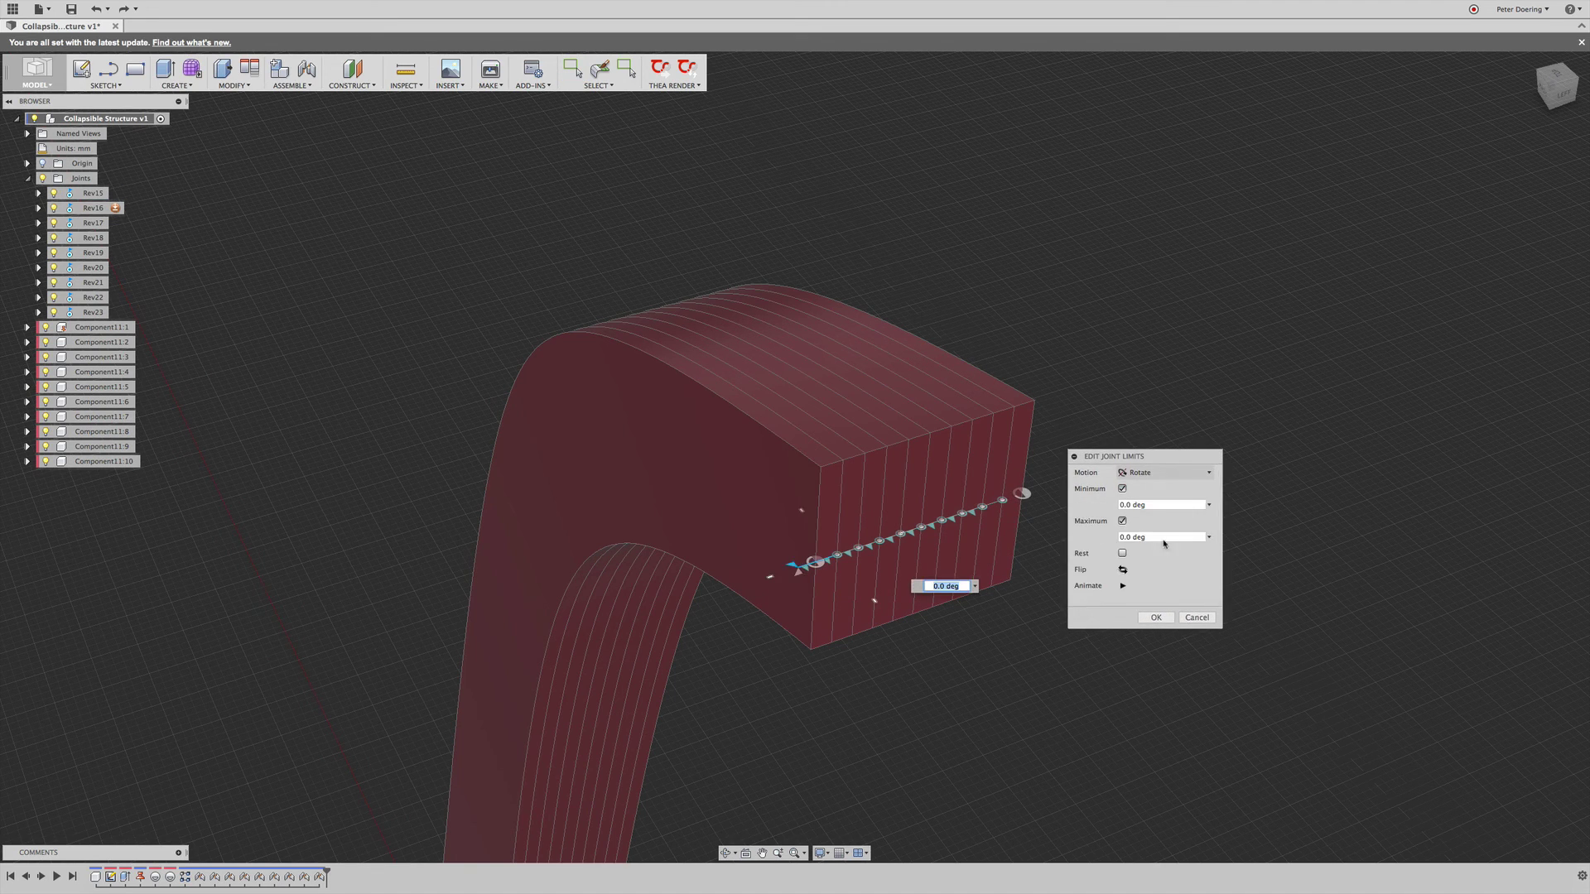
pyautogui.click(1208, 618)
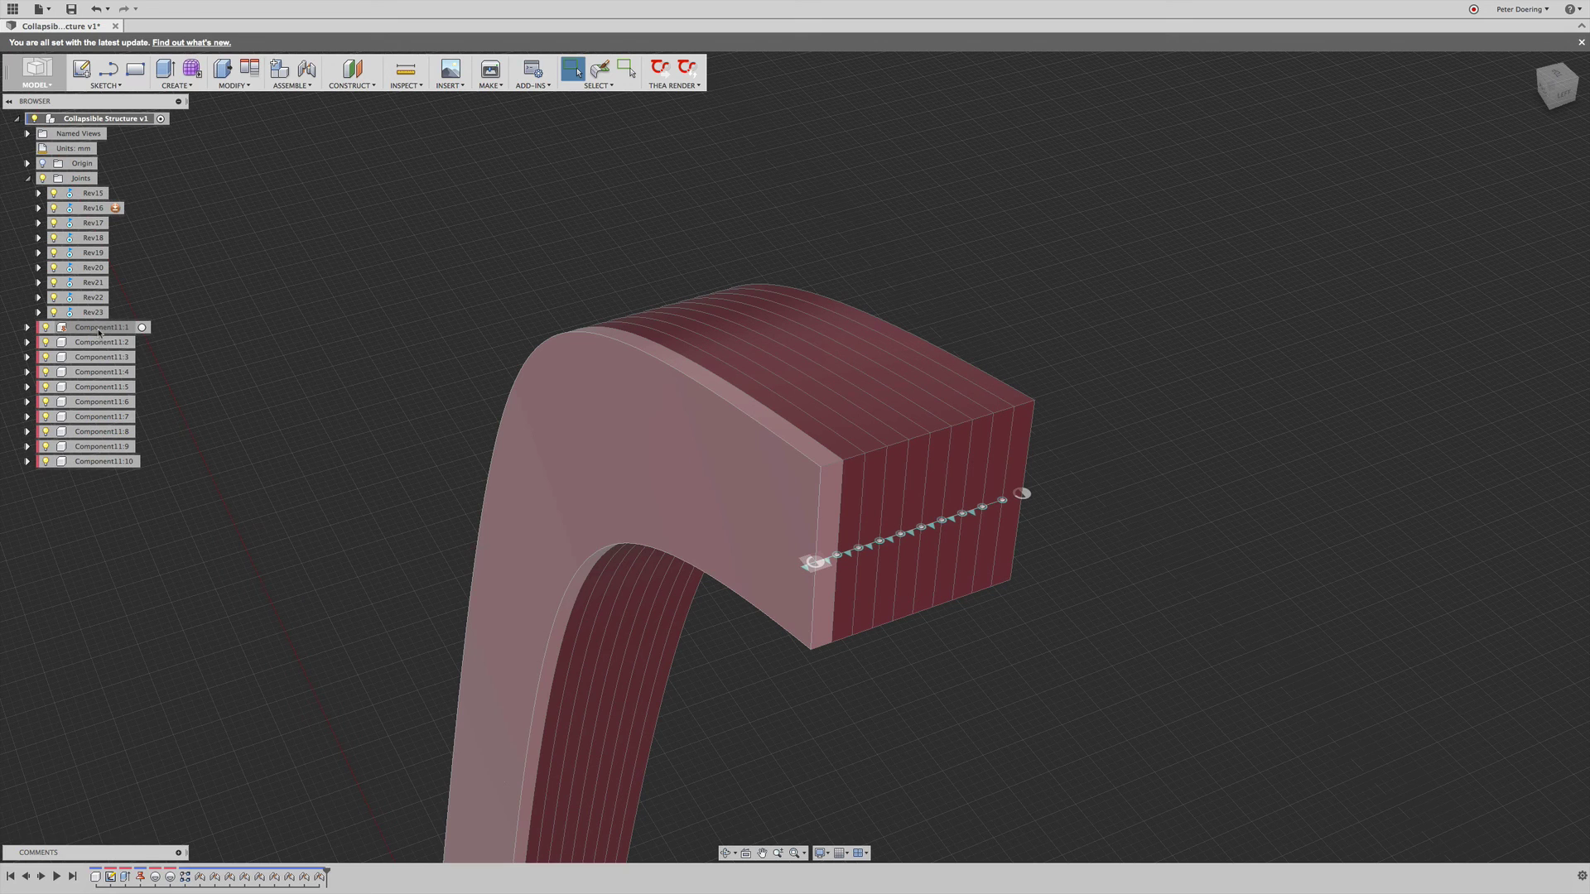
# Limit the rotation of joint Rev15 to a minimum of -36° and a maximum of 0°, and test the second arm's swing
pyautogui.click(115, 194)
pyautogui.click(130, 203)
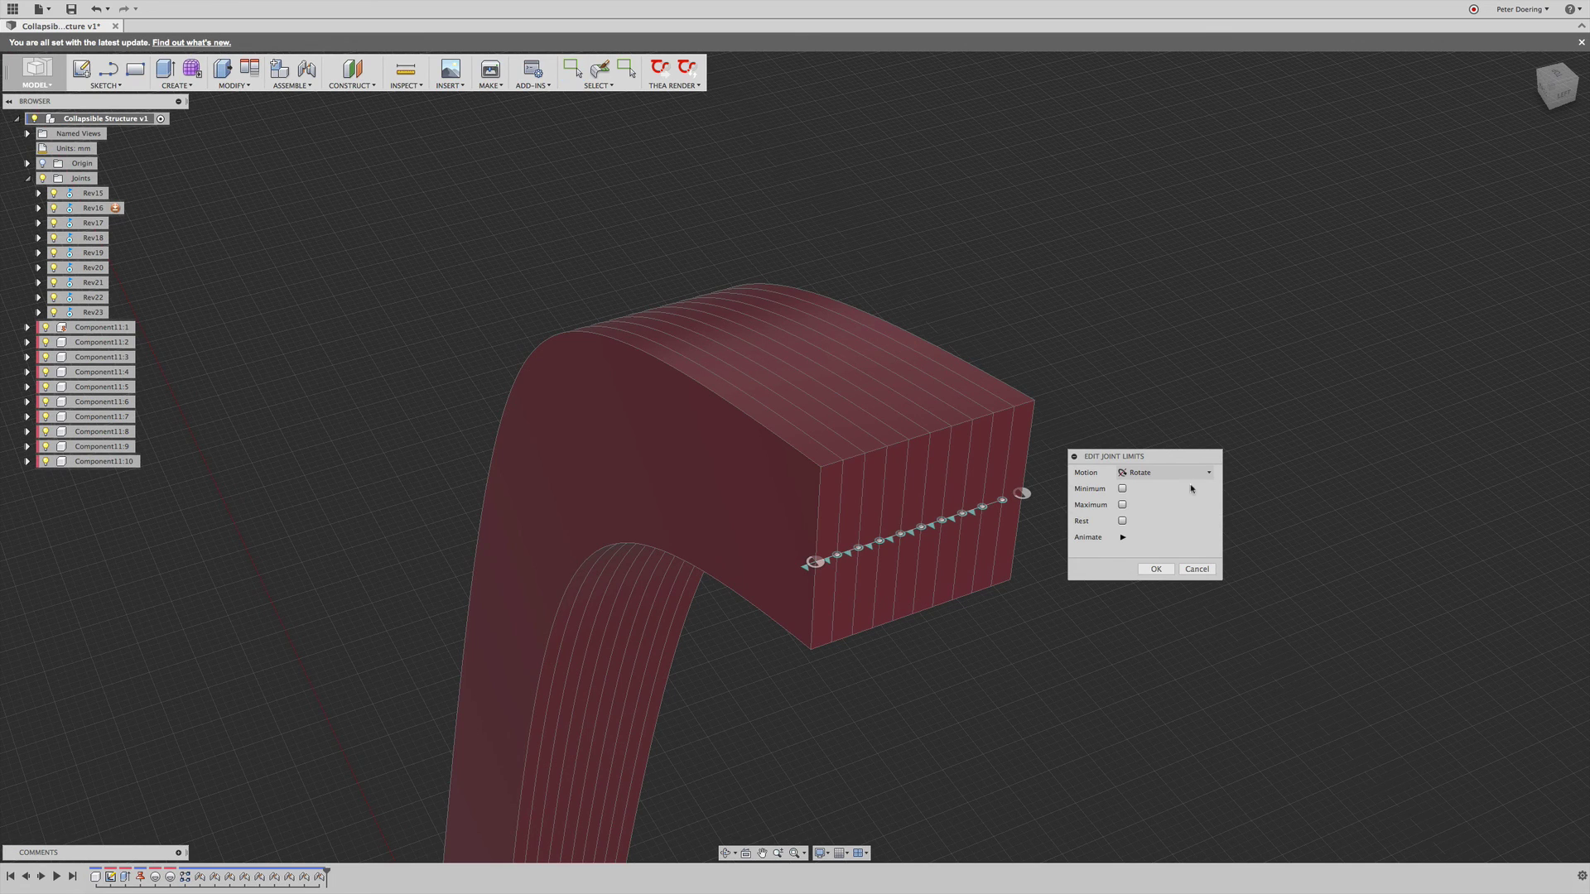
pyautogui.moveTo(1162, 458); pyautogui.dragTo(1225, 396)
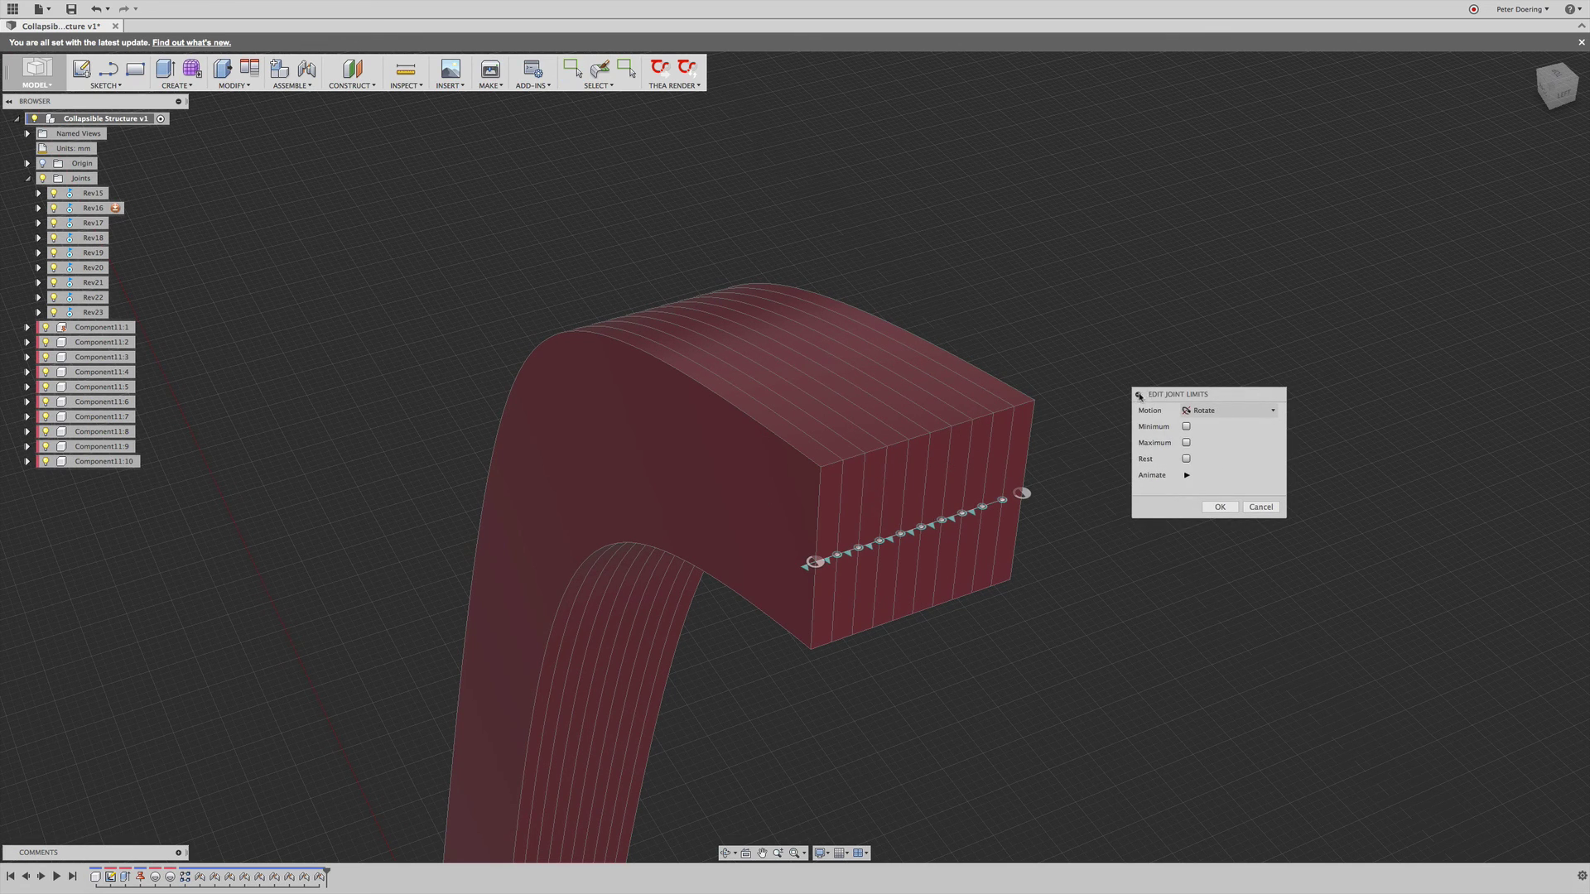
pyautogui.click(1186, 427)
pyautogui.click(1186, 458)
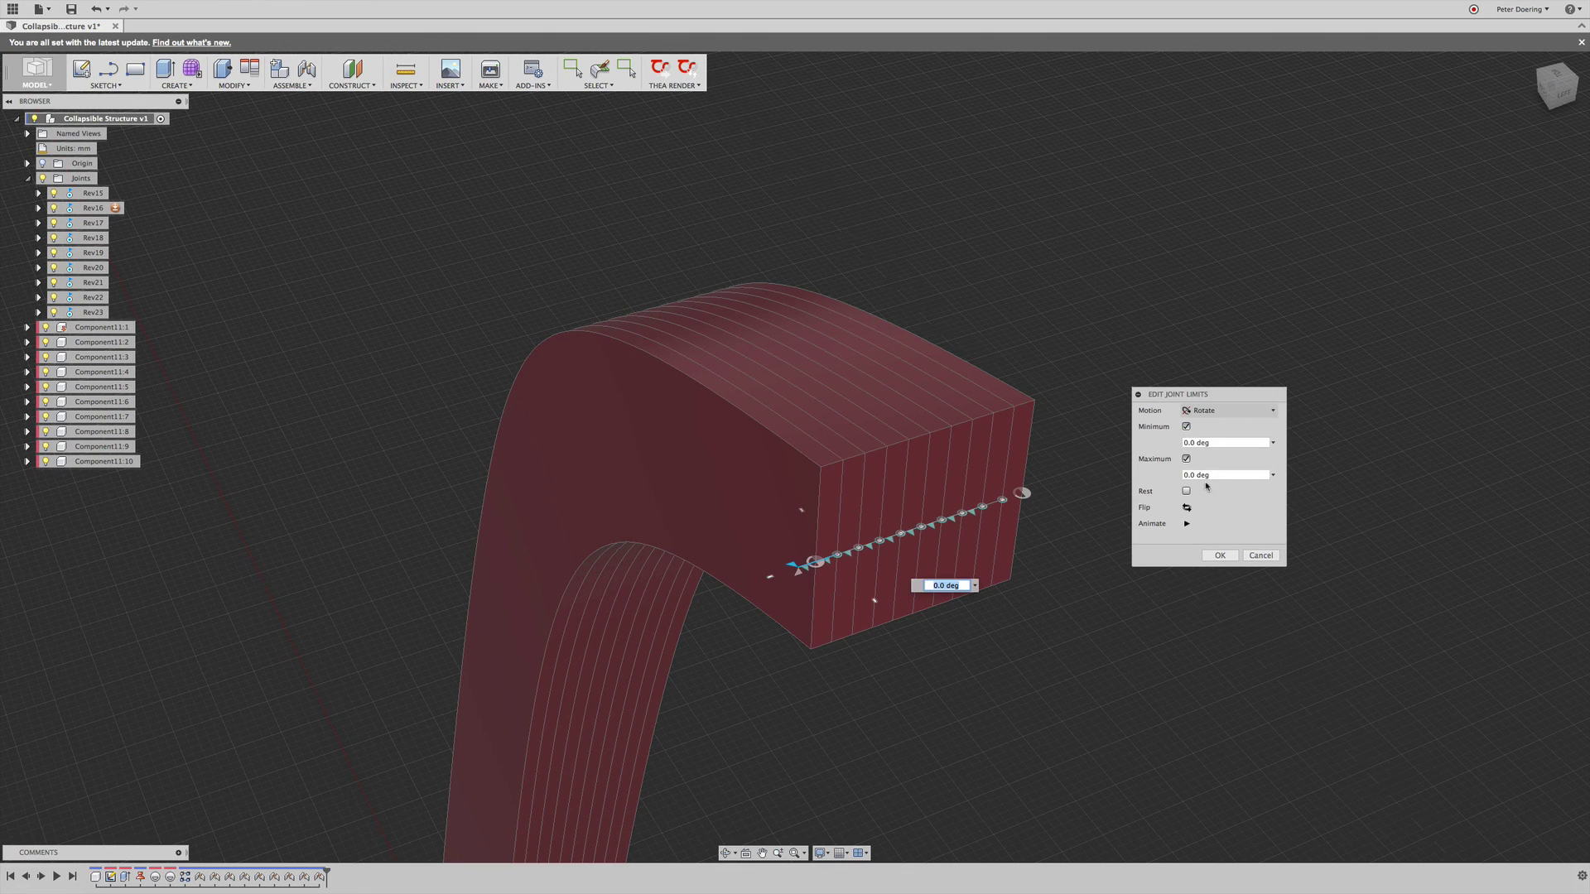
pyautogui.moveTo(1215, 443); pyautogui.dragTo(1151, 440)
pyautogui.write('-36')
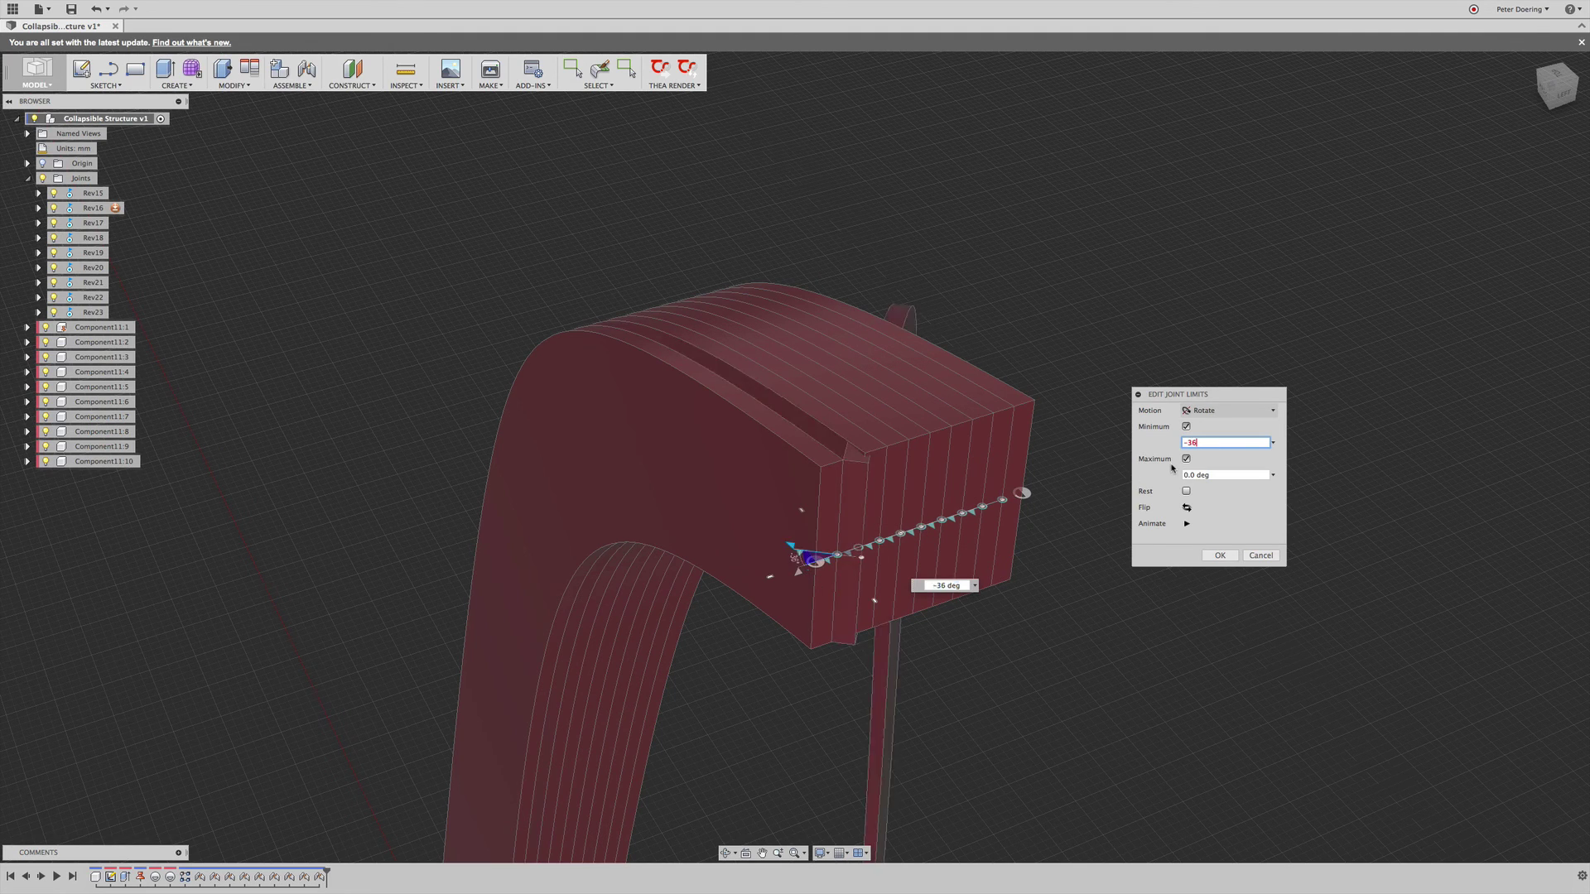
pyautogui.press('Return')
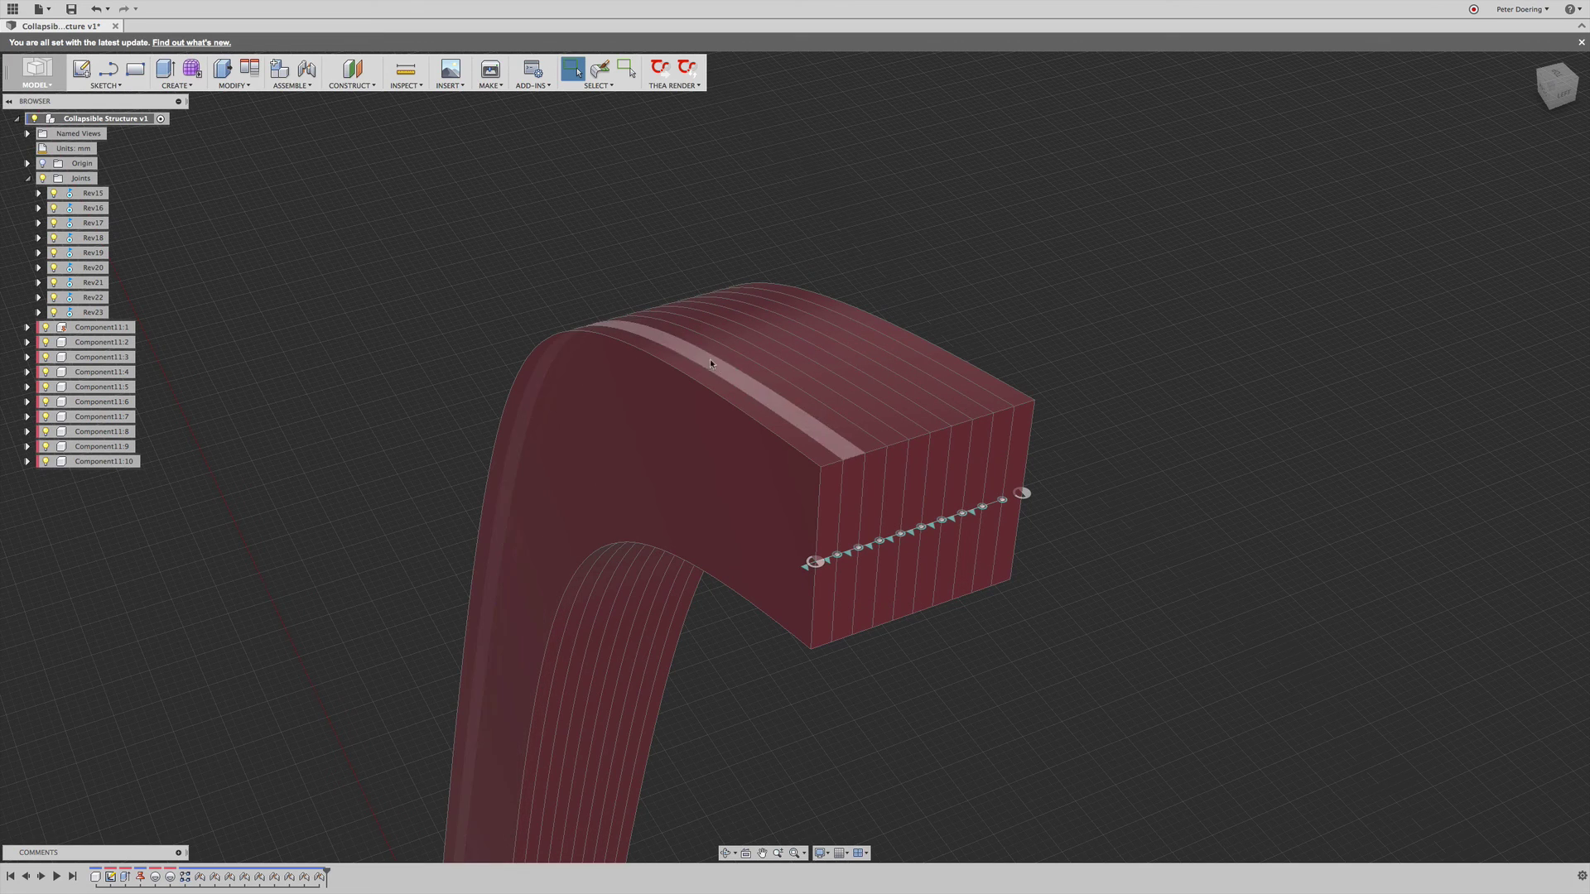
pyautogui.moveTo(691, 352); pyautogui.dragTo(744, 364)
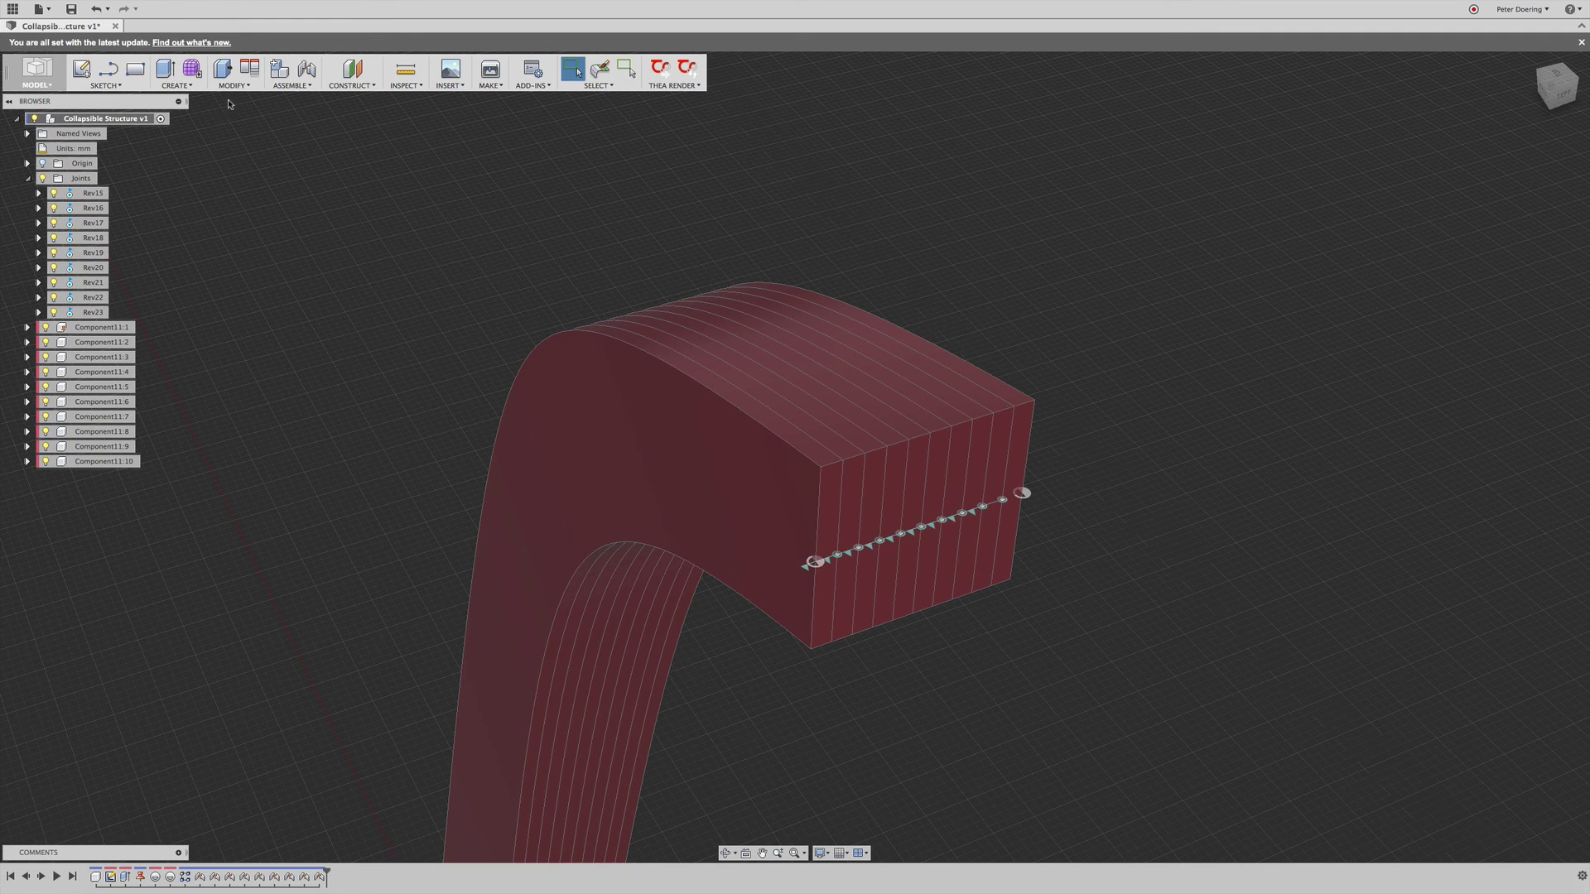
# Create a motion link between joints Rev15 and Rev16, with 360° of rotation for each
pyautogui.click(303, 86)
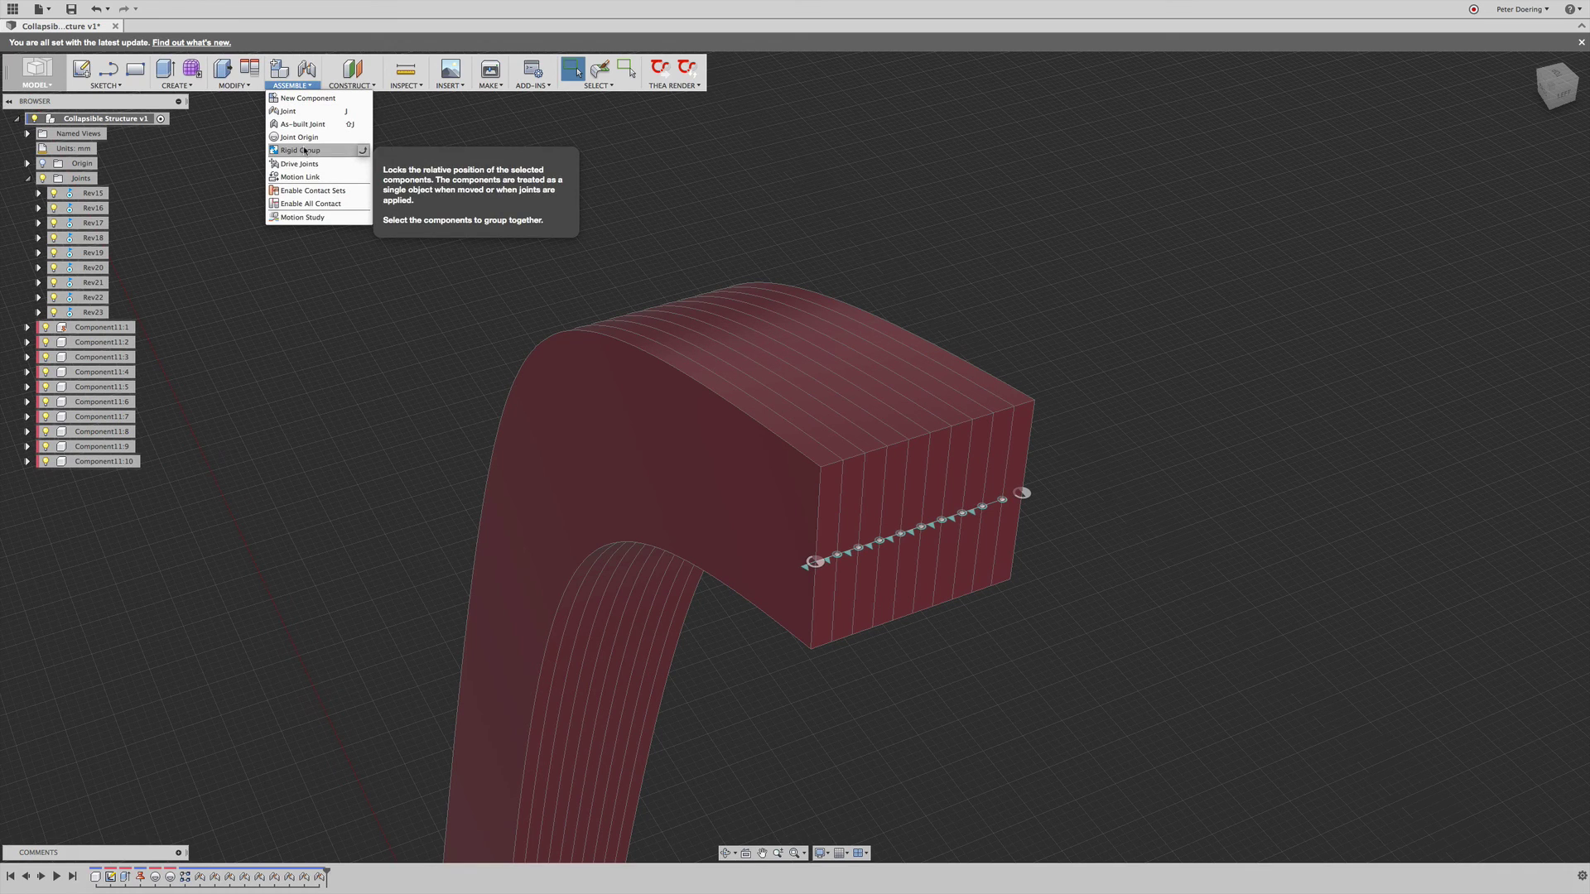
pyautogui.click(302, 177)
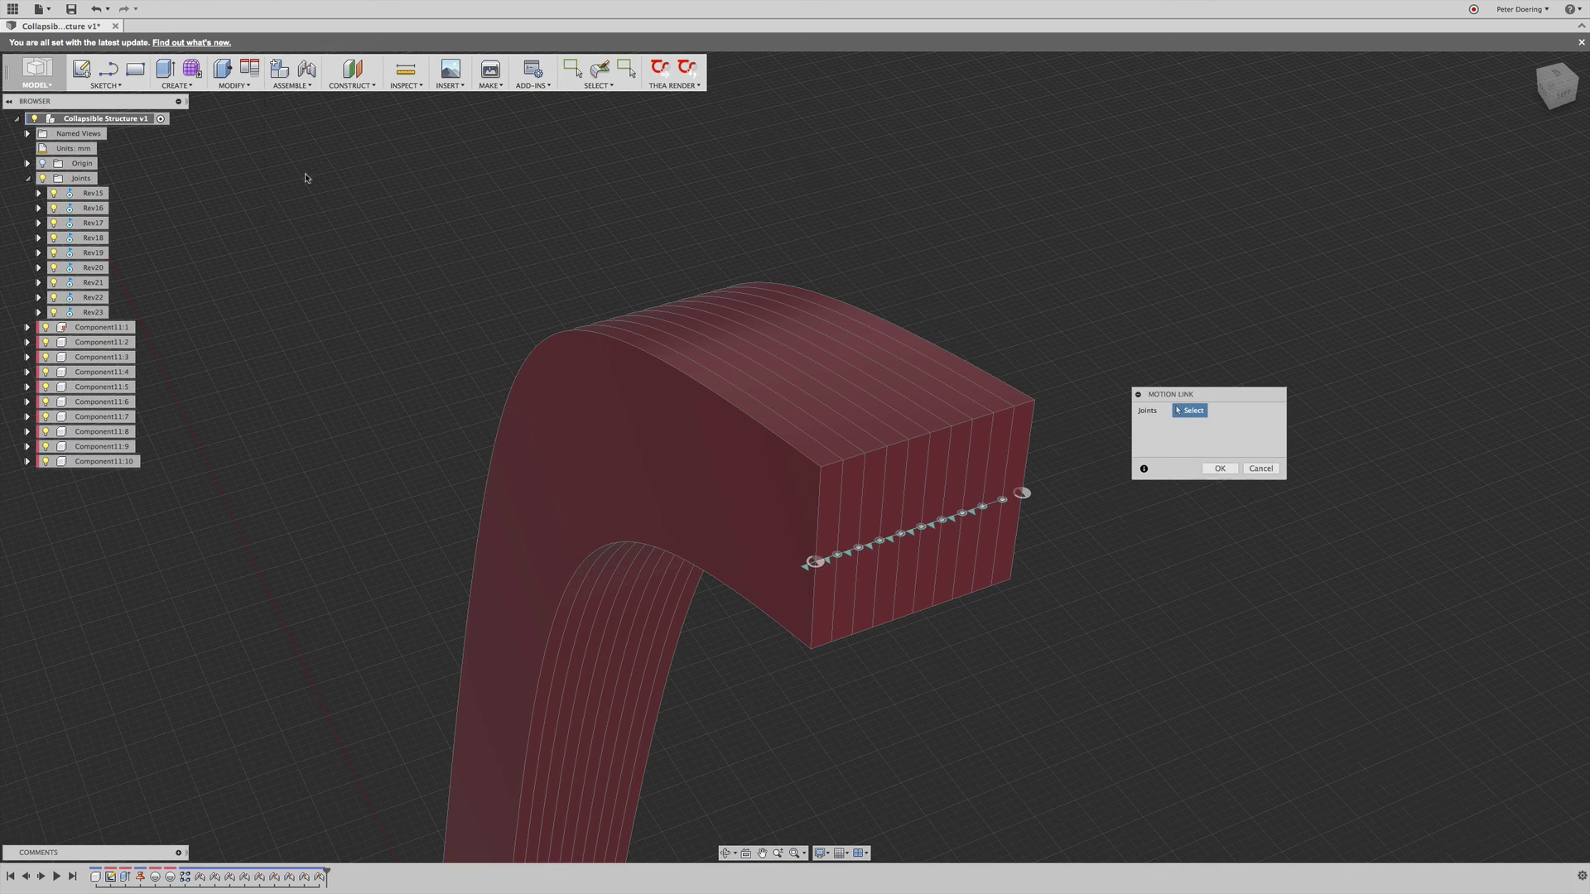
pyautogui.click(92, 193)
pyautogui.click(94, 208)
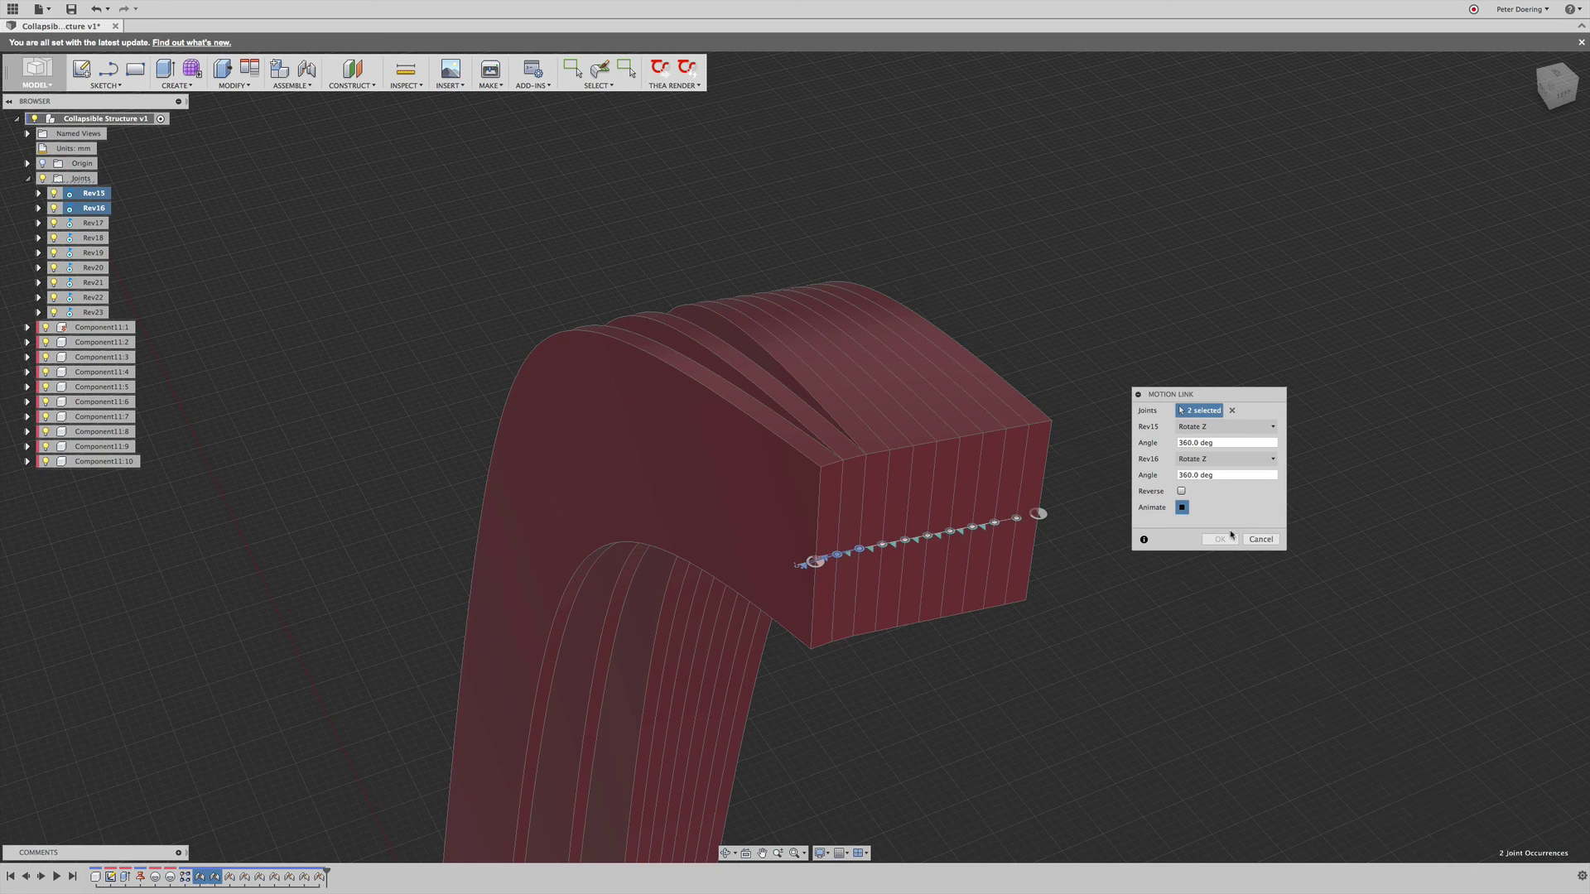
pyautogui.click(1226, 538)
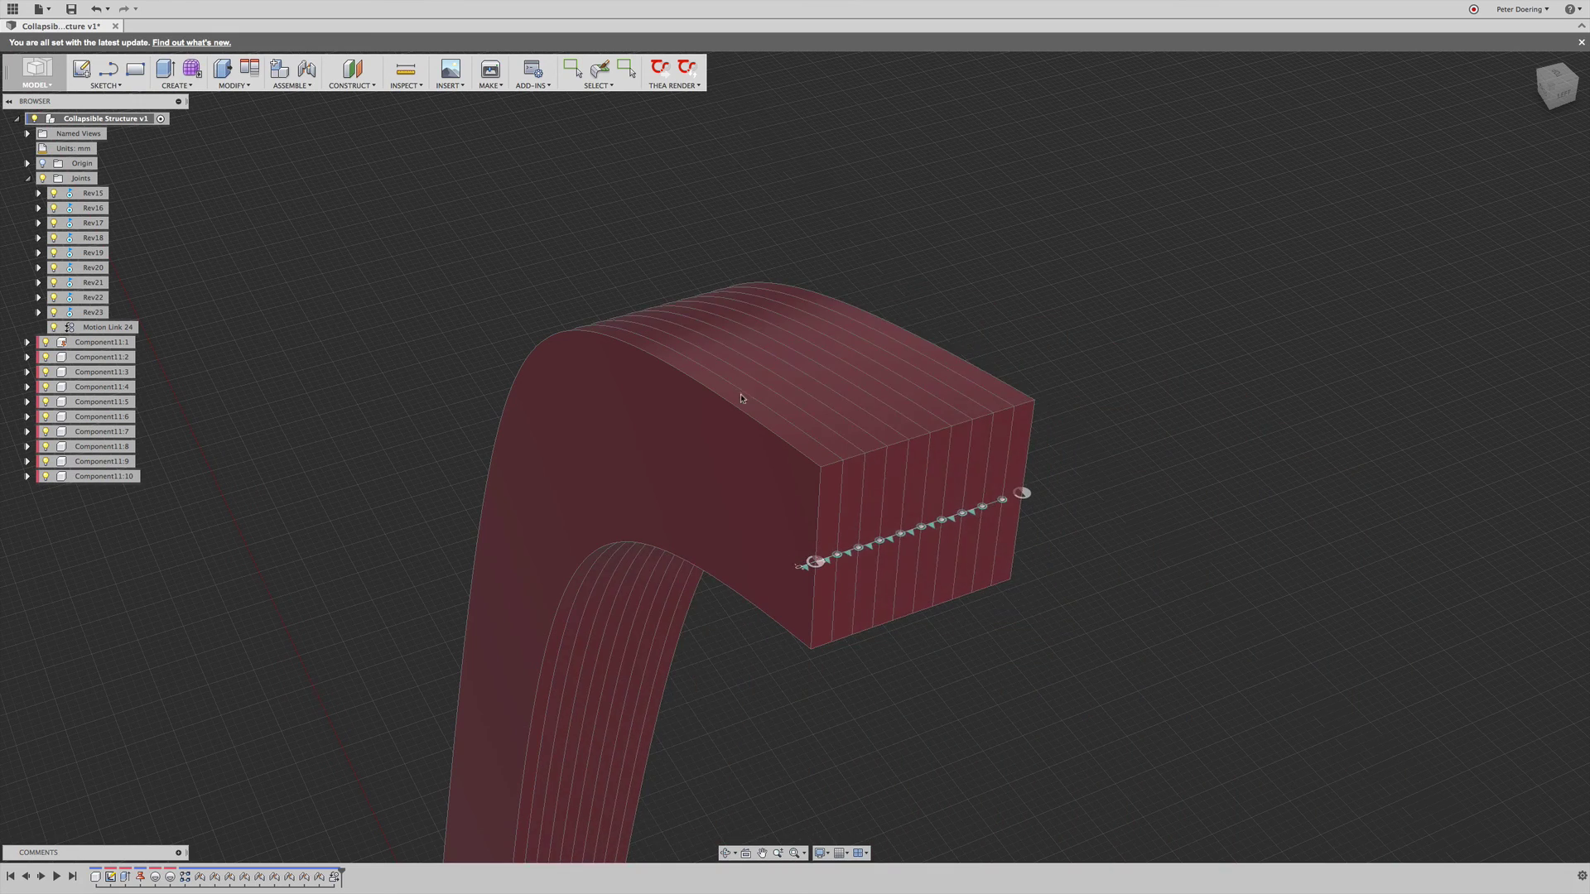
pyautogui.press('Escape')
# Create a motion link between joints Rev16 and Rev17, with 360° of rotation for each
pyautogui.rightClick(384, 278)
pyautogui.click(384, 241)
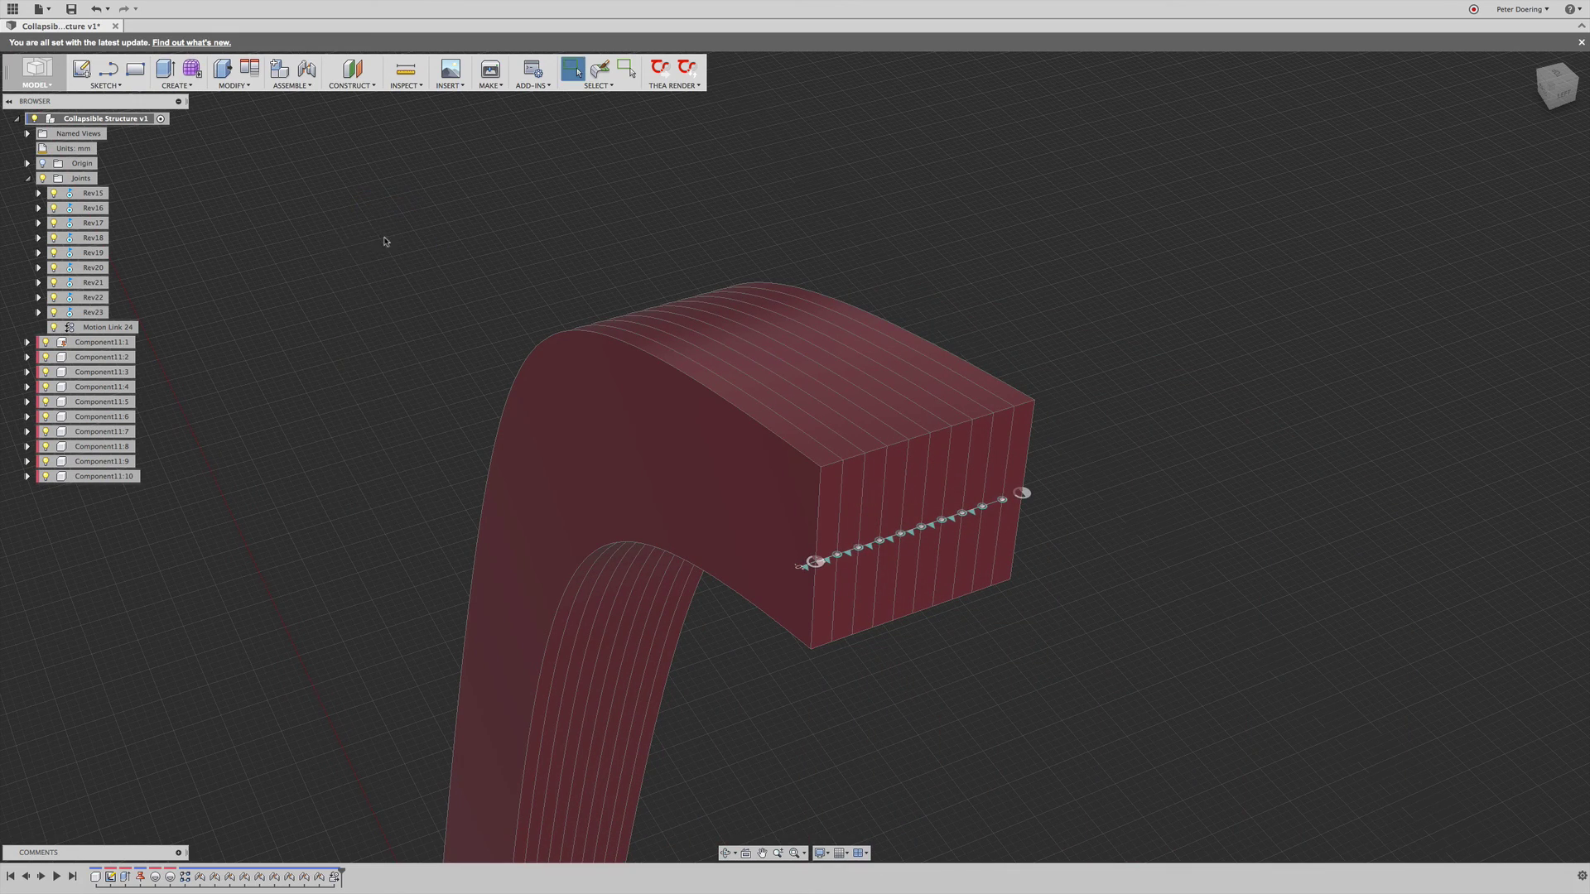
pyautogui.click(88, 209)
pyautogui.click(91, 224)
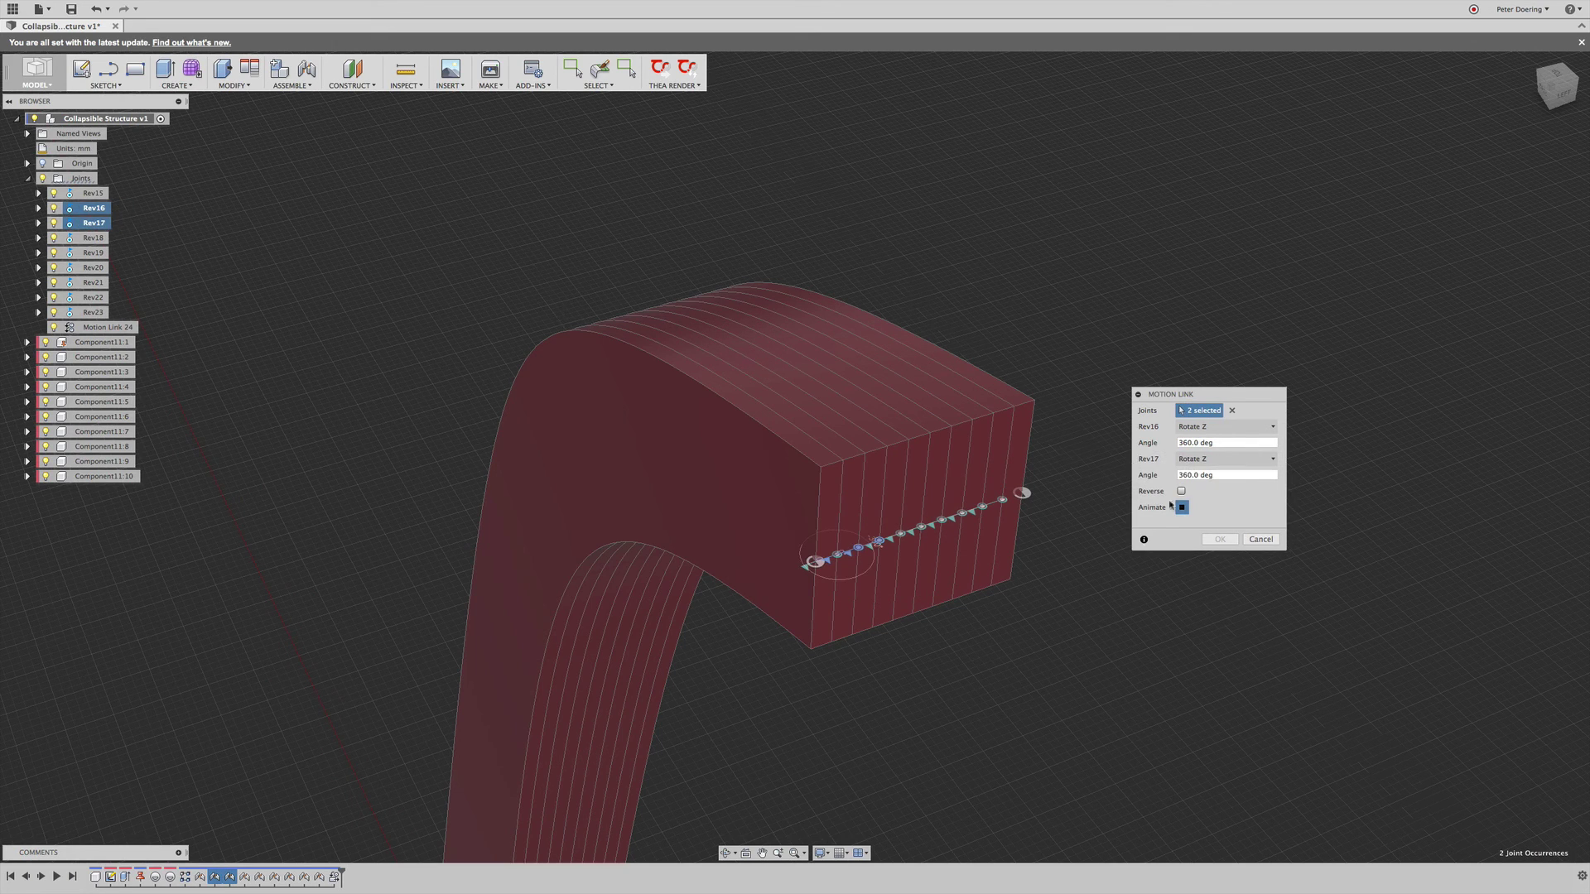
pyautogui.click(1220, 539)
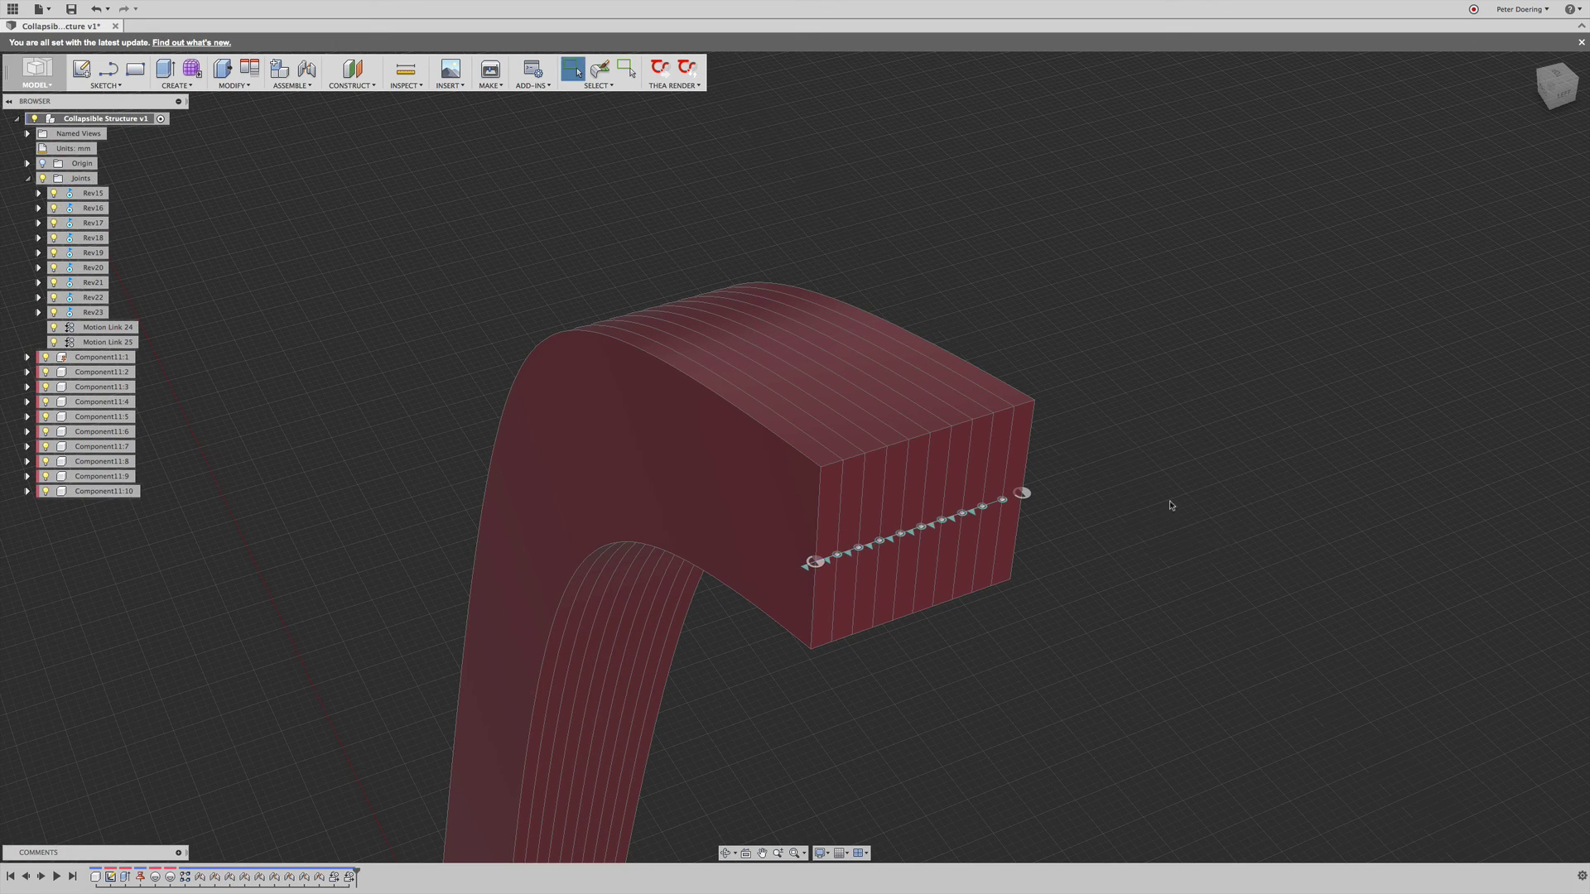
# Create a motion link between joints Rev17 and Rev18, with 360° of rotation for each
pyautogui.rightClick(212, 250)
pyautogui.click(213, 169)
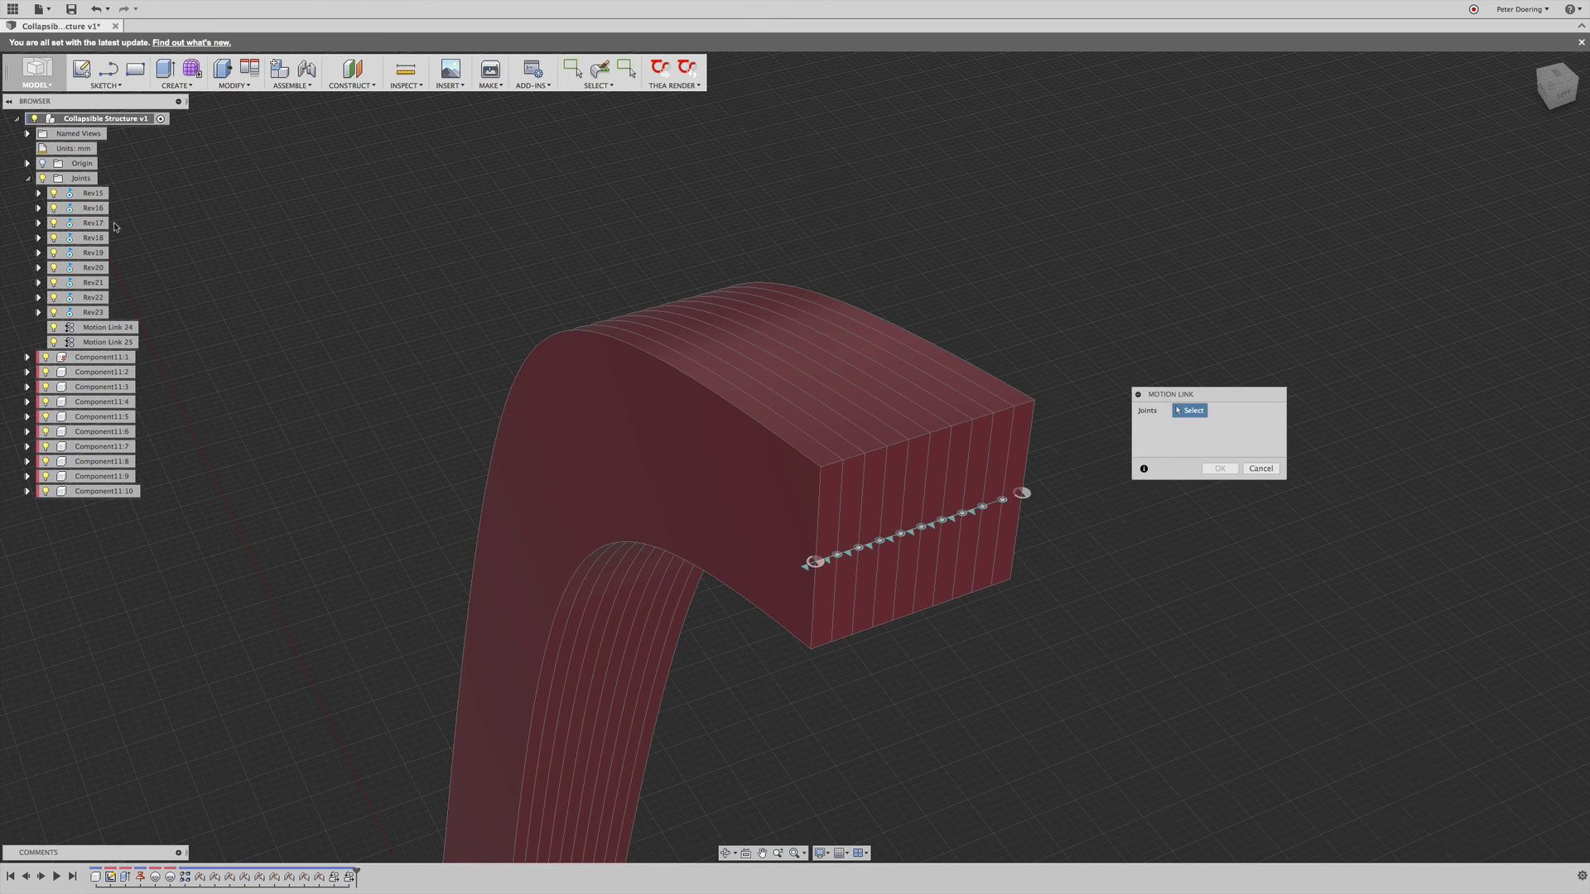
pyautogui.click(97, 226)
pyautogui.click(98, 237)
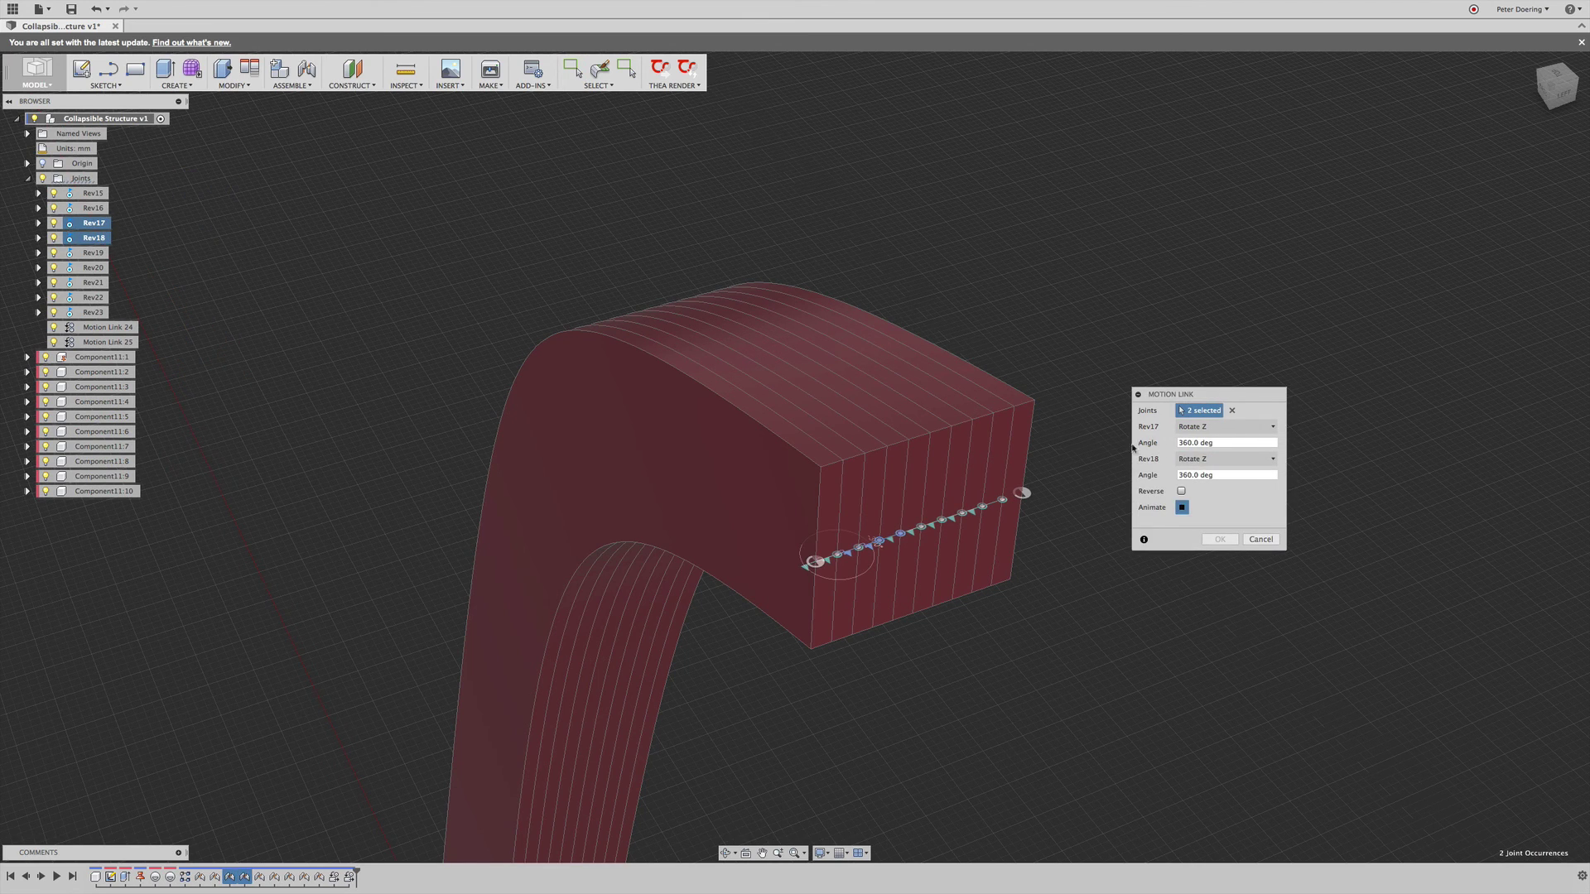
pyautogui.press('Return')
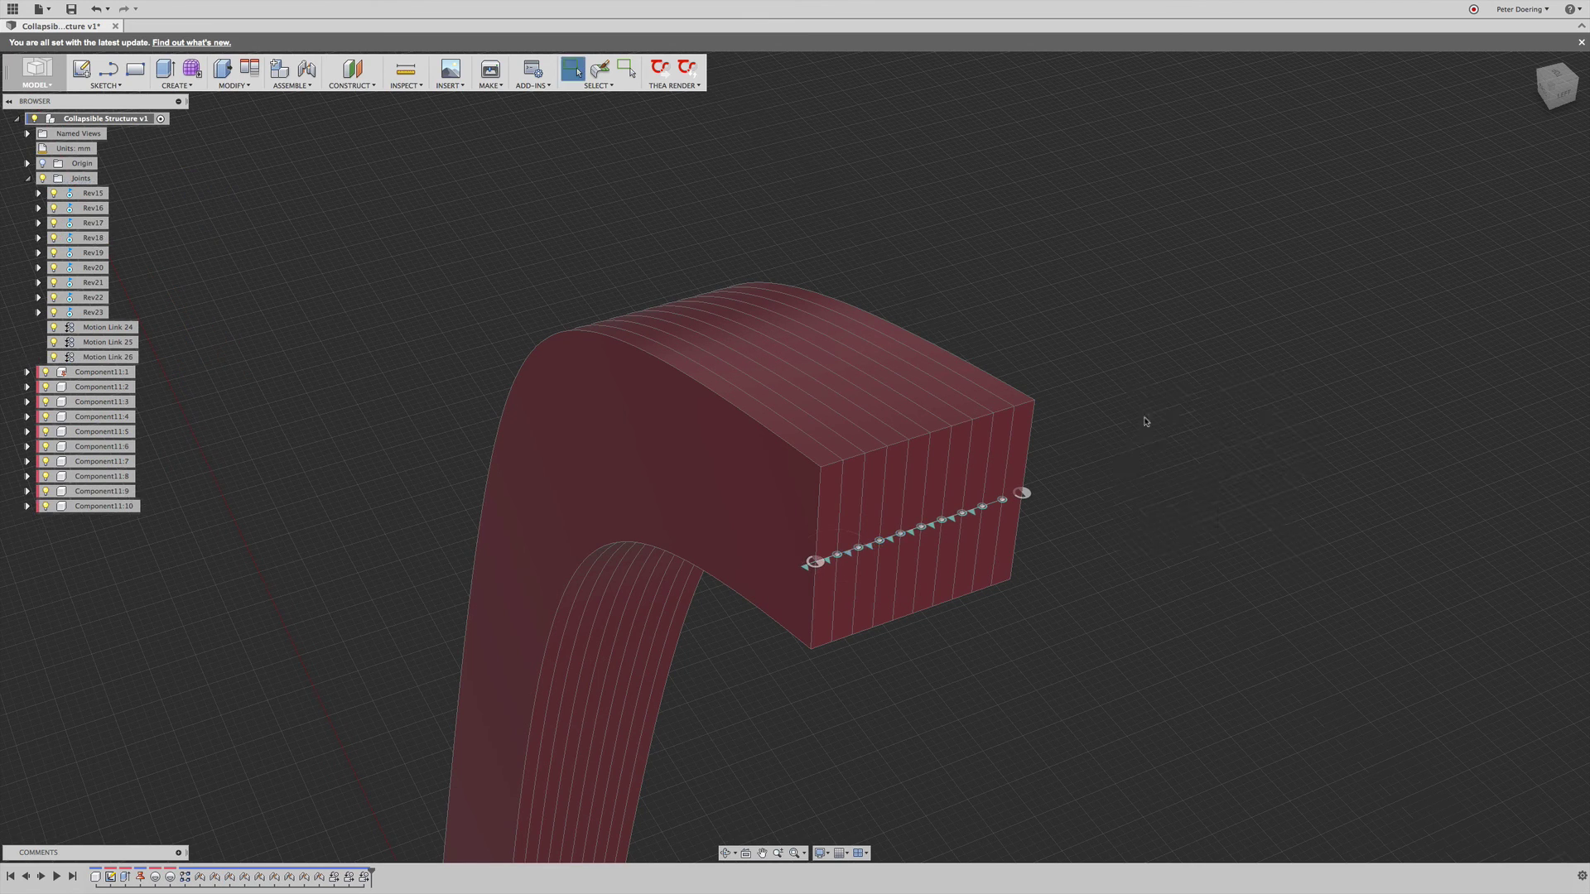
# Create a motion link between joints Rev18 and Rev19, with 360° of rotation for each
pyautogui.rightClick(217, 266)
pyautogui.click(218, 176)
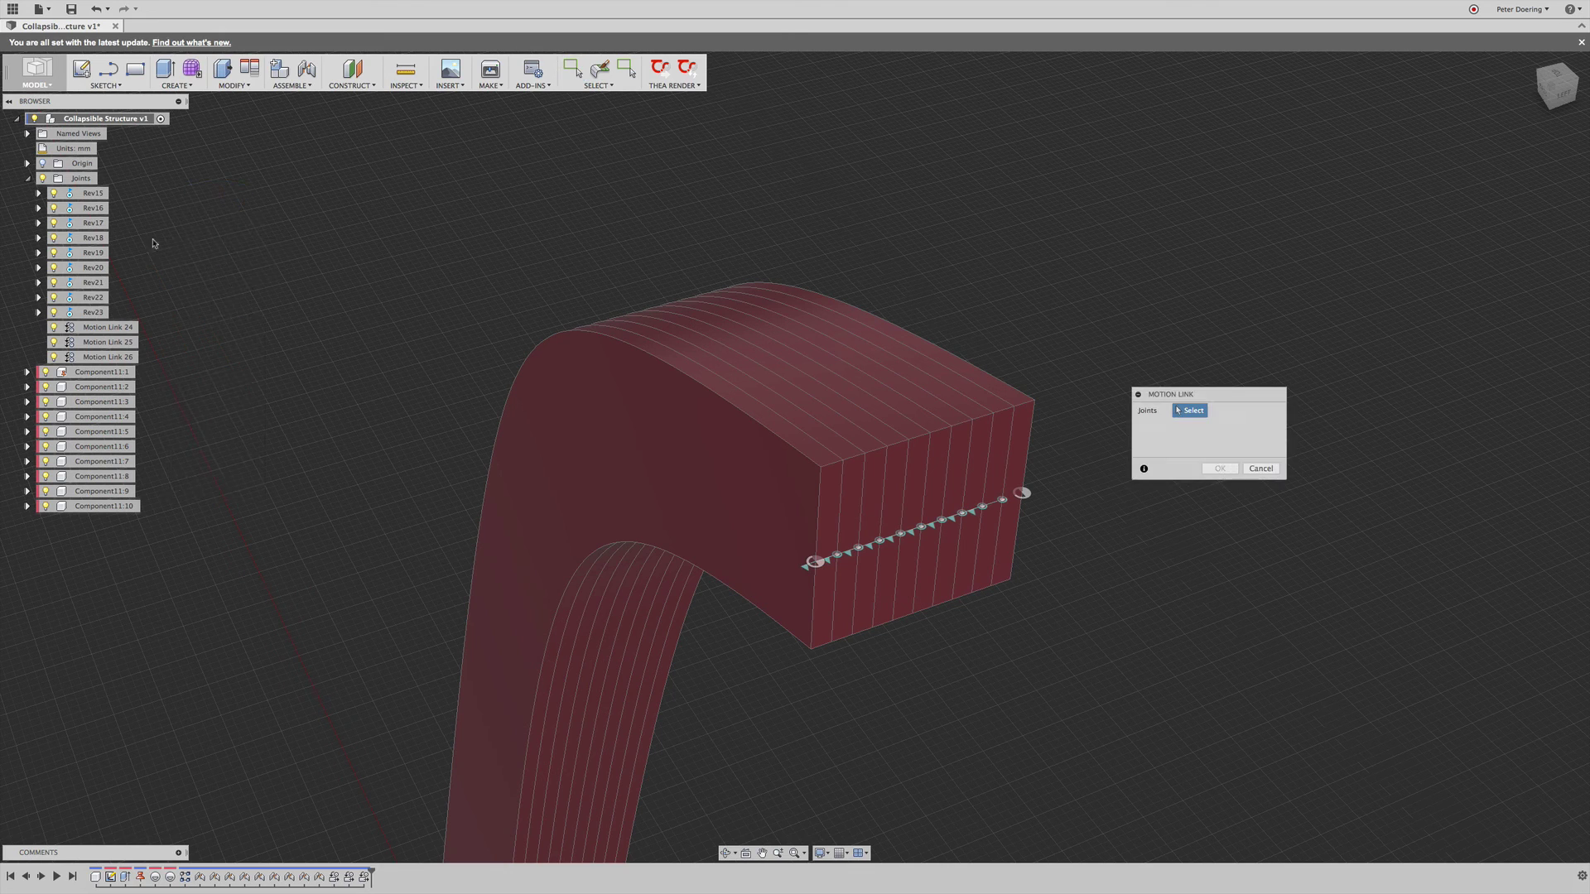
pyautogui.click(96, 239)
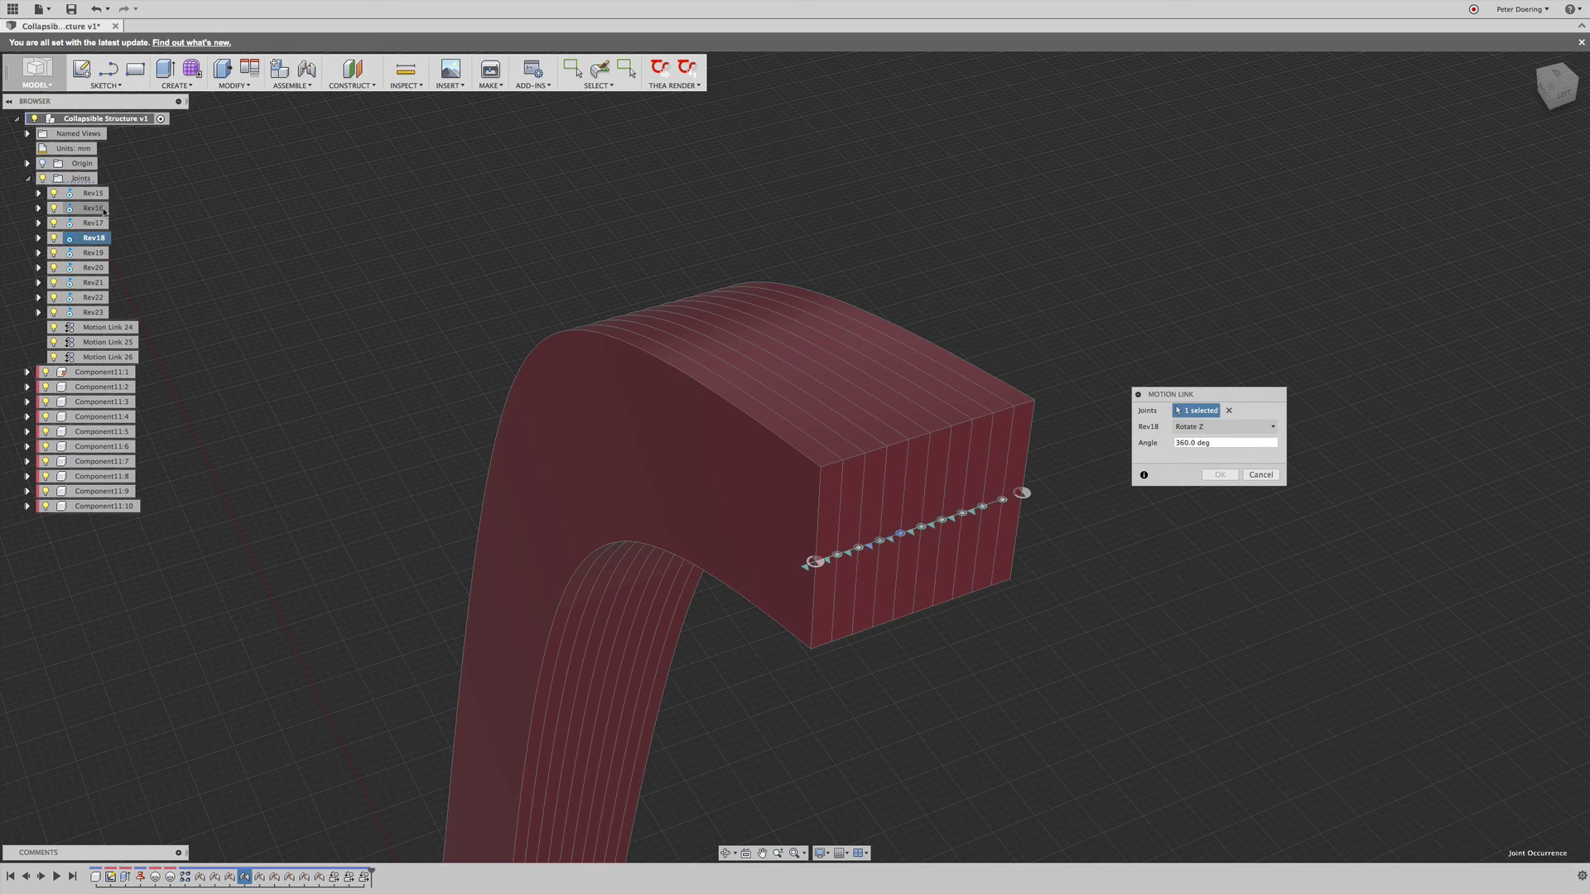
pyautogui.click(96, 253)
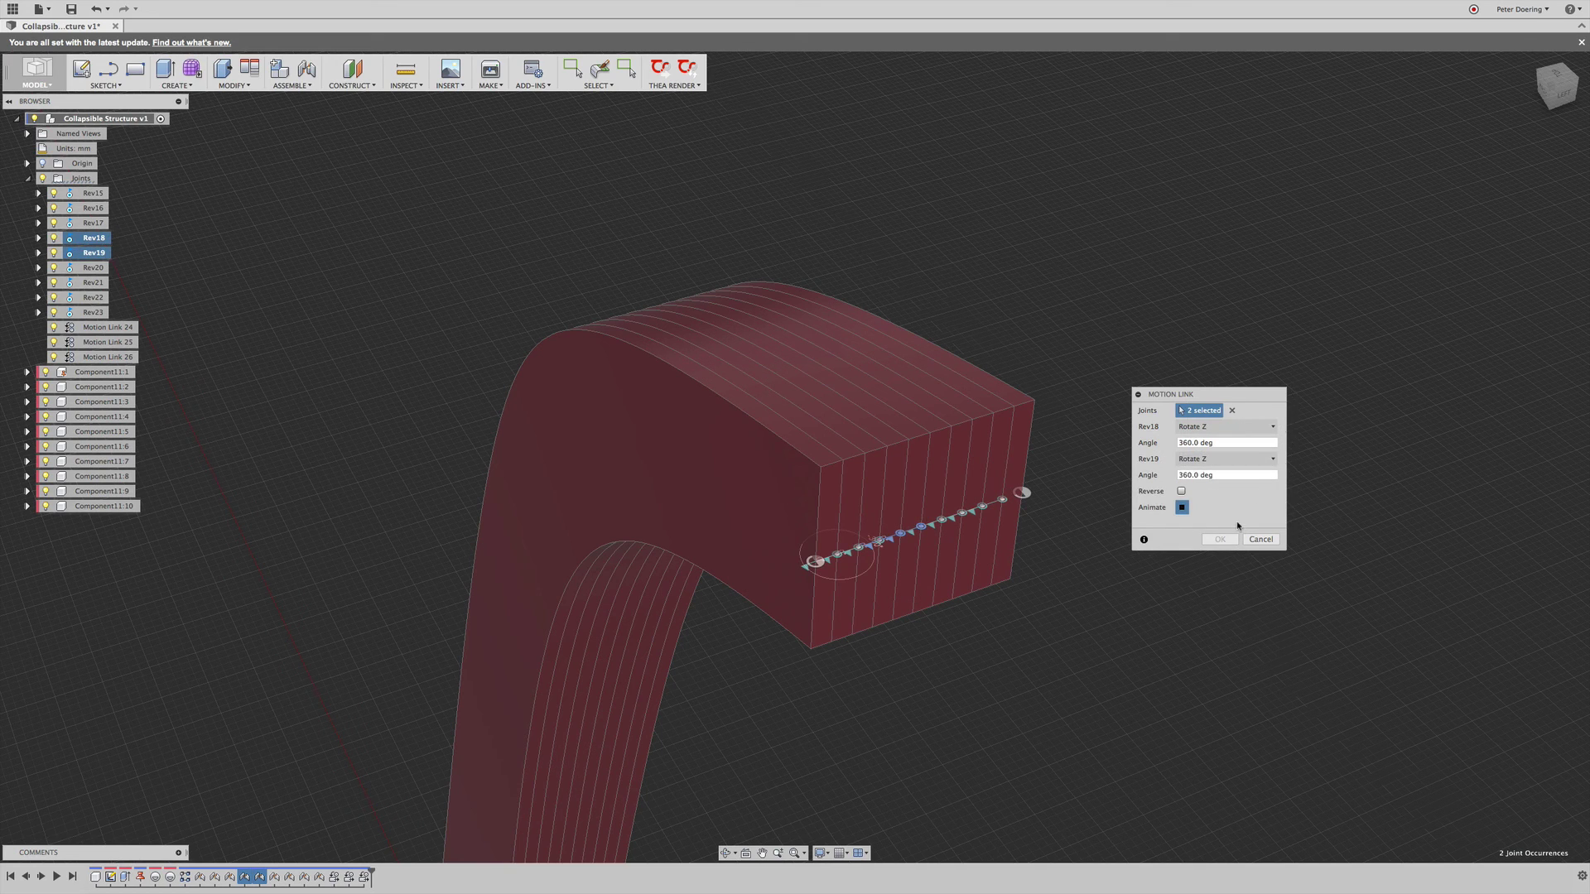
pyautogui.press('Return')
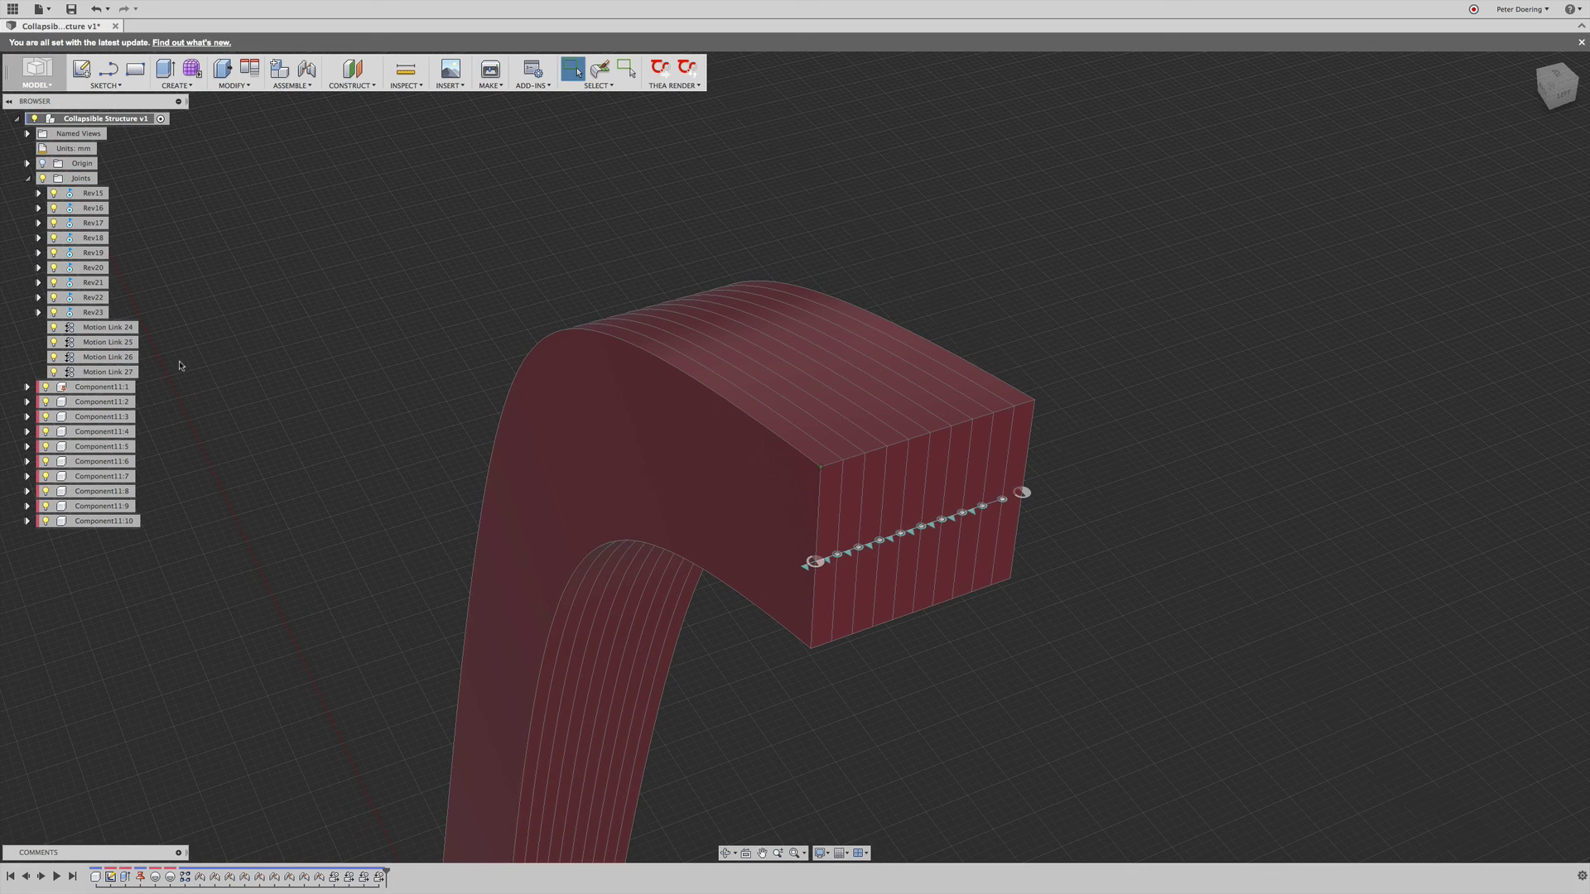
# Select the joints linked by Motion Link 27 to check which pair it connects
pyautogui.rightClick(133, 371)
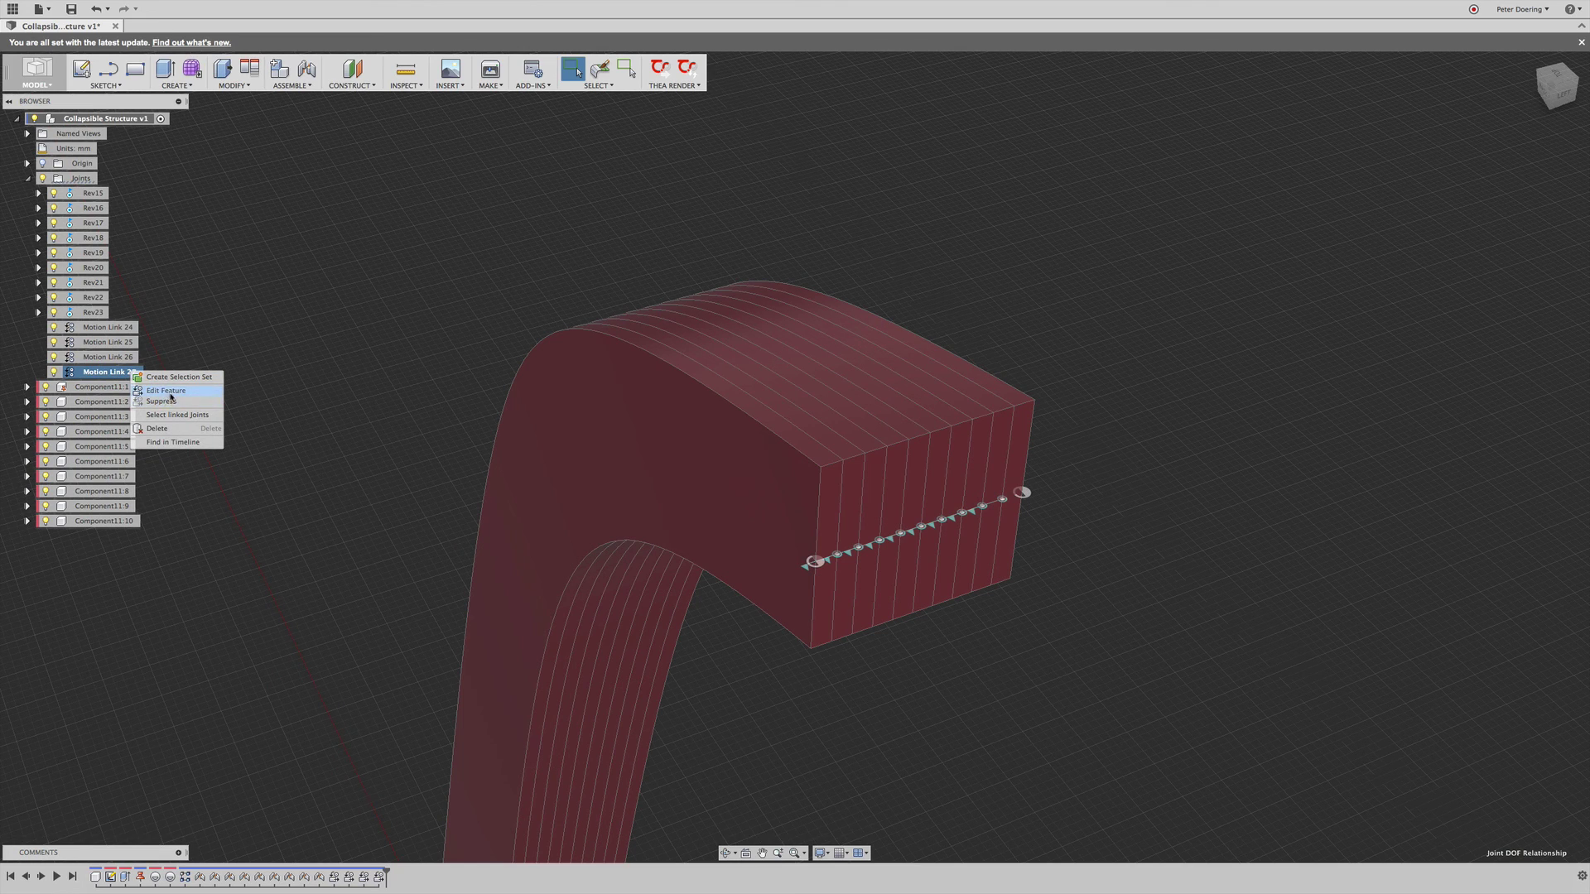
pyautogui.click(178, 415)
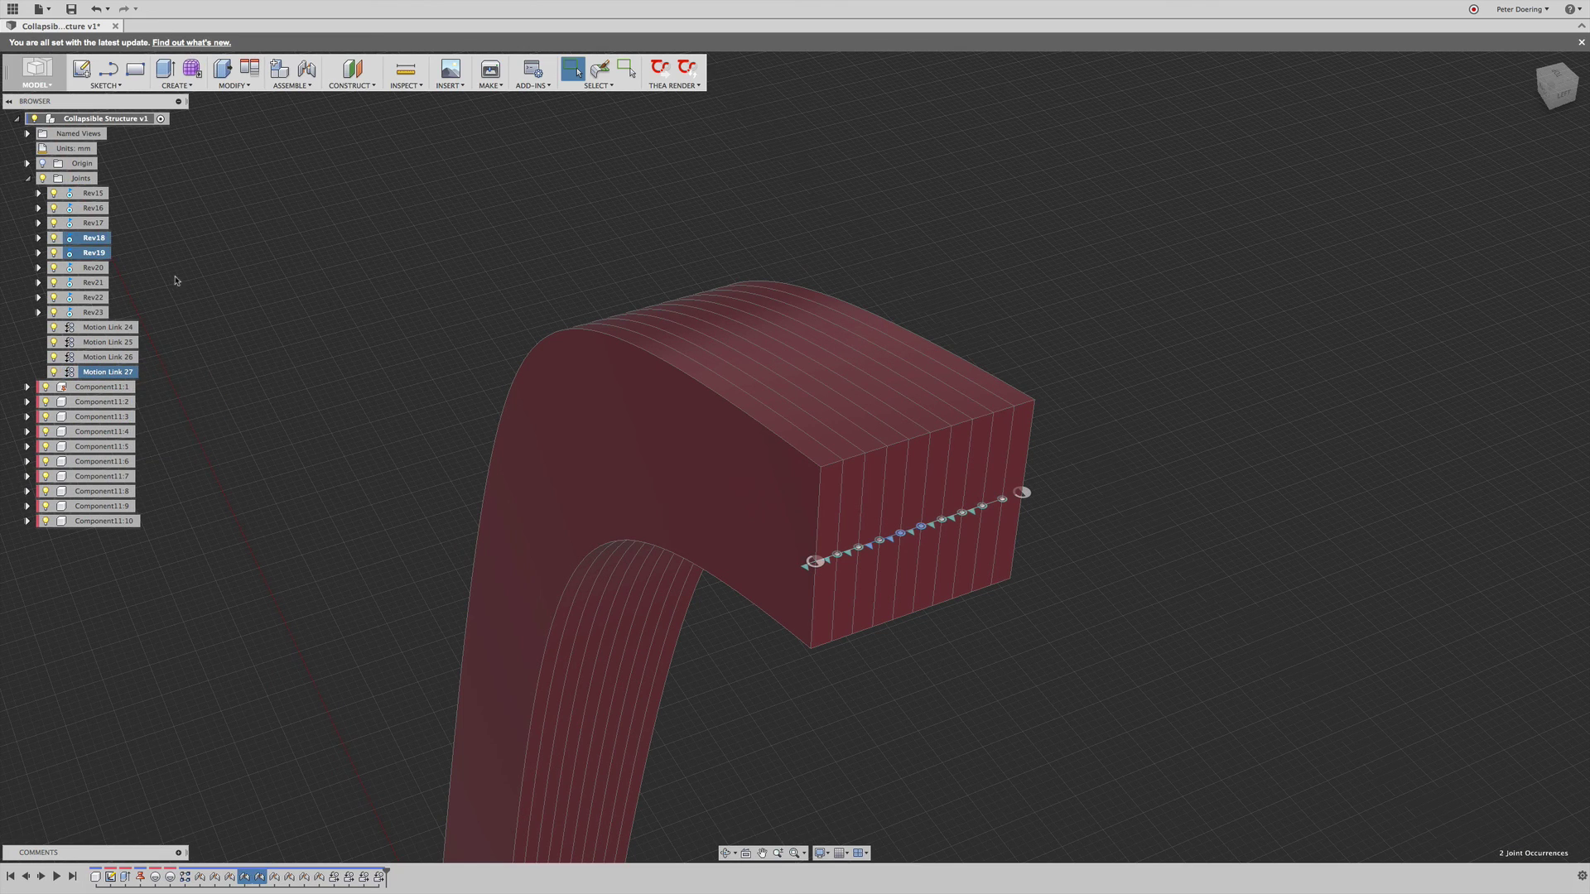
pyautogui.rightClick(126, 379)
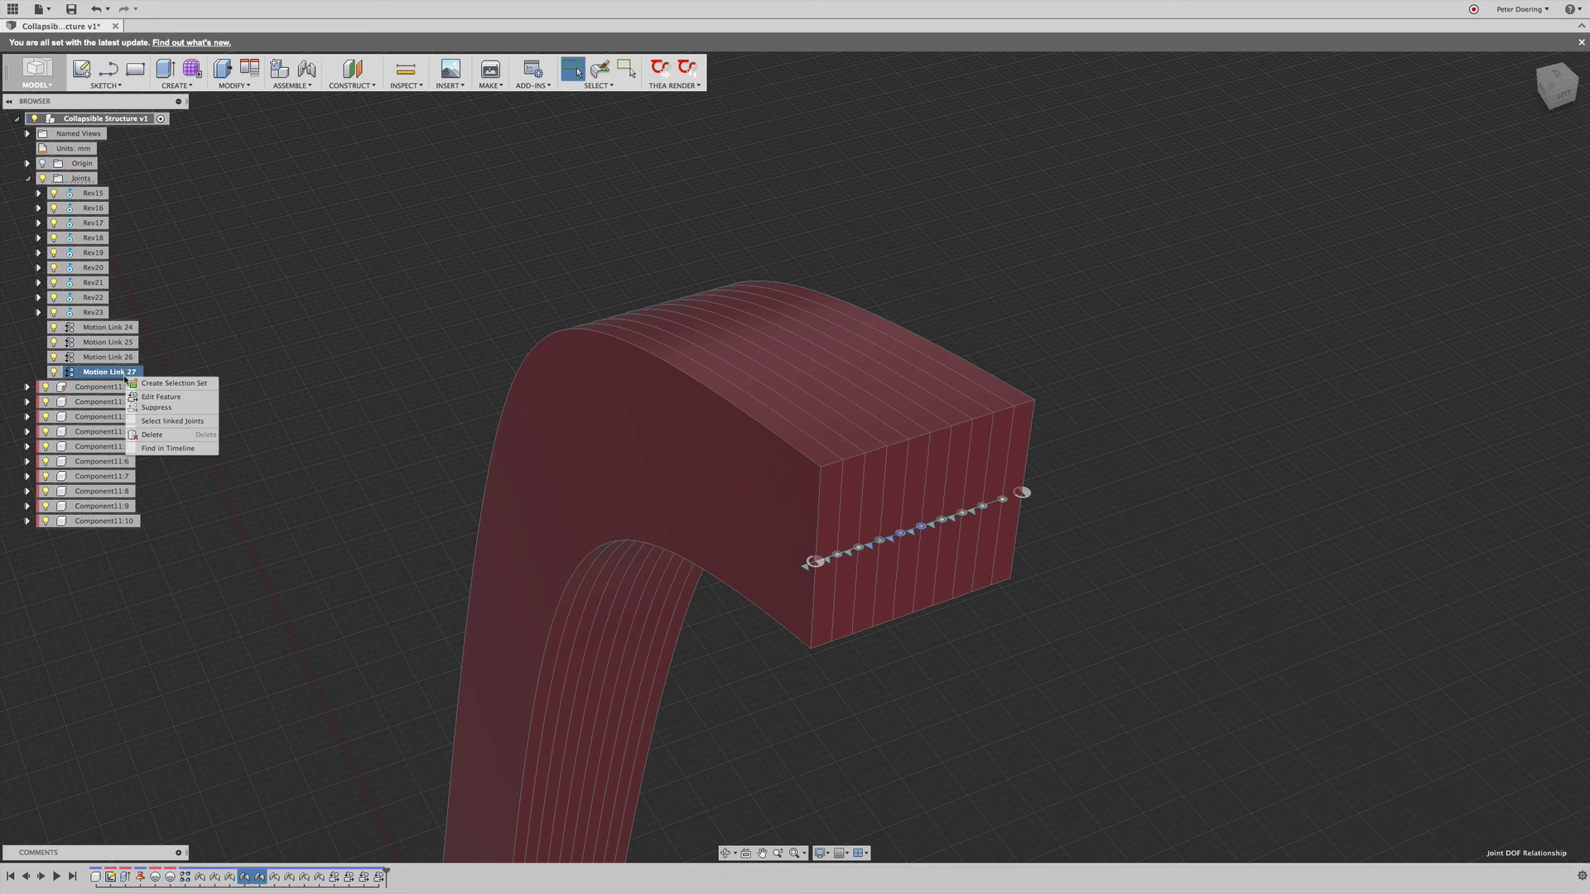
pyautogui.click(160, 421)
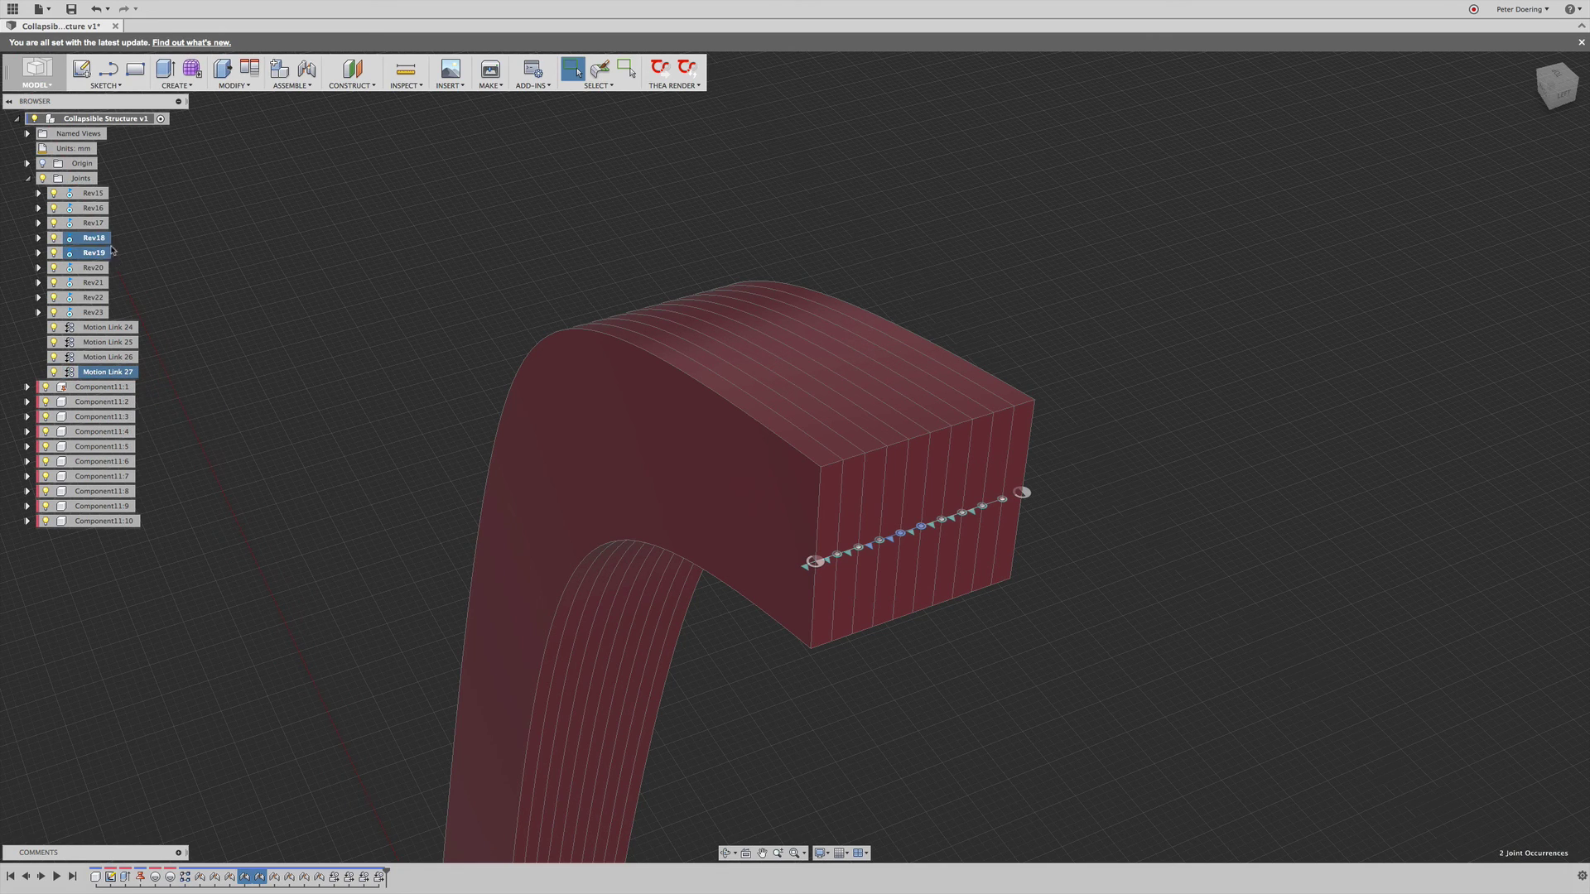
pyautogui.click(248, 252)
pyautogui.rightClick(278, 237)
pyautogui.click(314, 219)
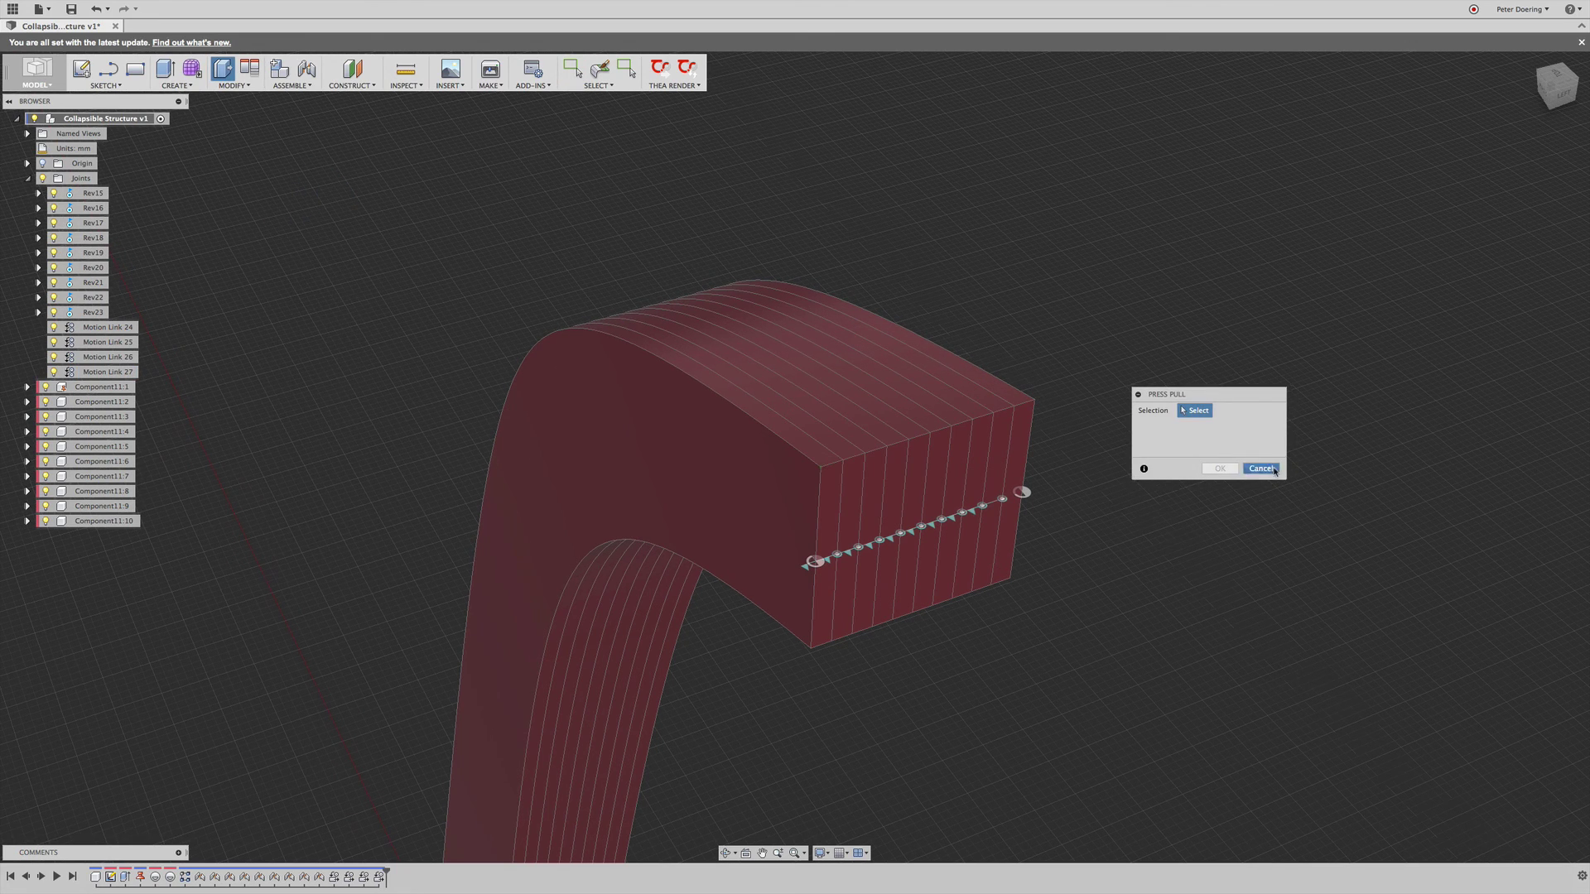
pyautogui.click(1259, 469)
# Create a motion link between joints Rev19 and Rev20, with 360° of rotation for each
pyautogui.rightClick(321, 323)
pyautogui.click(319, 159)
pyautogui.click(291, 85)
pyautogui.click(301, 176)
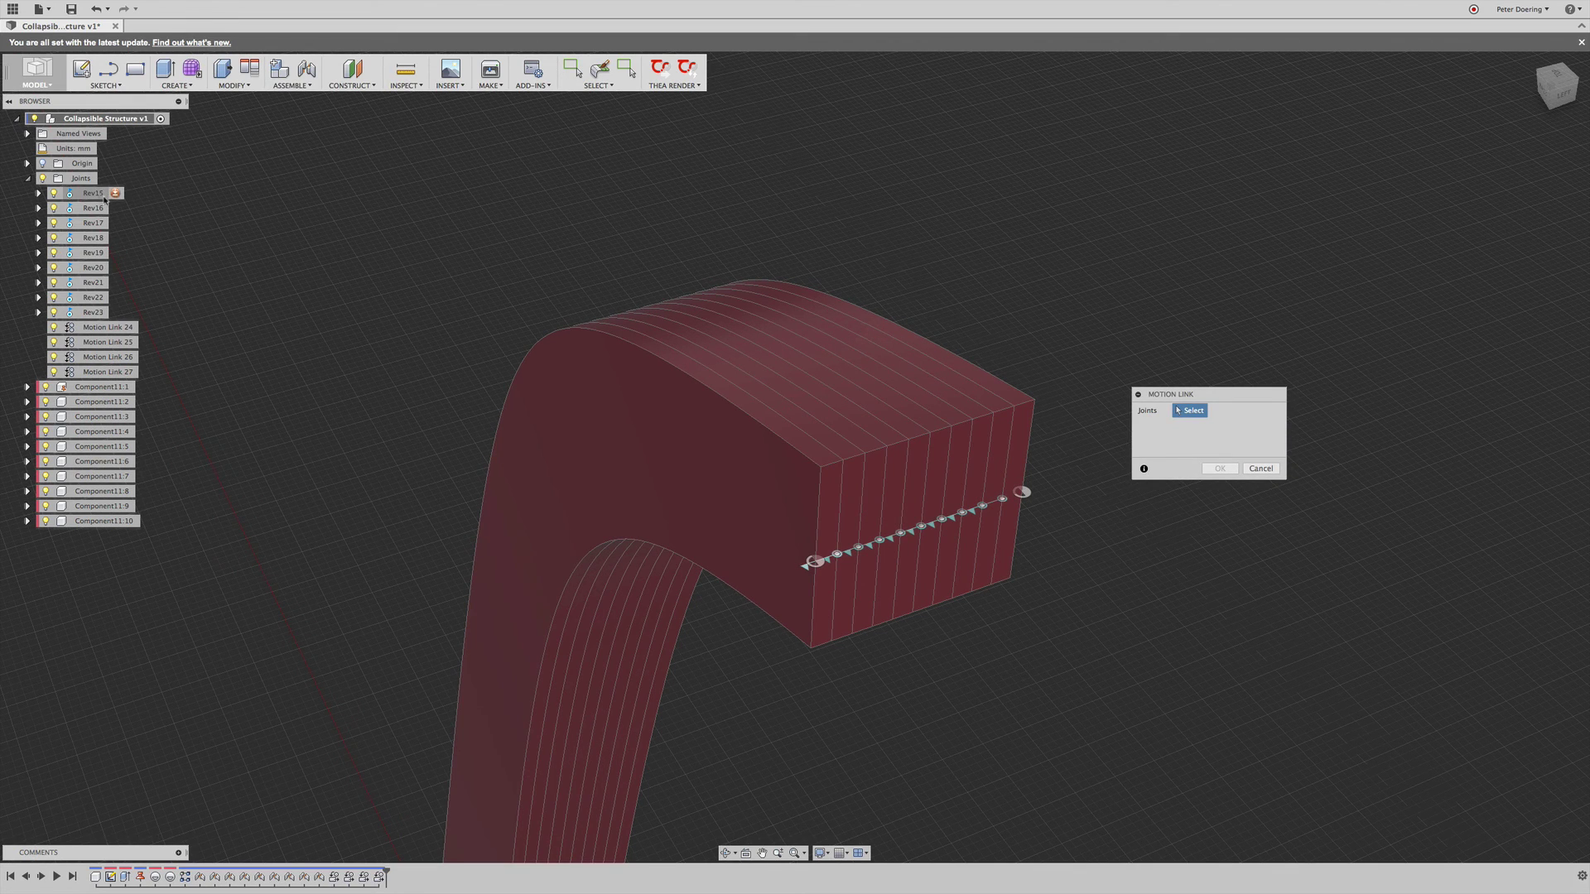
pyautogui.click(93, 253)
pyautogui.click(94, 268)
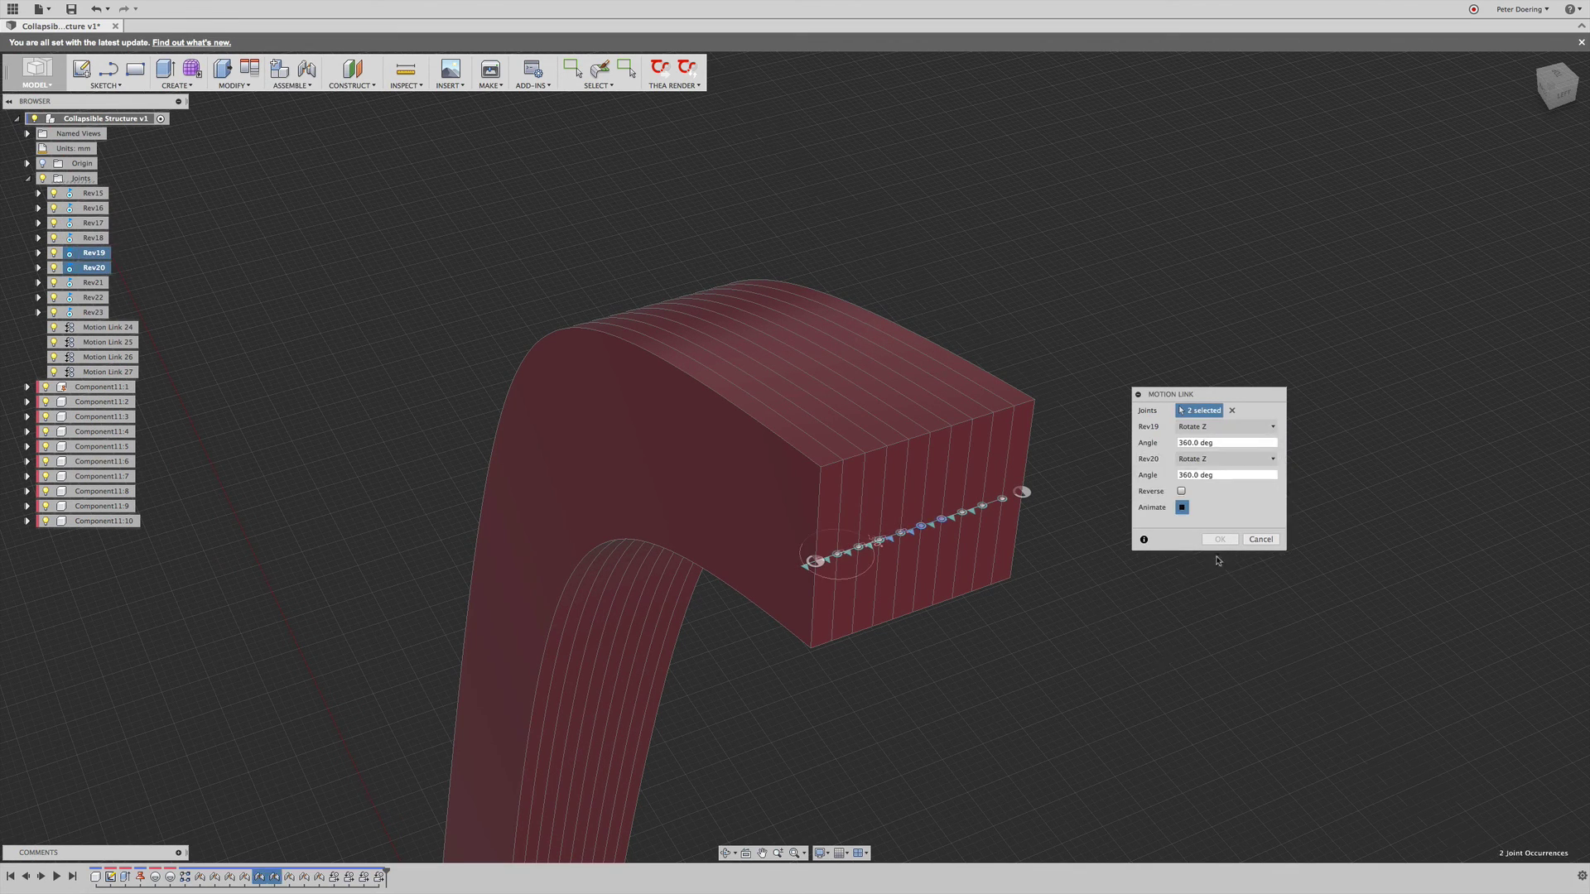
pyautogui.click(1220, 540)
# Check which pair of joints Motion Link 28 connects, and clear the joint selection
pyautogui.rightClick(116, 387)
pyautogui.click(165, 426)
pyautogui.rightClick(284, 289)
pyautogui.click(291, 255)
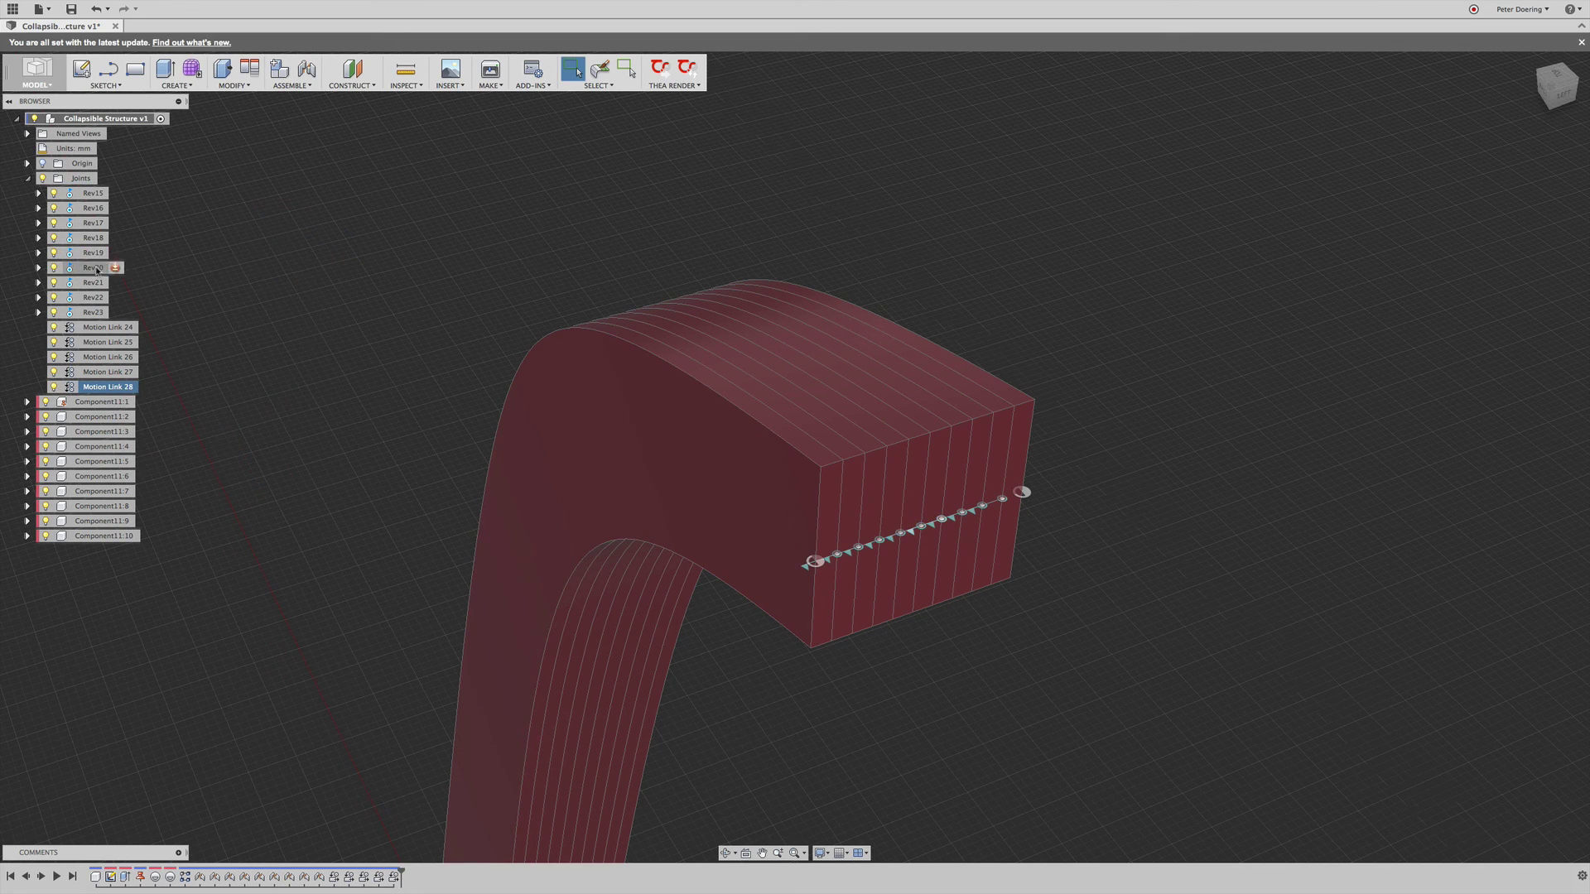
# Create a motion link between joints Rev20 and Rev21, with 360° of rotation for each
pyautogui.rightClick(191, 270)
pyautogui.click(292, 74)
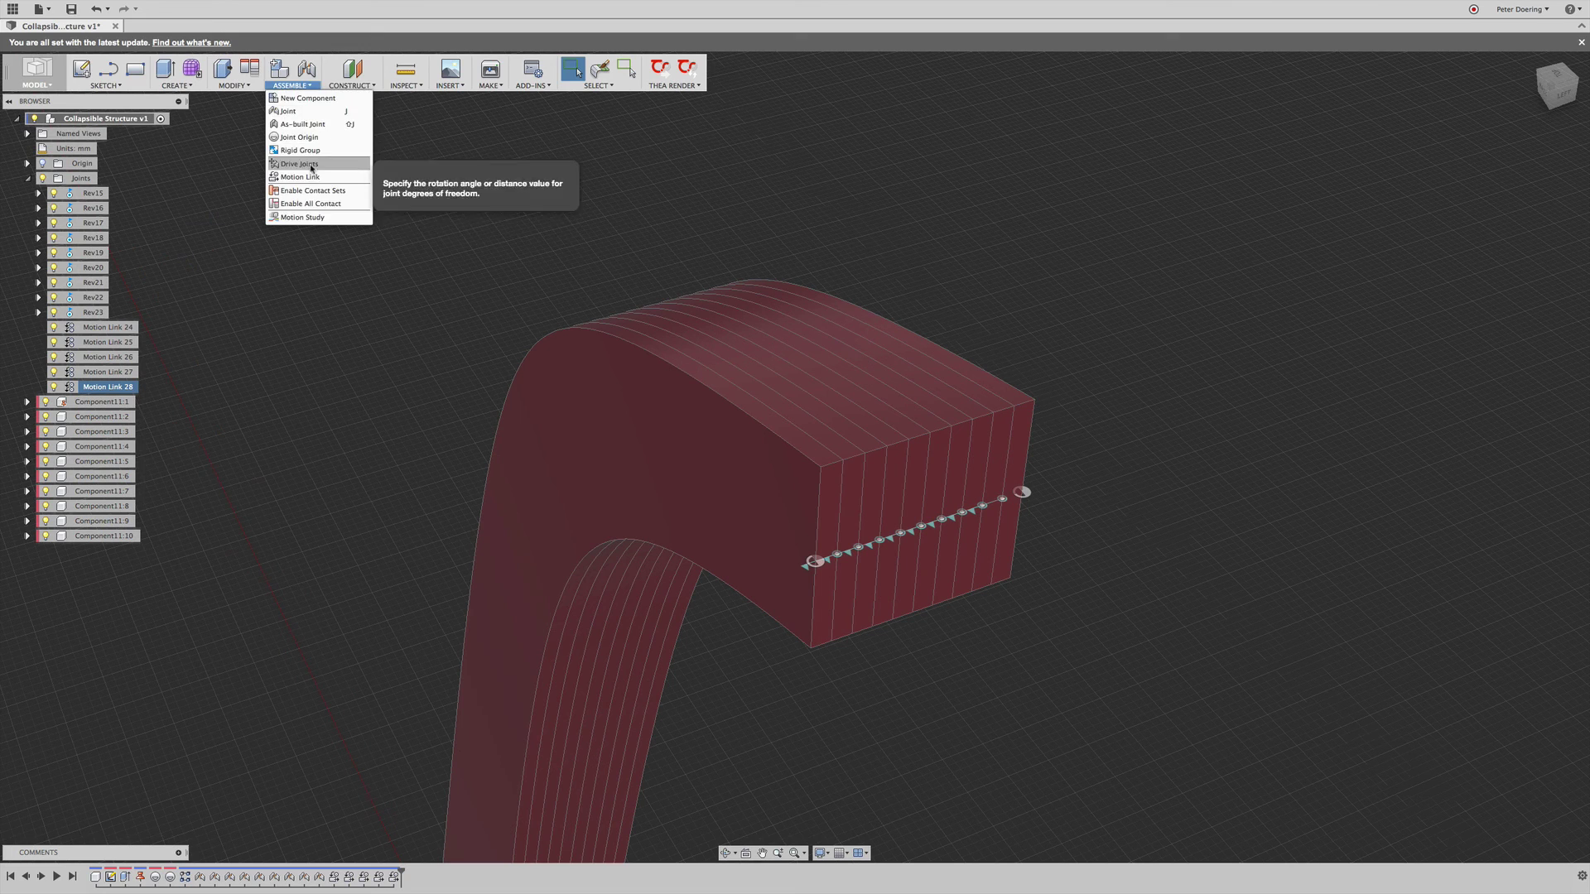
pyautogui.click(308, 180)
pyautogui.click(94, 267)
pyautogui.click(94, 282)
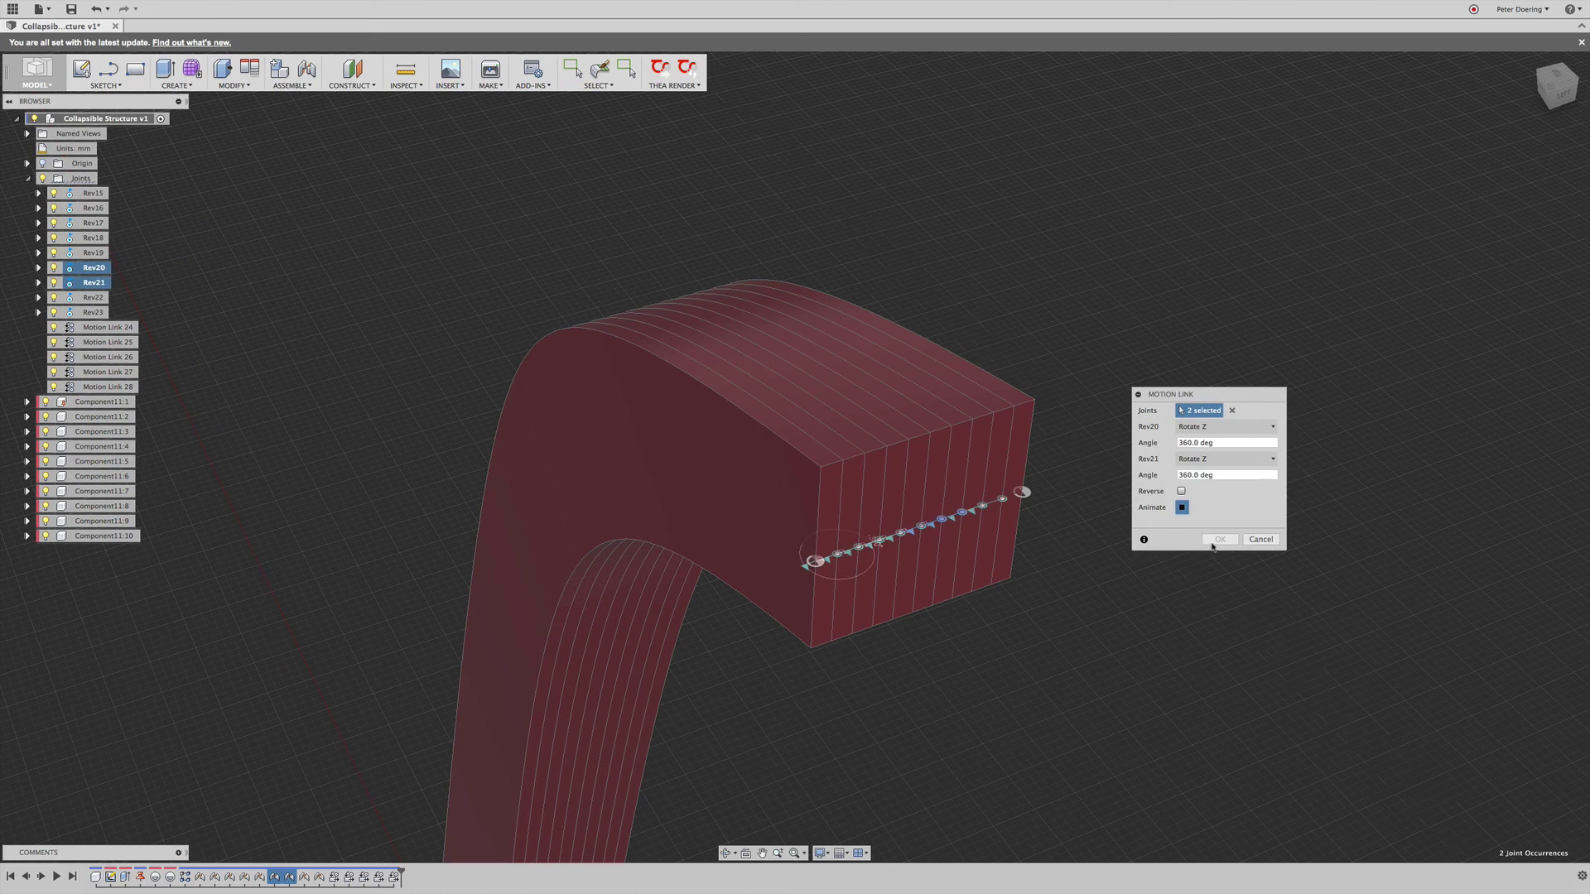
pyautogui.click(1219, 540)
pyautogui.rightClick(222, 265)
pyautogui.click(238, 218)
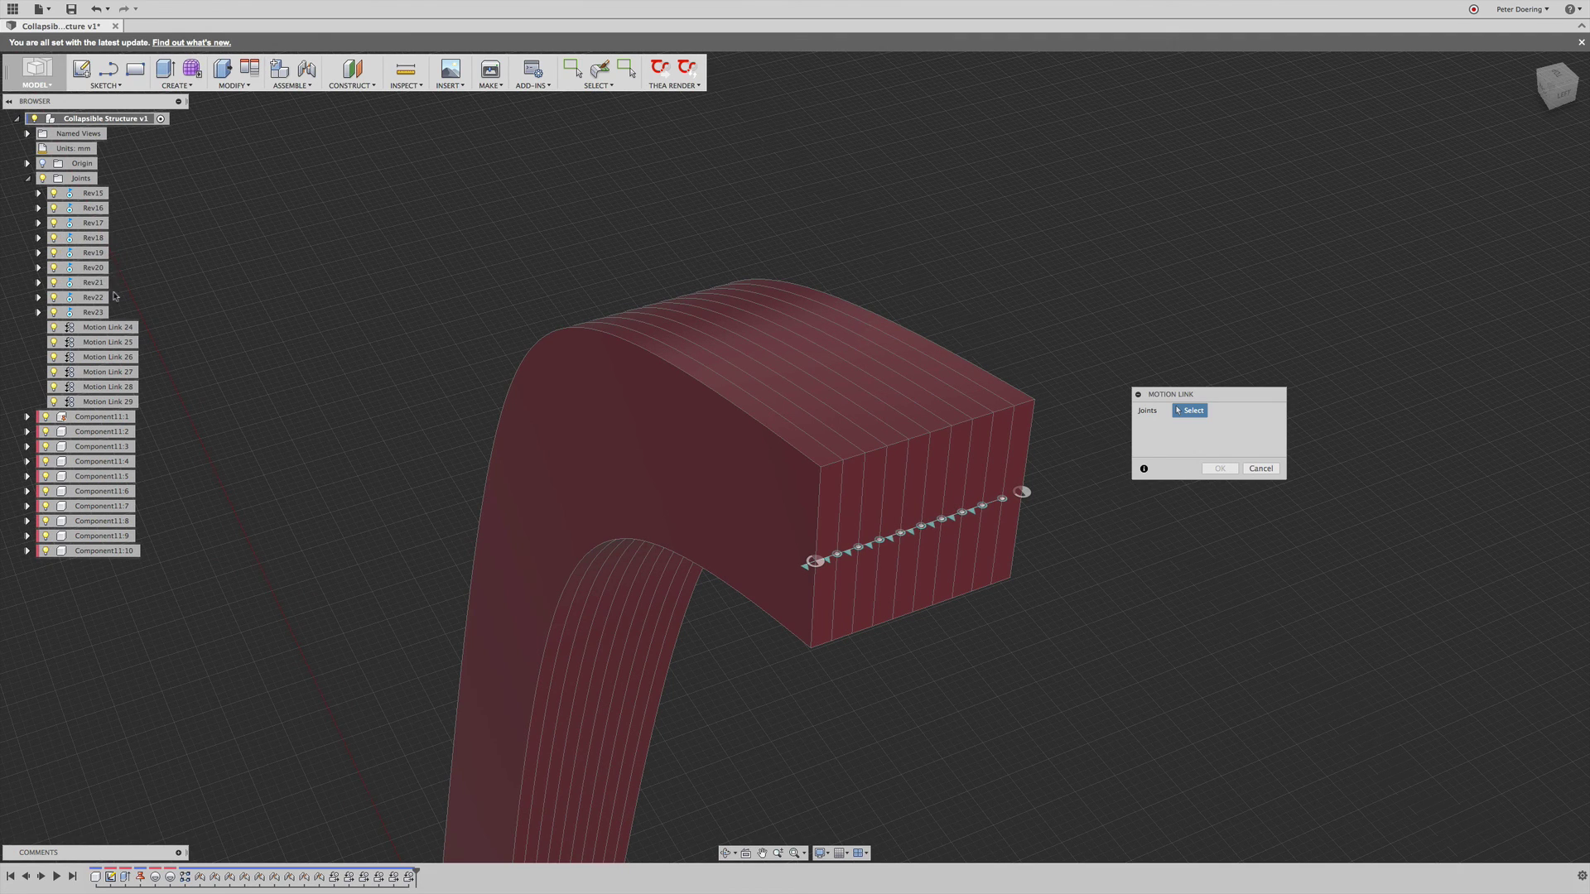
pyautogui.click(1259, 468)
# Swing an arm to test the linked joints, and undo the movement
pyautogui.moveTo(845, 322); pyautogui.dragTo(716, 336)
pyautogui.press('super+z')
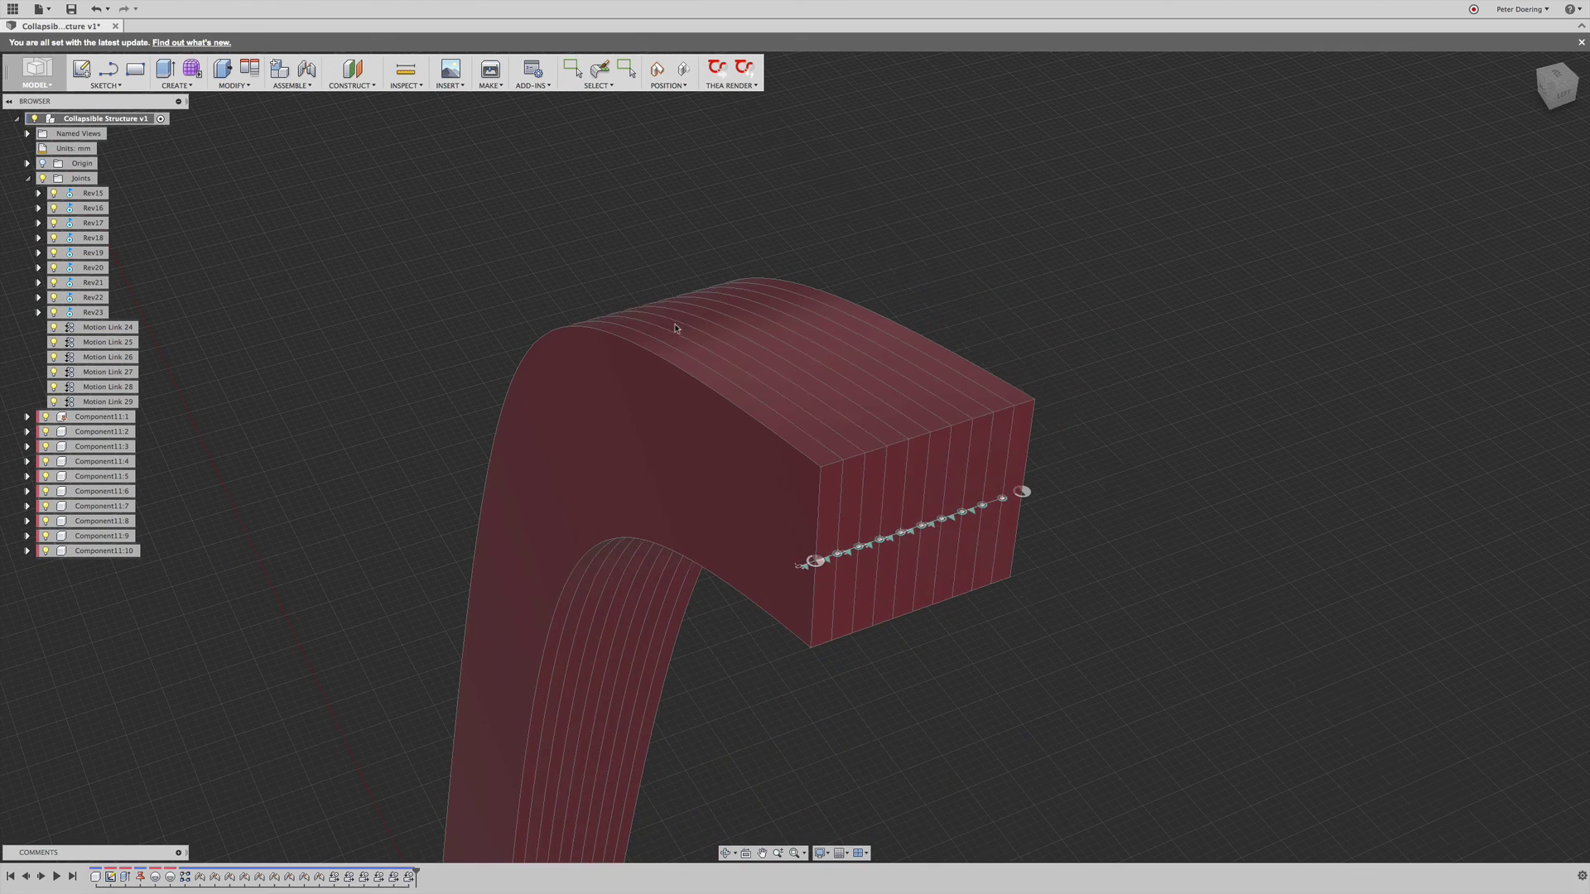
# Create a motion link between joints Rev21 and Rev22, in that order, with 360° of rotation for each
pyautogui.click(980, 504)
pyautogui.rightClick(387, 211)
pyautogui.click(393, 171)
pyautogui.click(96, 283)
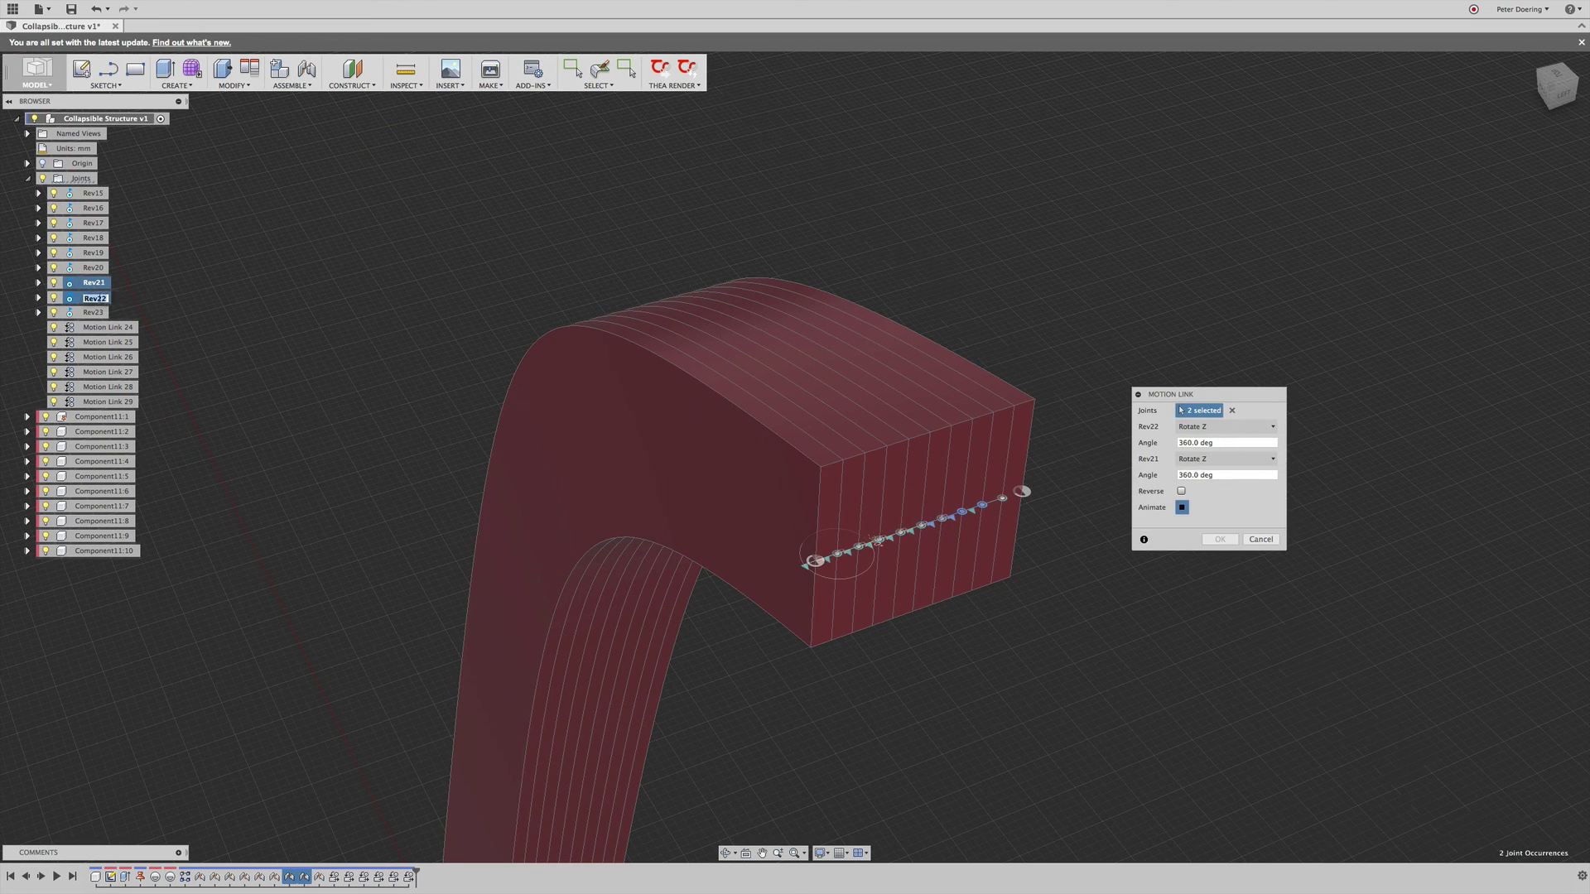
pyautogui.click(1232, 410)
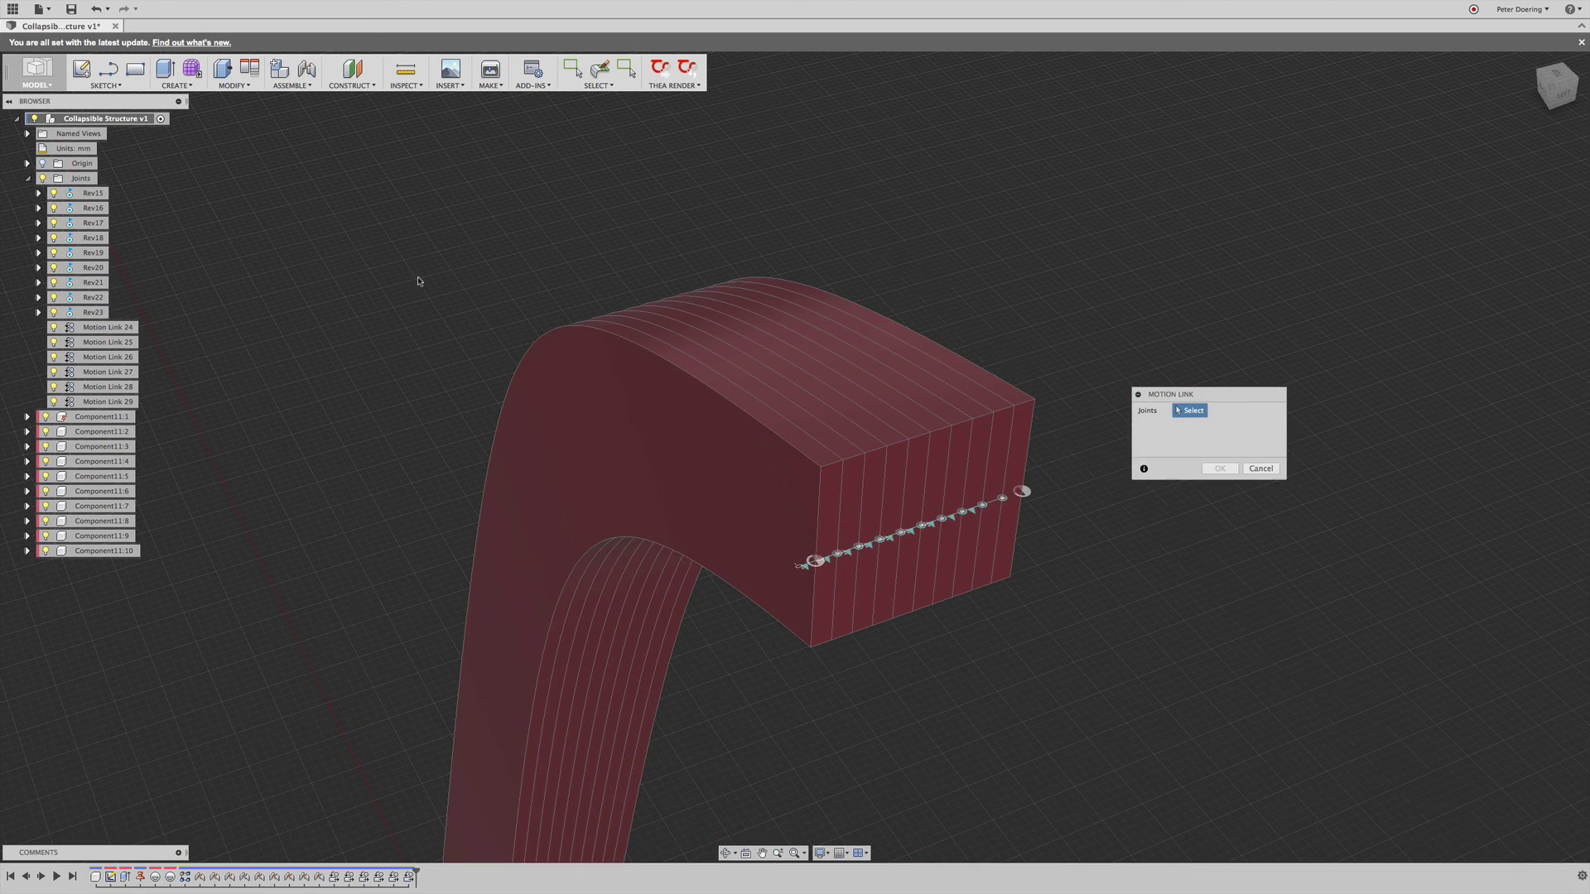
pyautogui.click(95, 283)
pyautogui.click(99, 298)
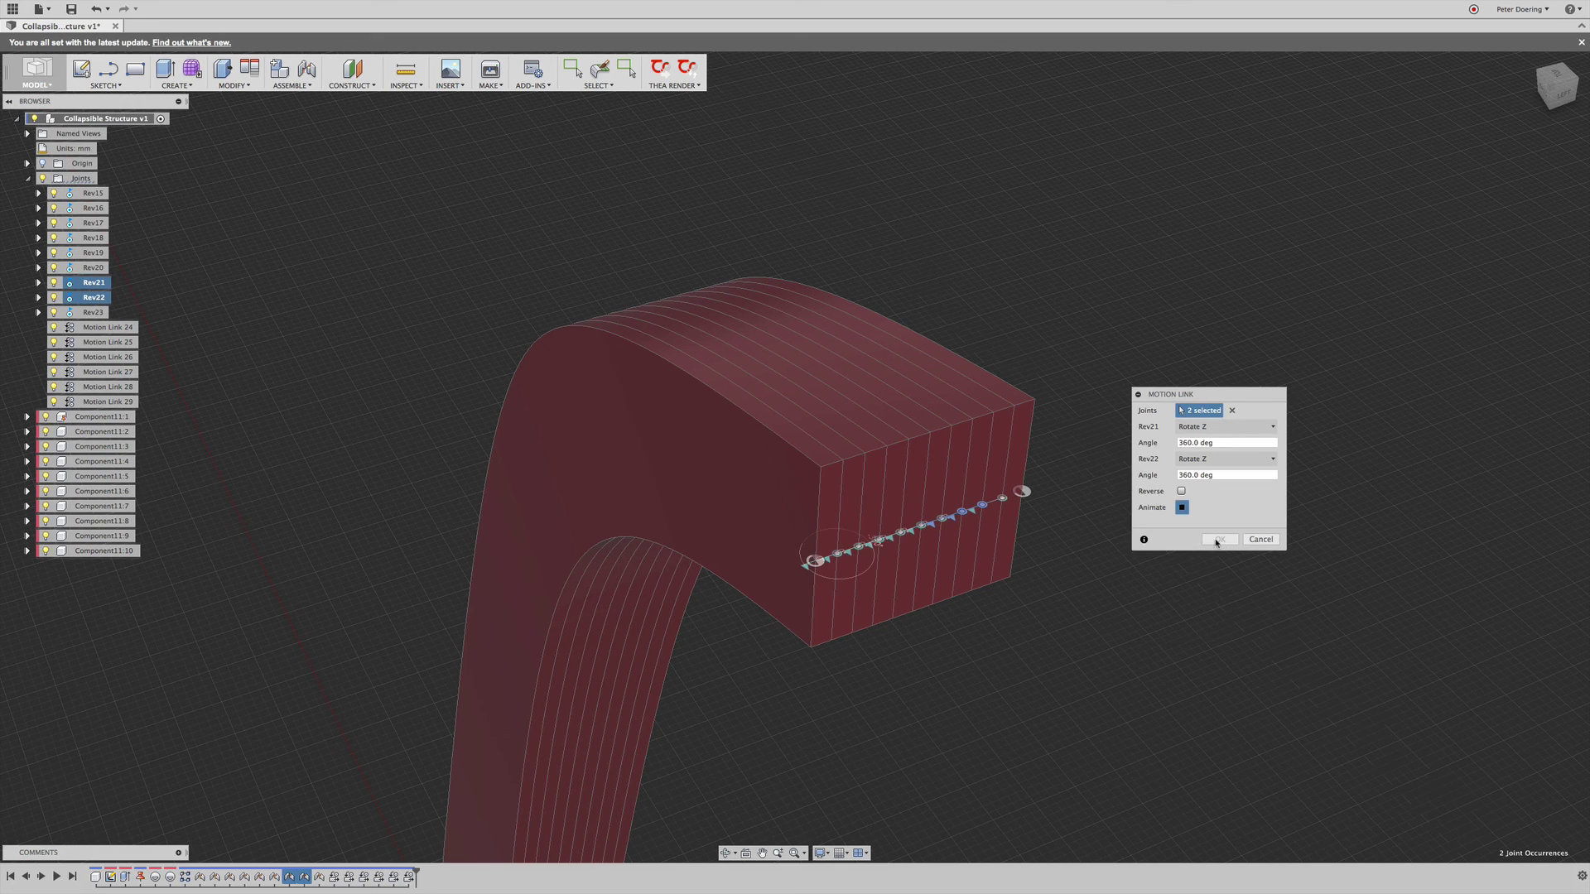
pyautogui.click(1219, 539)
# Create a motion link between joints Rev22 and Rev23
pyautogui.rightClick(174, 279)
pyautogui.click(214, 242)
pyautogui.click(93, 298)
pyautogui.click(94, 312)
pyautogui.click(1234, 535)
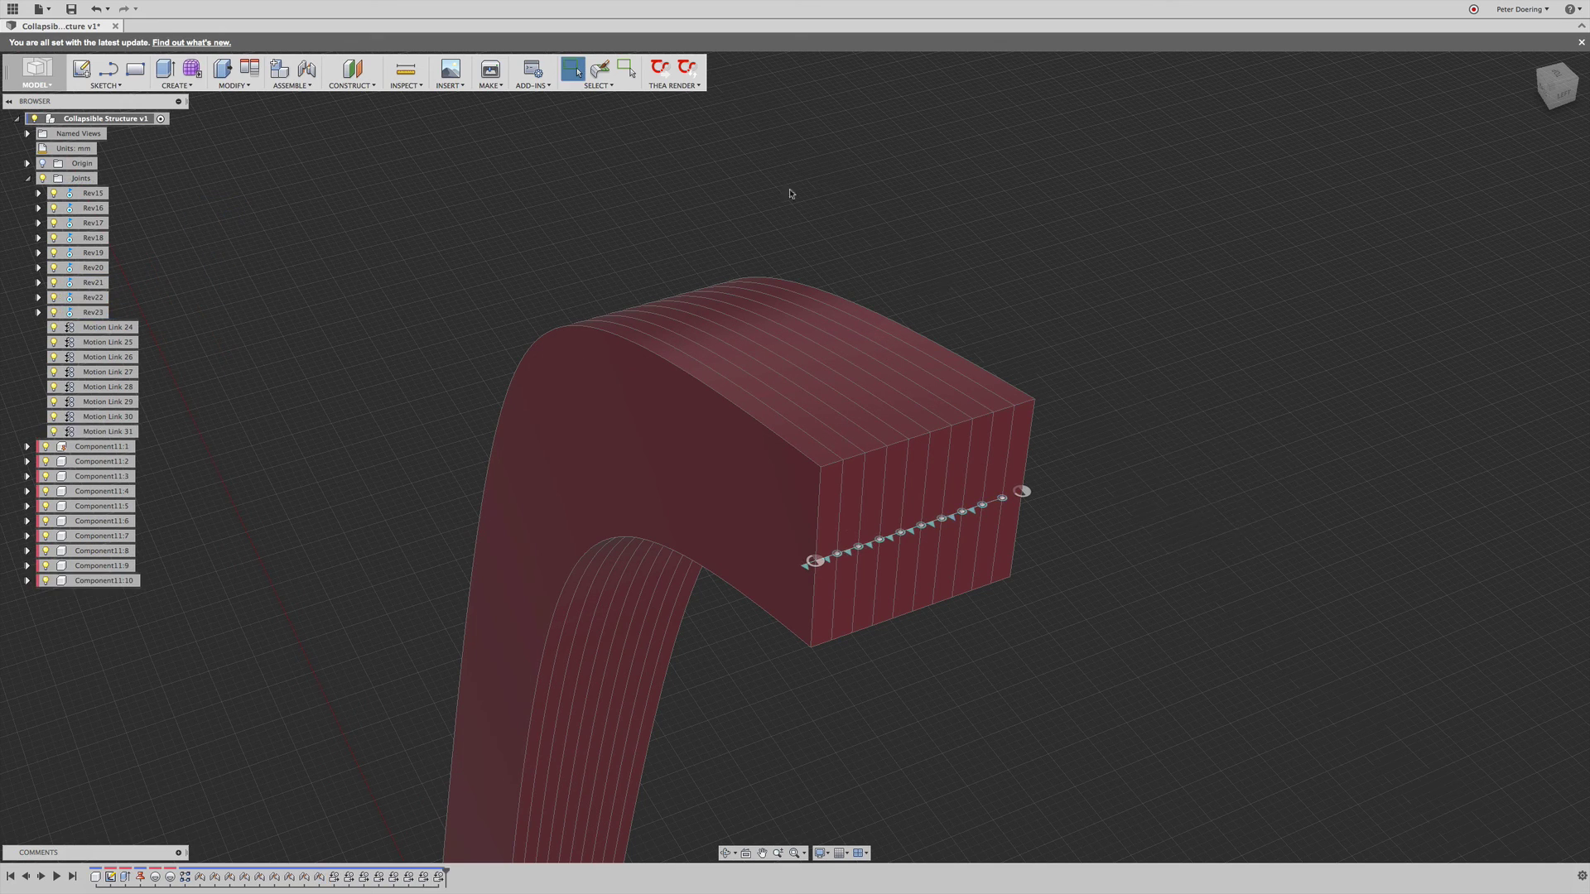
# Swing the linked arms apart to test the structure, and animate the whole model from joint Rev15
pyautogui.moveTo(646, 324); pyautogui.dragTo(693, 346)
pyautogui.scroll(-5, 1354, 337)
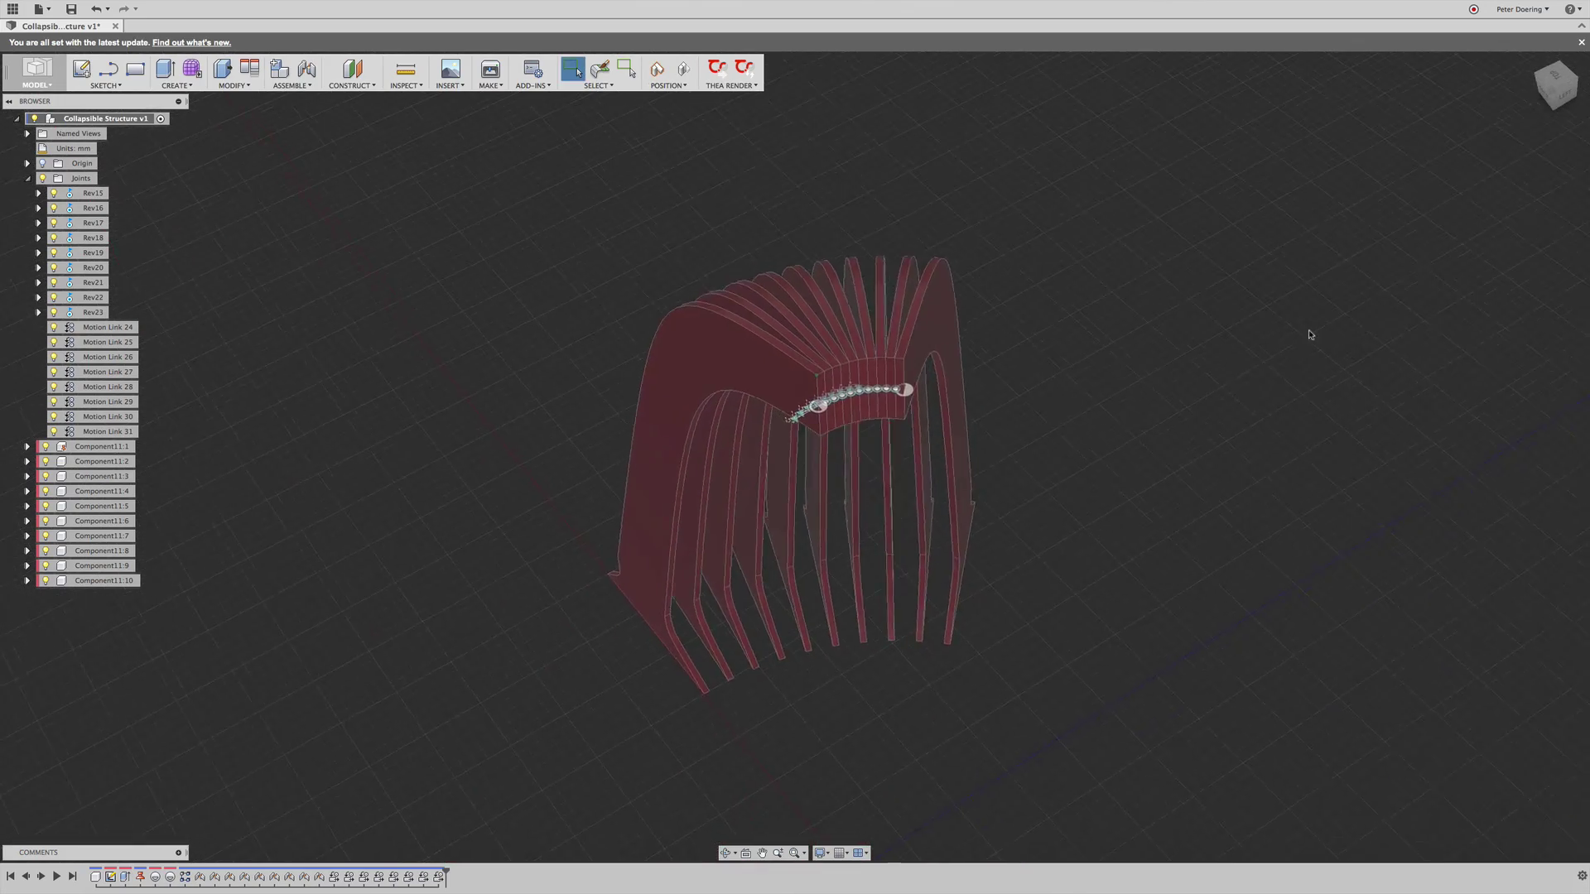
pyautogui.rightClick(81, 197)
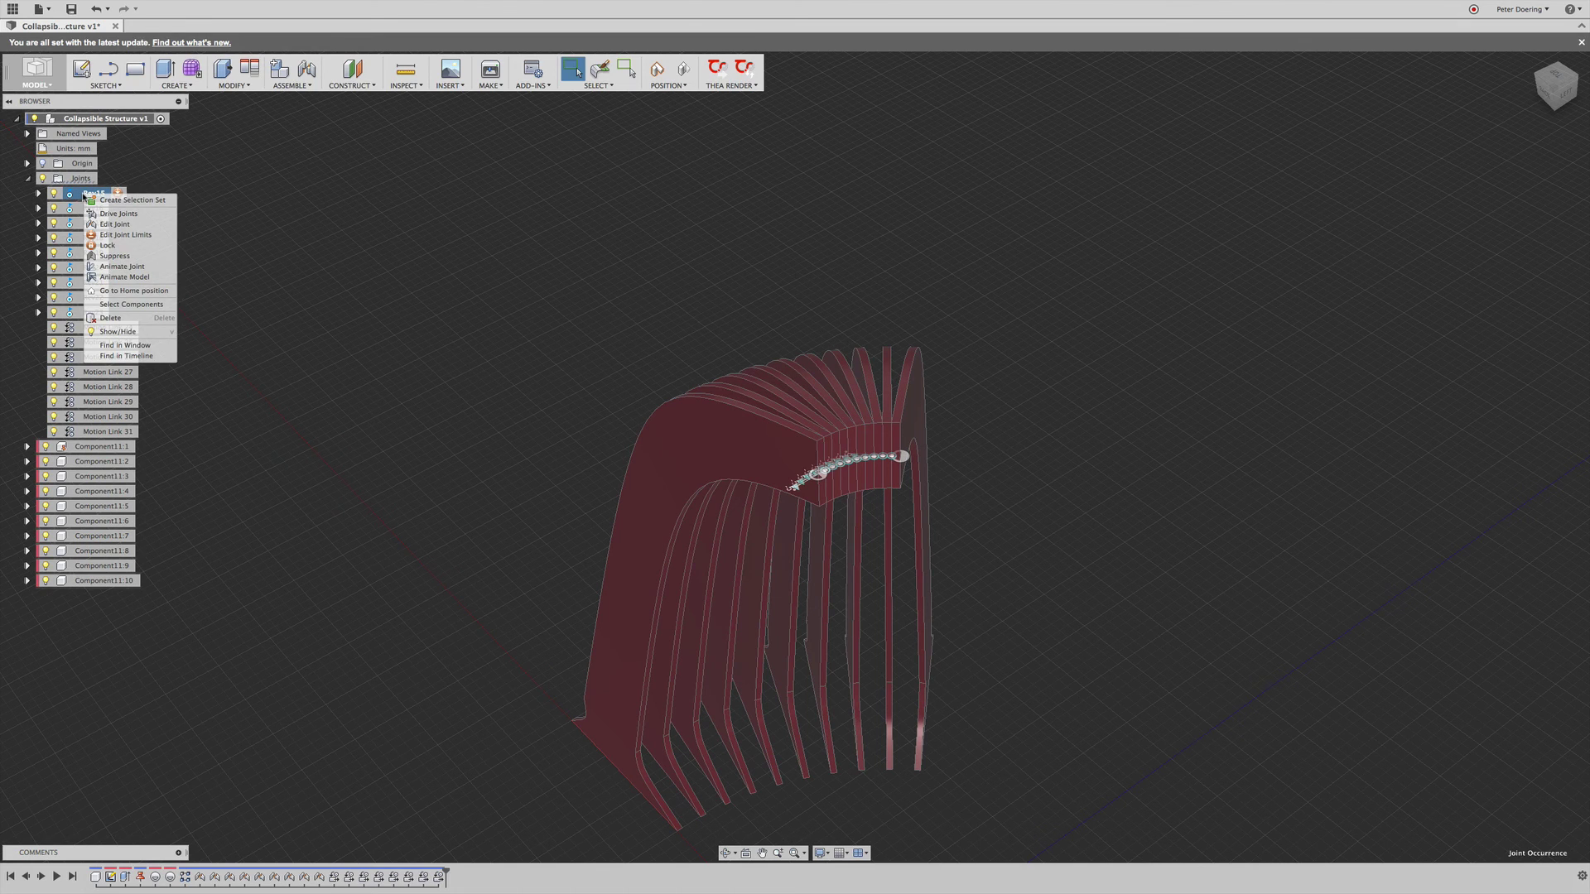
pyautogui.click(117, 277)
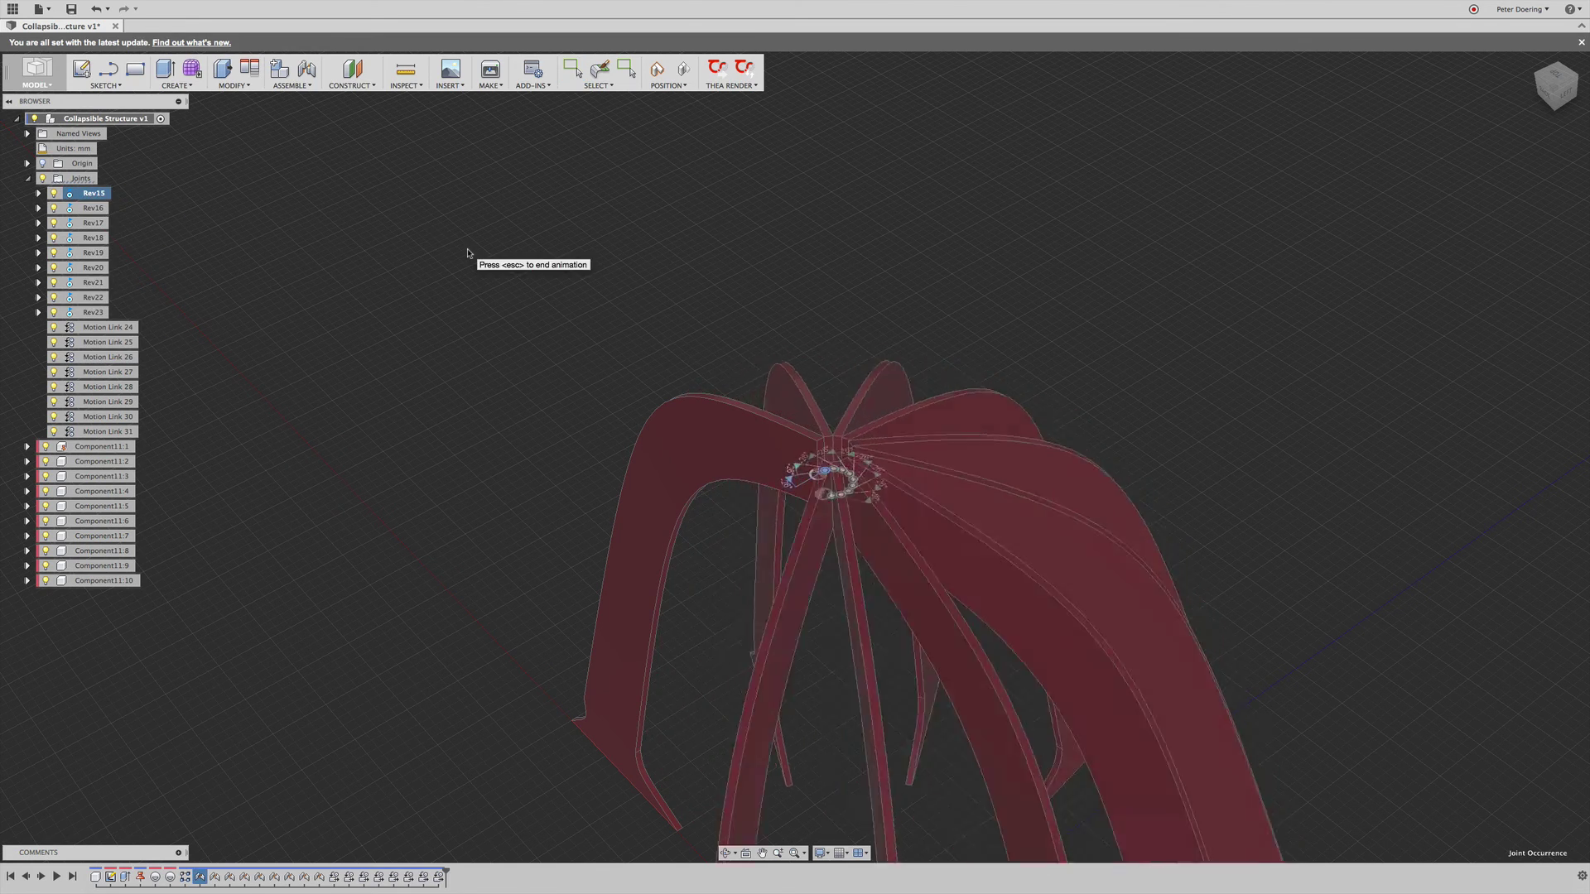